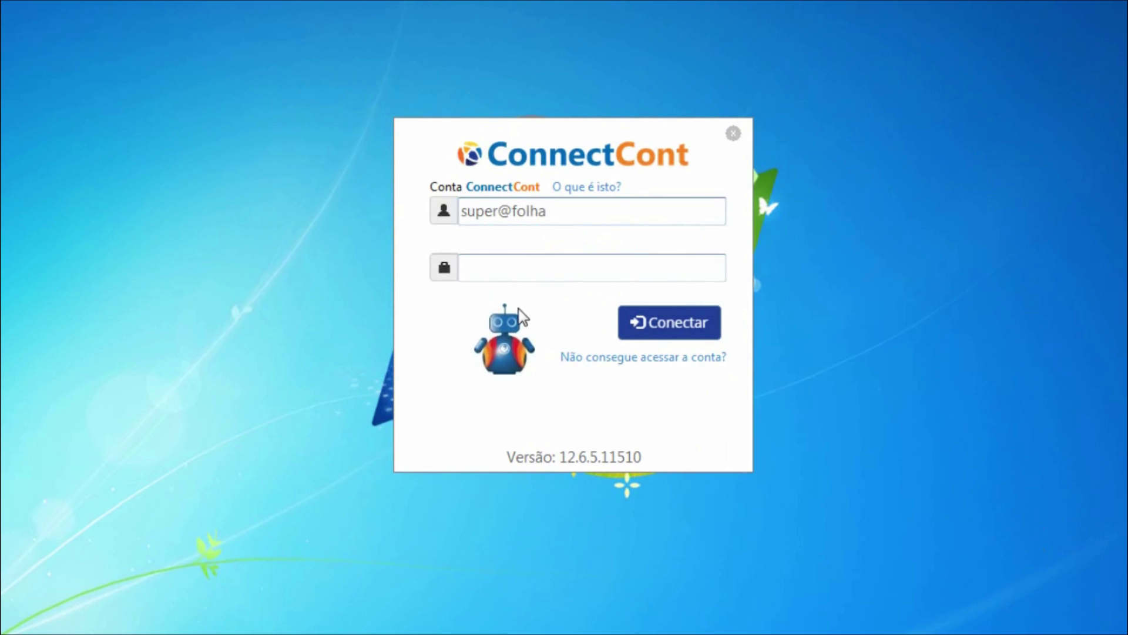
- Enter the account password in the ConnectCont login form and sign in
text(********)
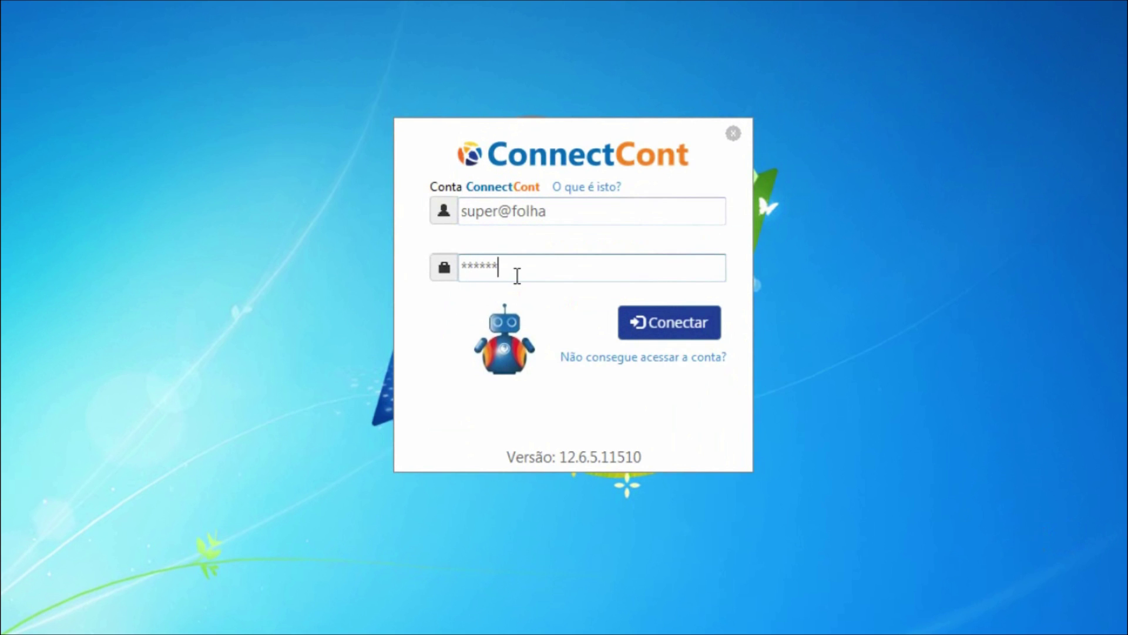
click(703, 328)
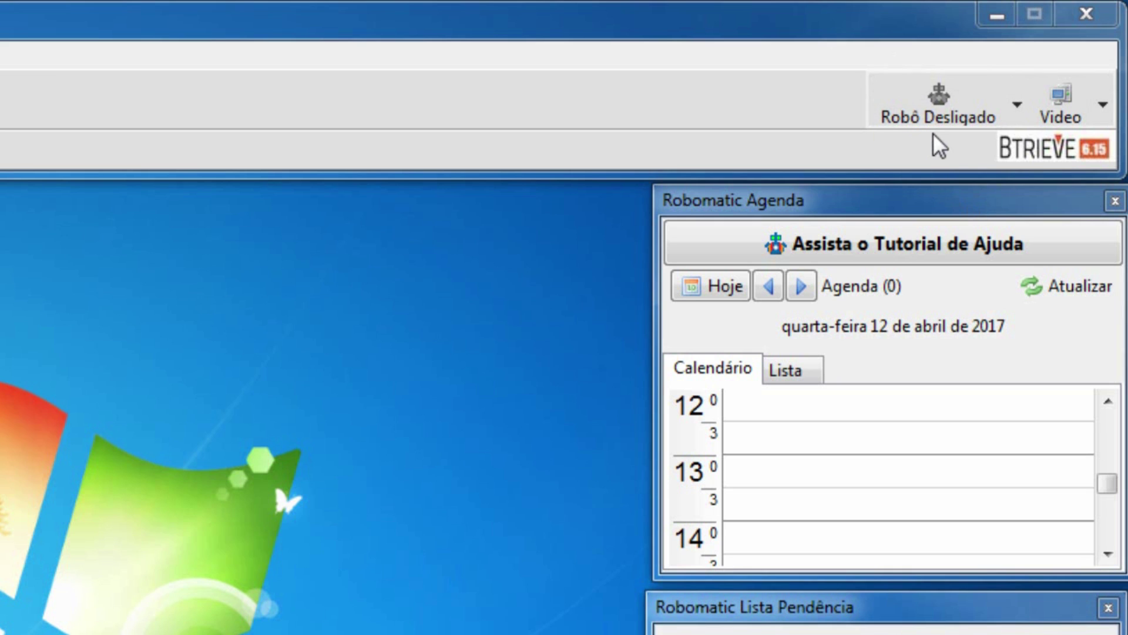
- Start a new entry in Cadastro de Telas Robotizadas with activity Cálculos and description "Cálculos de Folha de Pagamento - Funcionários"
click(1018, 105)
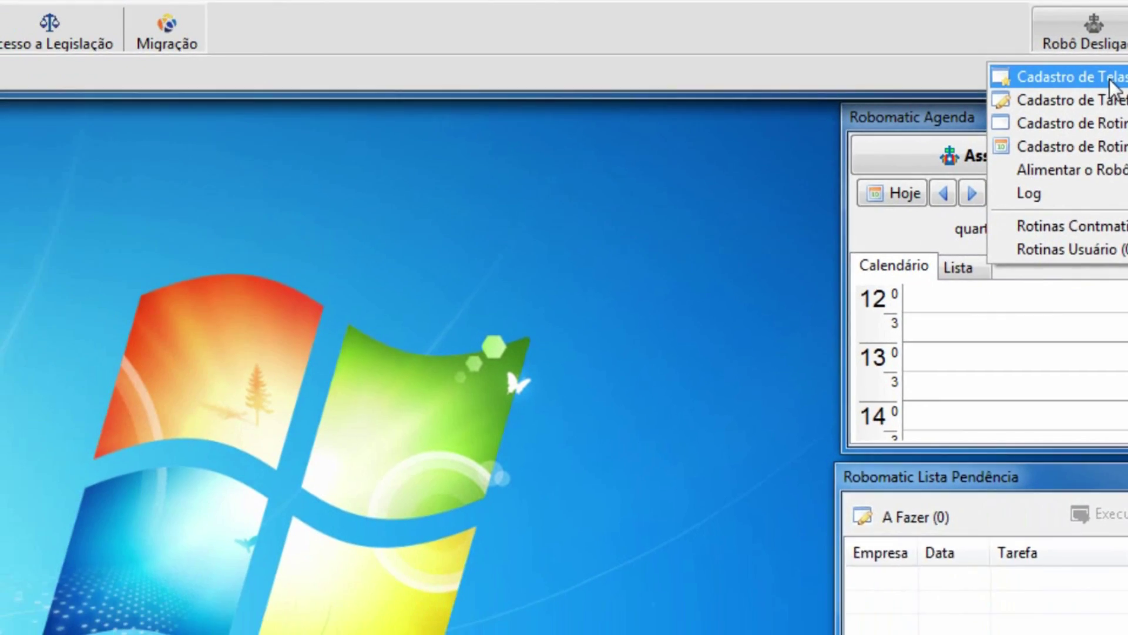
click(957, 157)
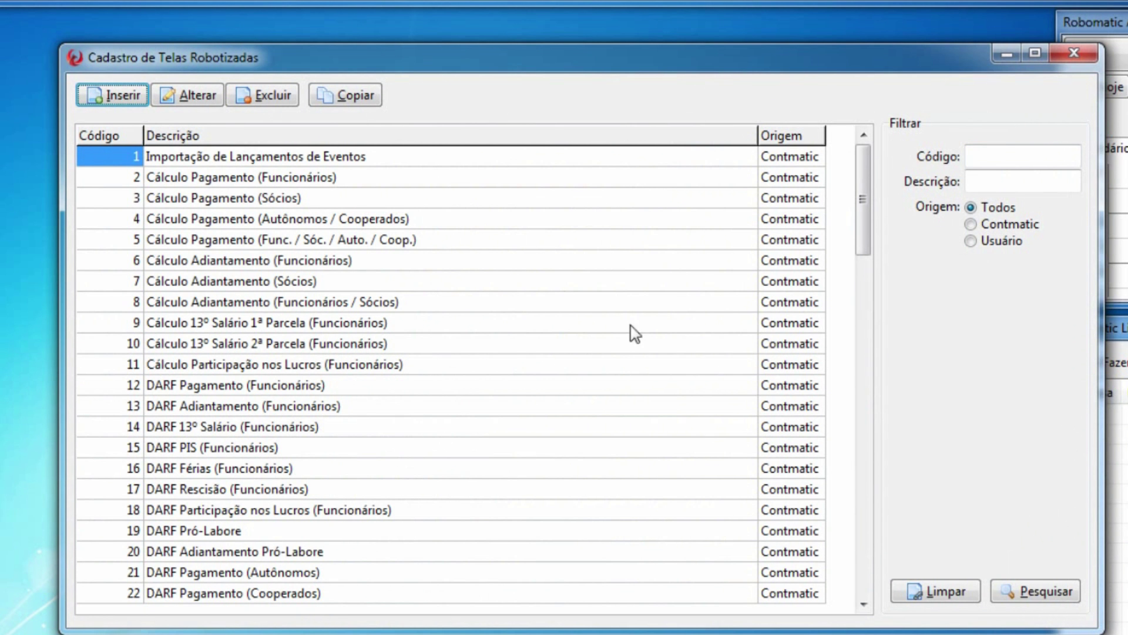
click(128, 100)
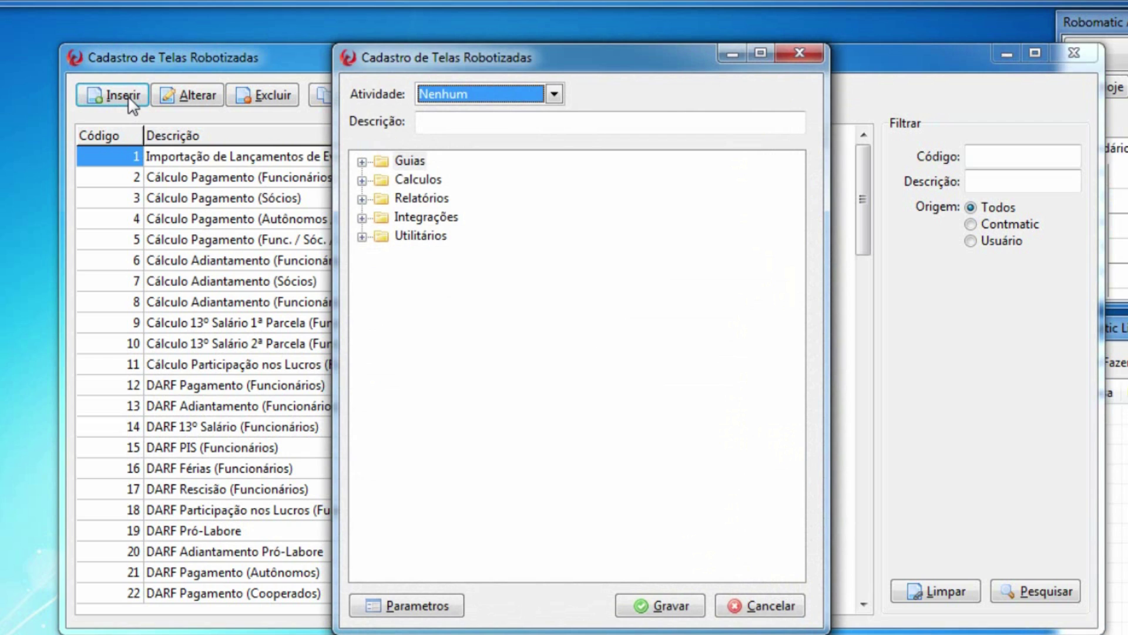
click(506, 94)
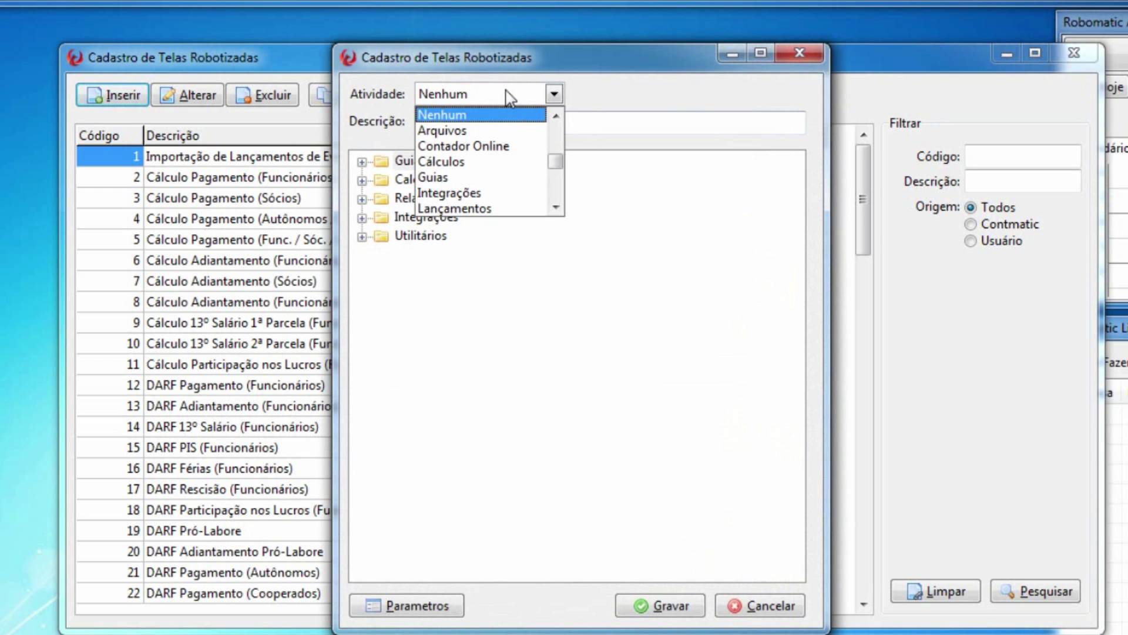
click(453, 162)
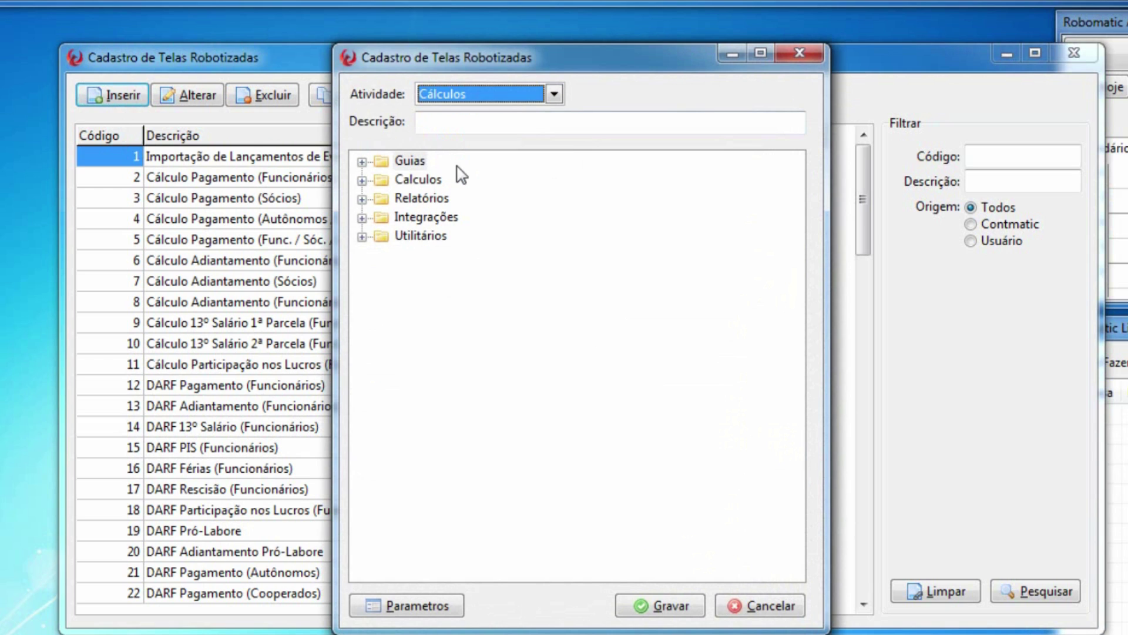
click(452, 123)
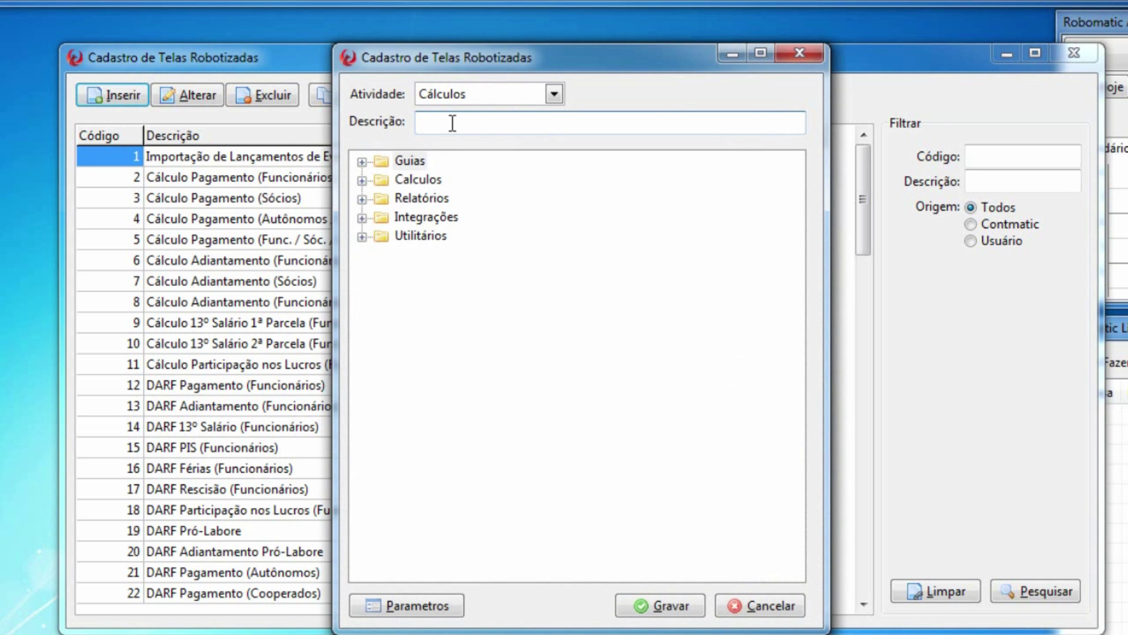
text(Cálculos de Folha de )
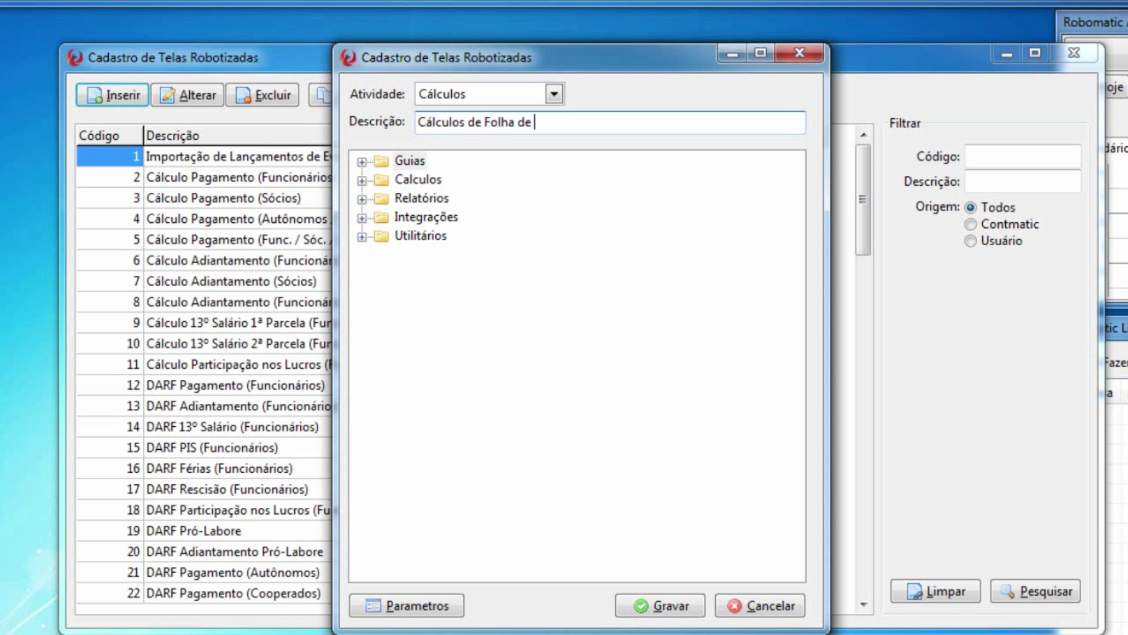
text(Pagamento - Funcio)
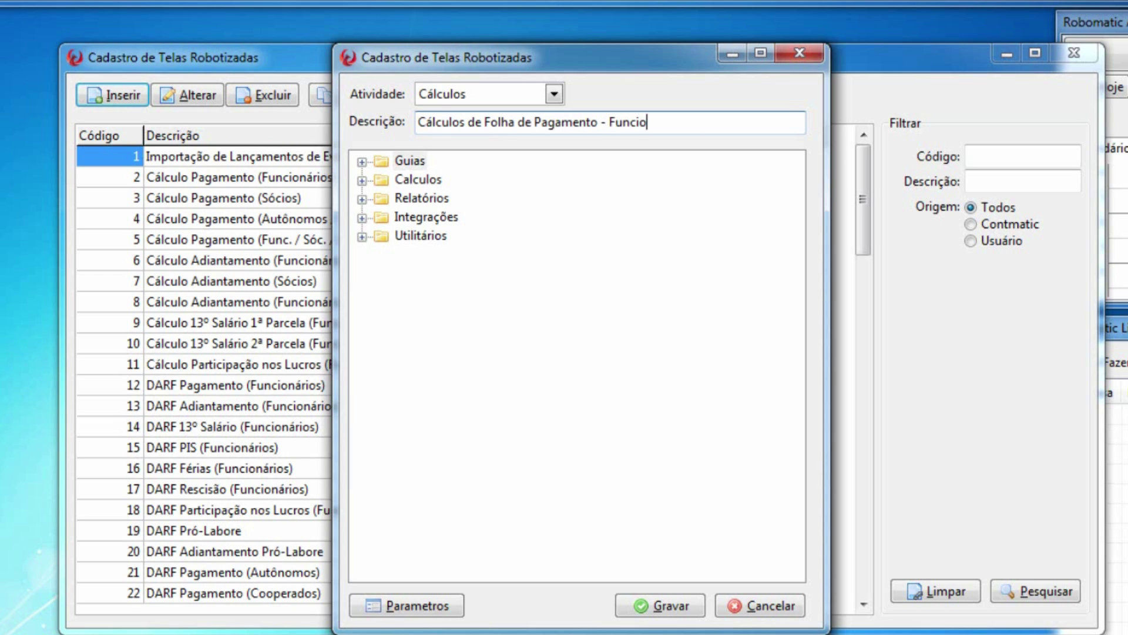
text(nários)
- Assign the Mensal screen under Calculos, Processamento (Folha), exclude Sócios and Autônomos/Cooperad from its Pagamento processing, and save the entry
click(363, 180)
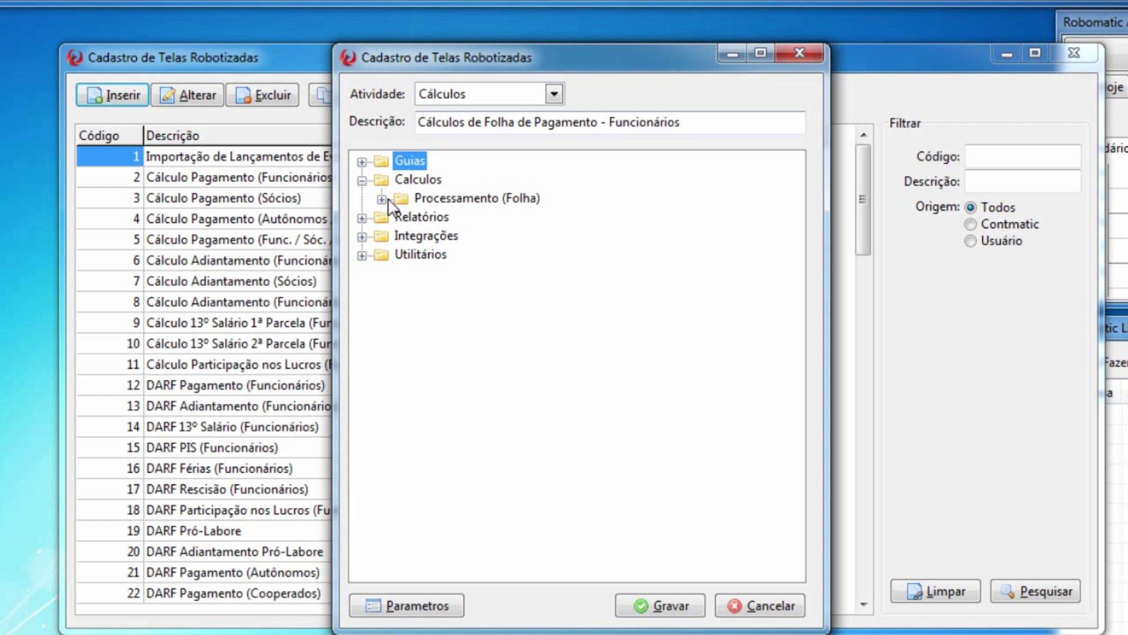
click(382, 199)
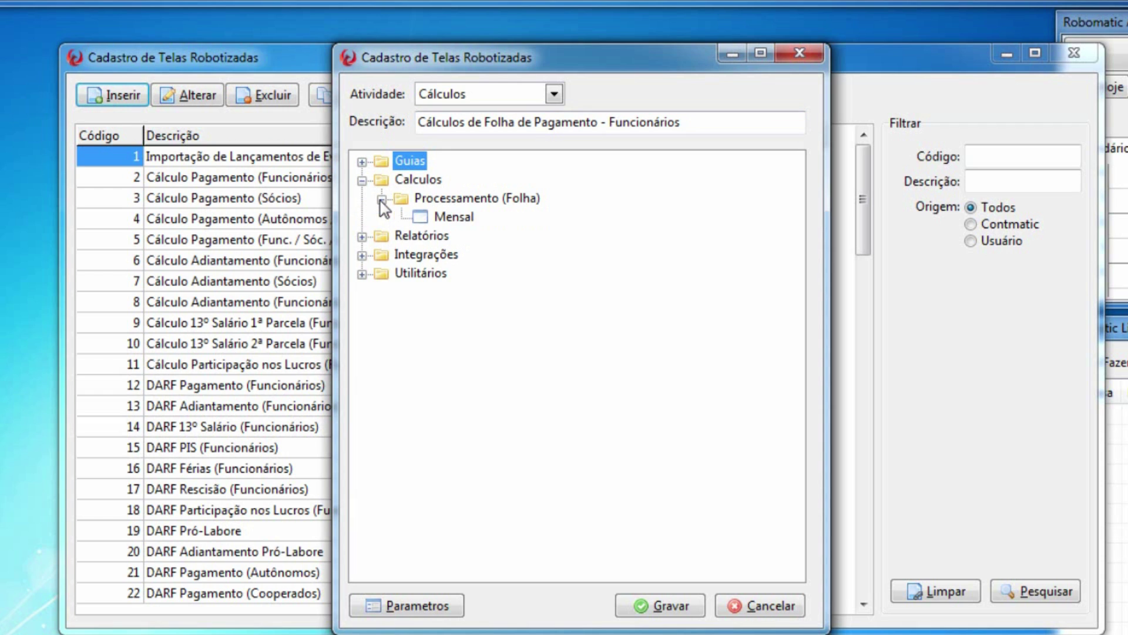
double_click(451, 218)
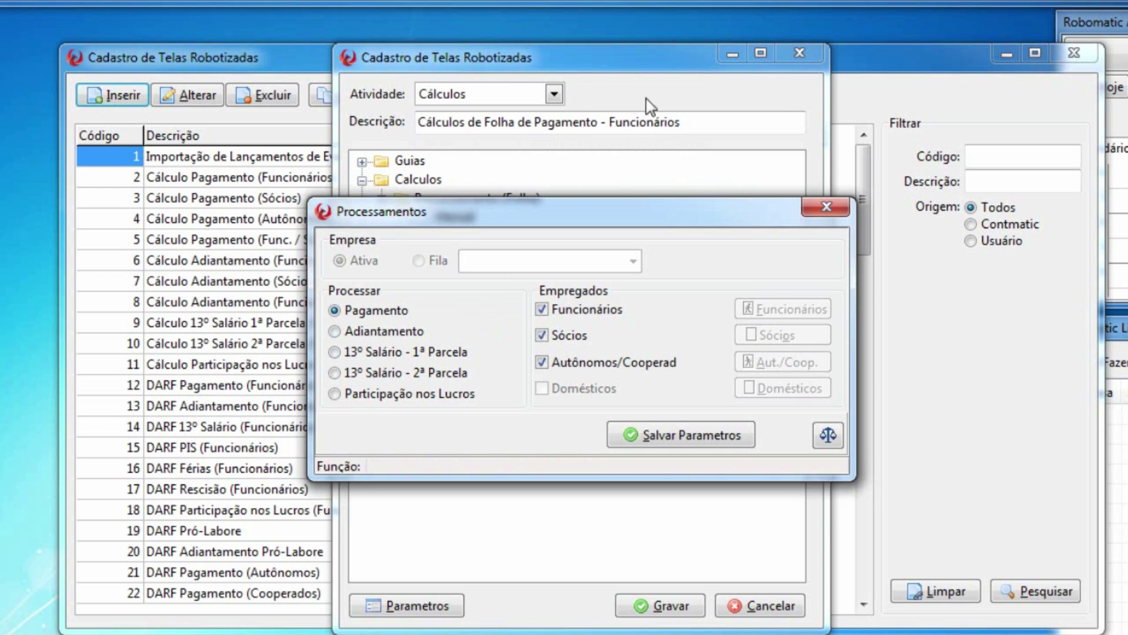
click(559, 343)
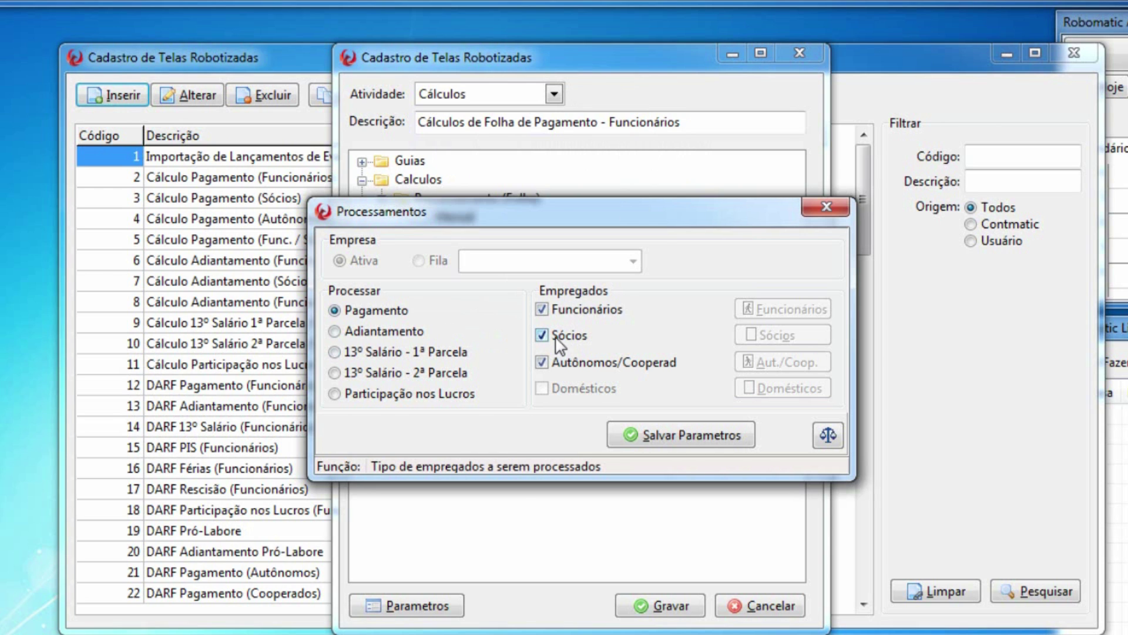
click(600, 369)
click(686, 433)
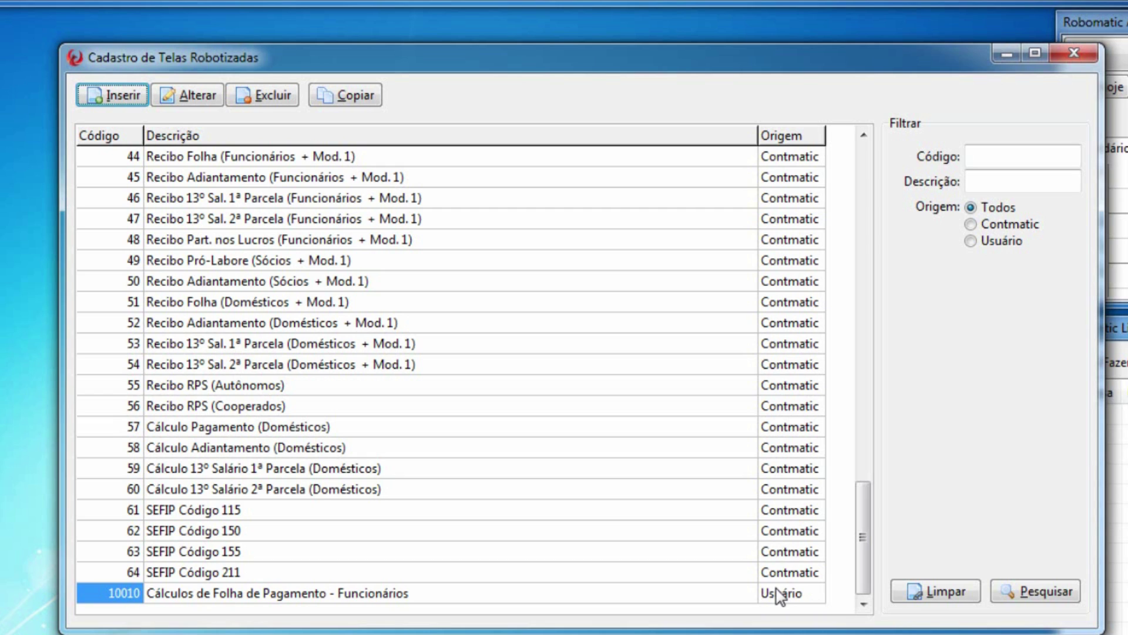
- Edit the parameters of "Cálculos de Folha de Pagamento - Funcionários" to include Autônomos/Cooperad but not Sócios, and save them
click(207, 593)
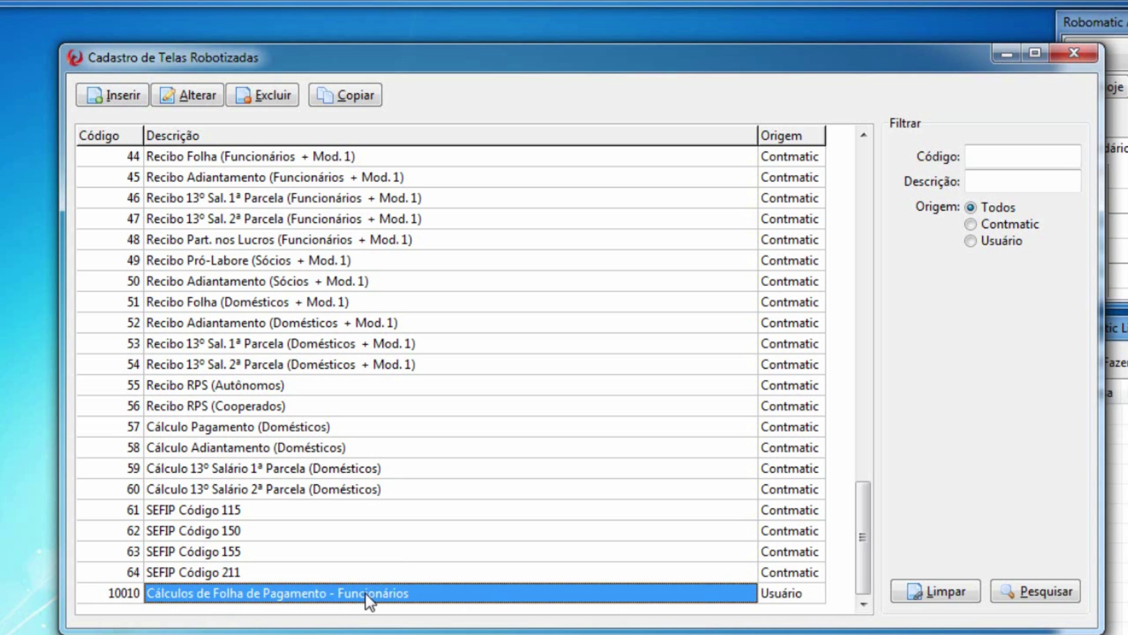
click(114, 589)
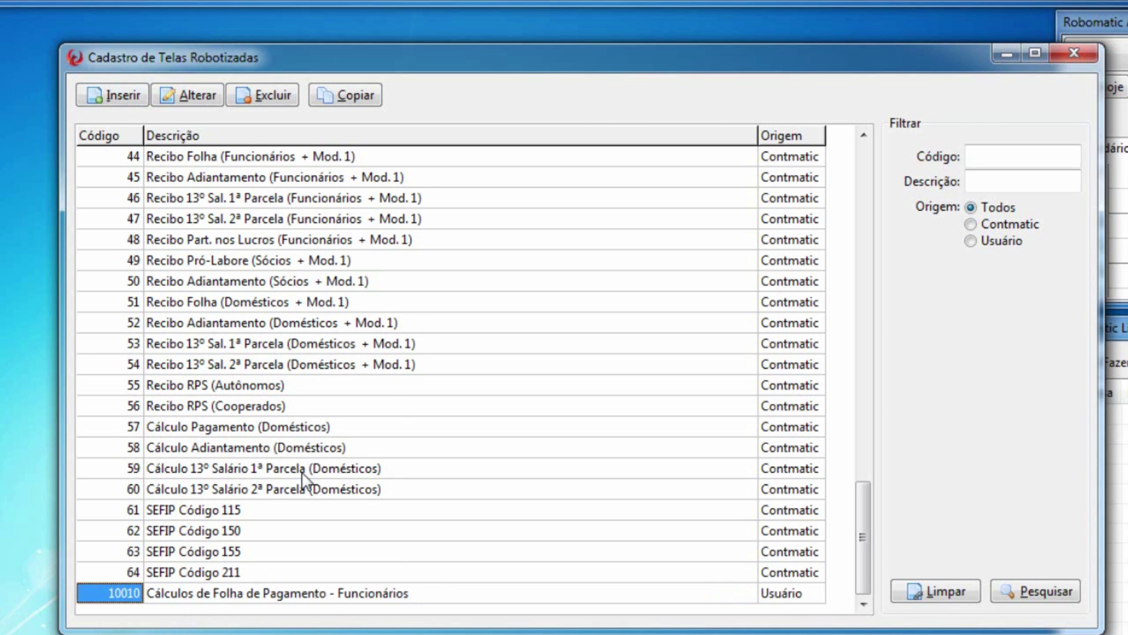
click(198, 99)
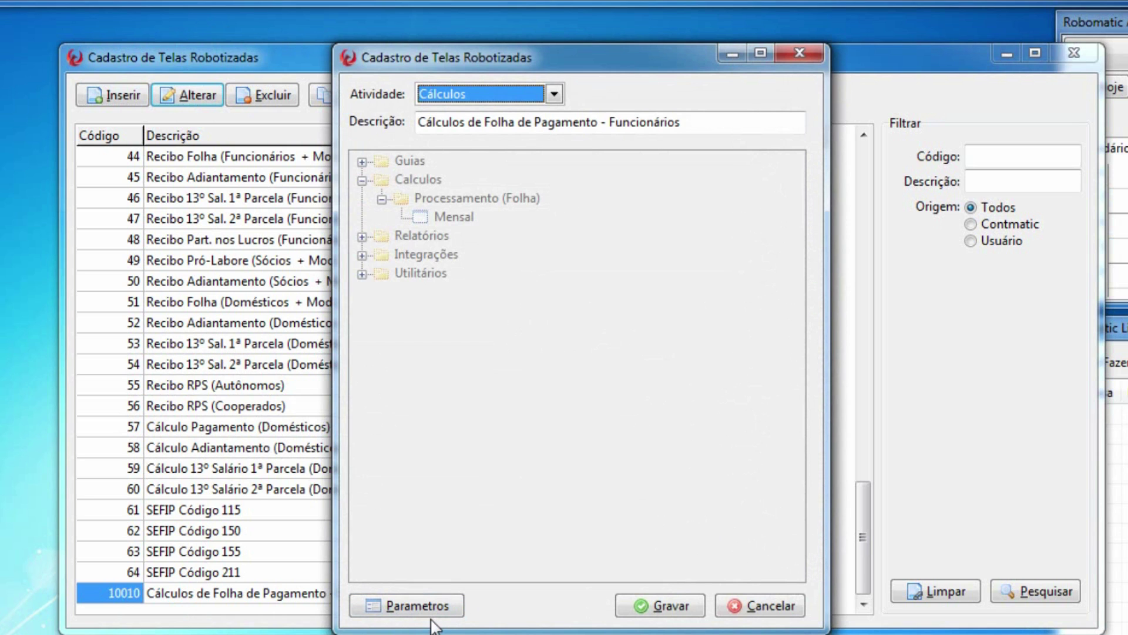
click(446, 612)
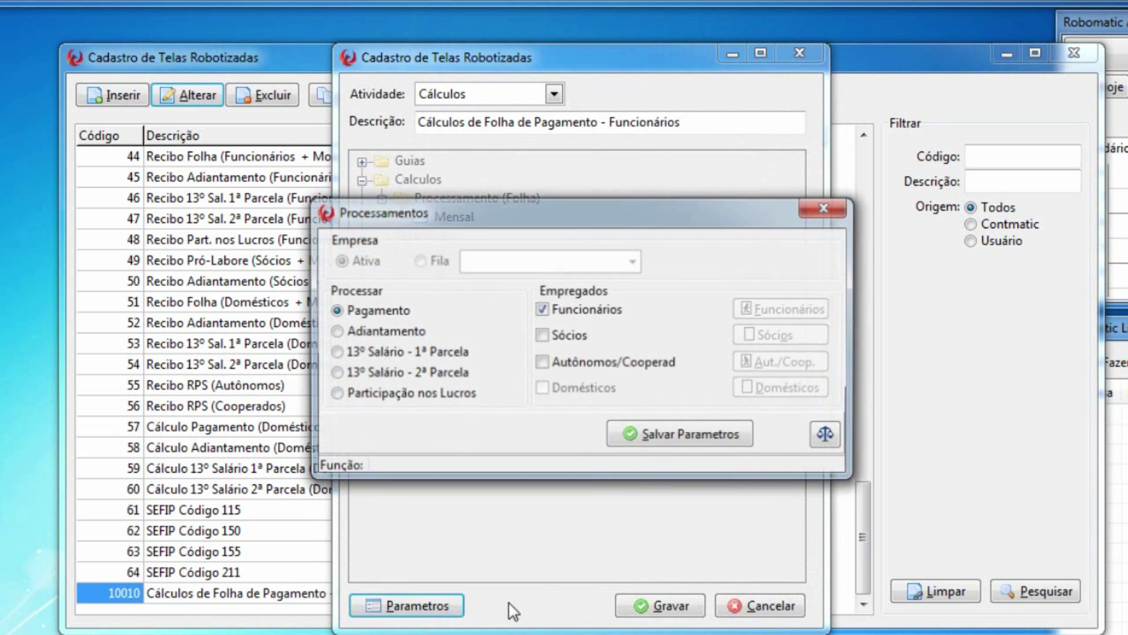
click(545, 336)
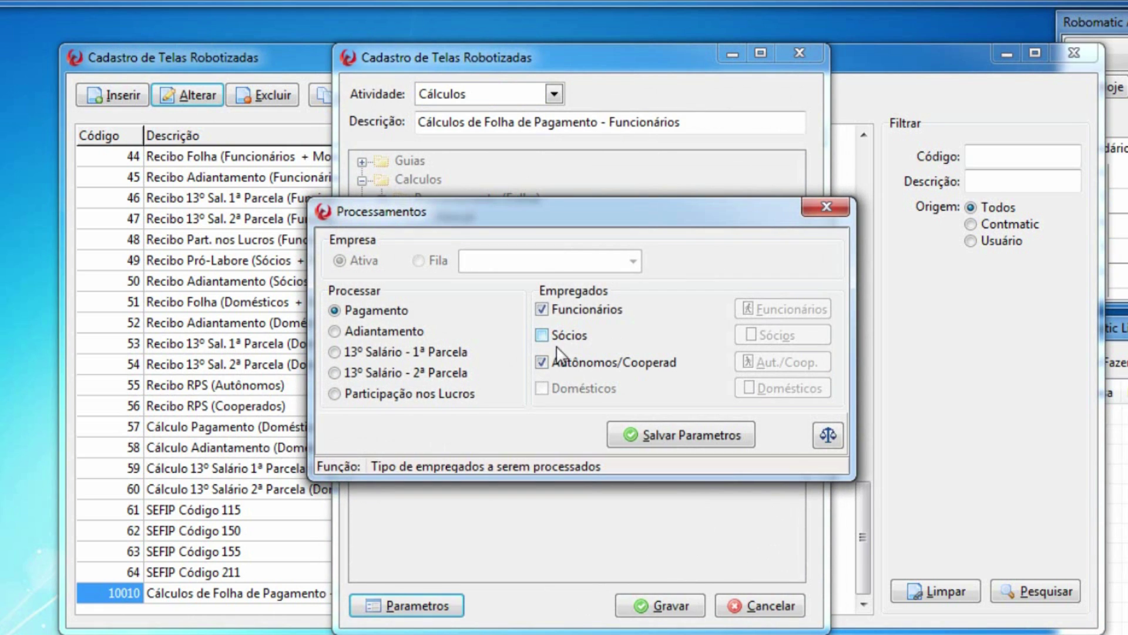
click(718, 445)
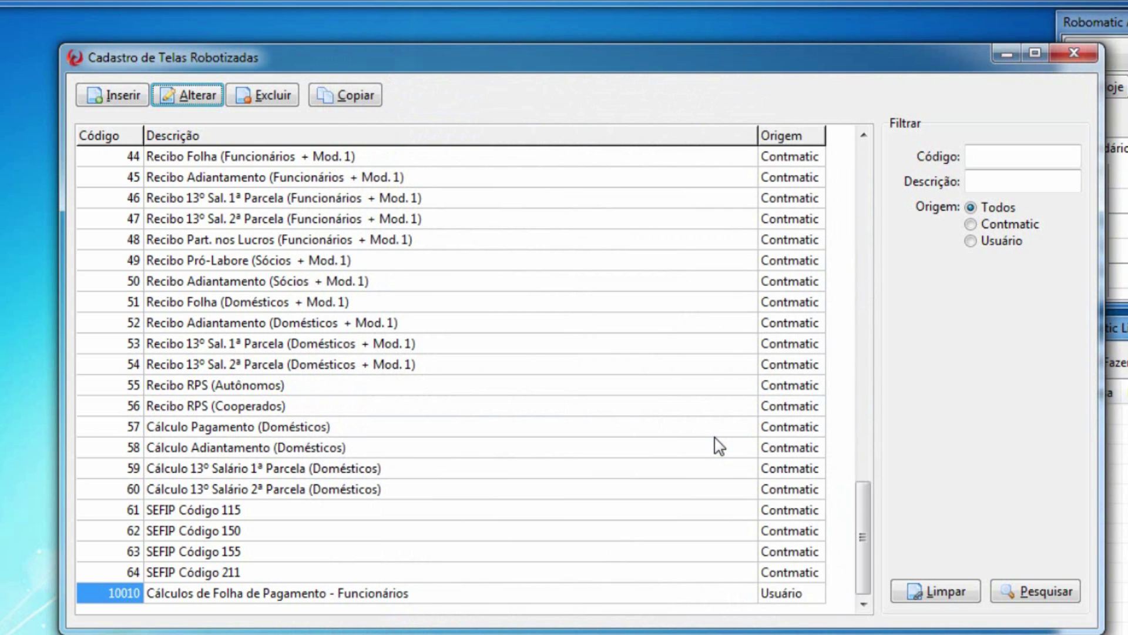
- Try to edit the Contmatic screen "Cálculo Pagamento (Autônomos / Cooperados)", and open and cancel a copy of it
drag(859, 515, 855, 167)
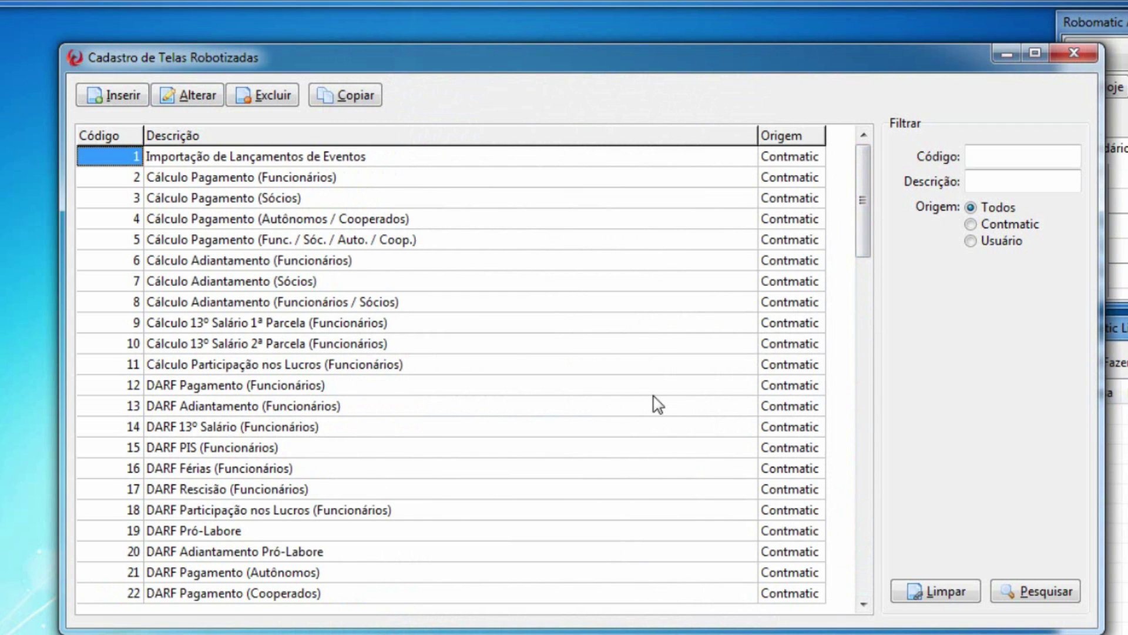
click(169, 219)
click(196, 96)
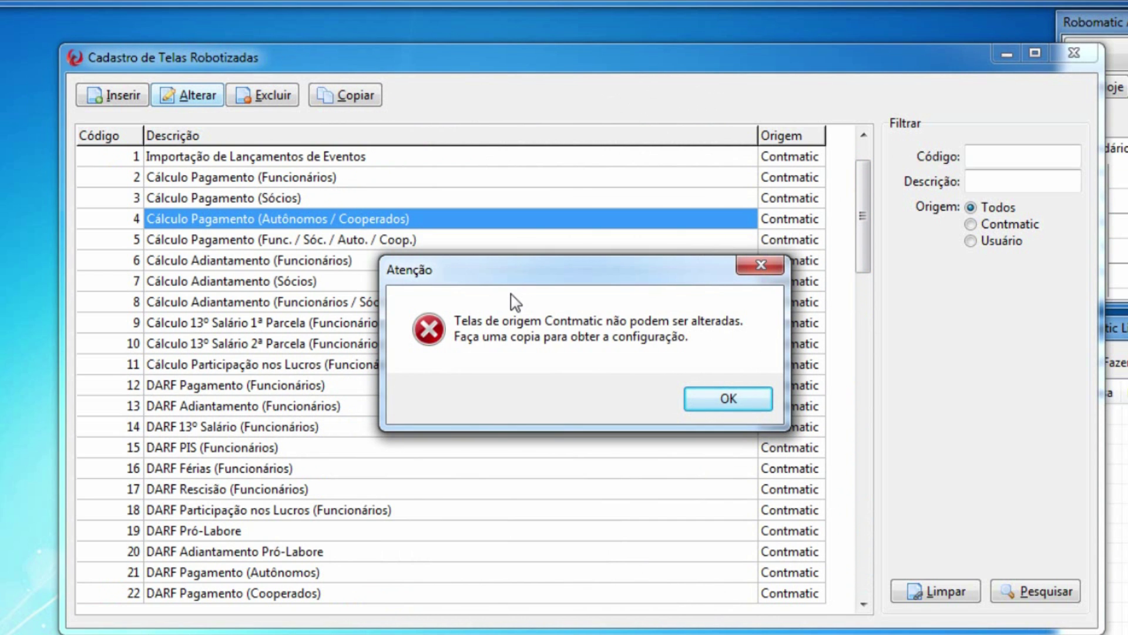
click(734, 405)
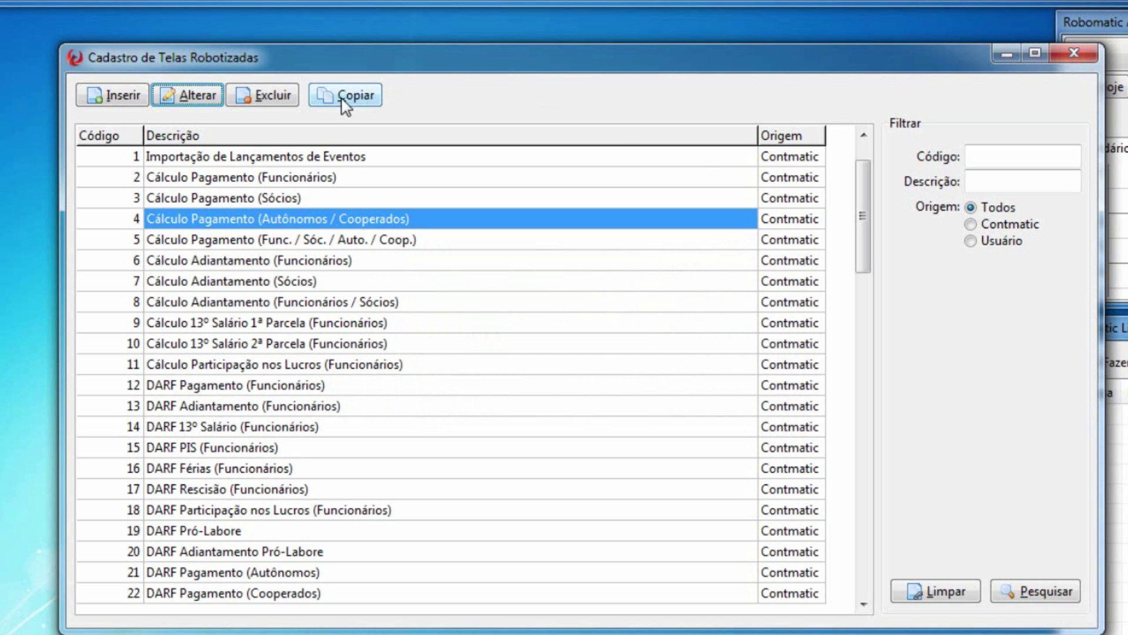
click(366, 108)
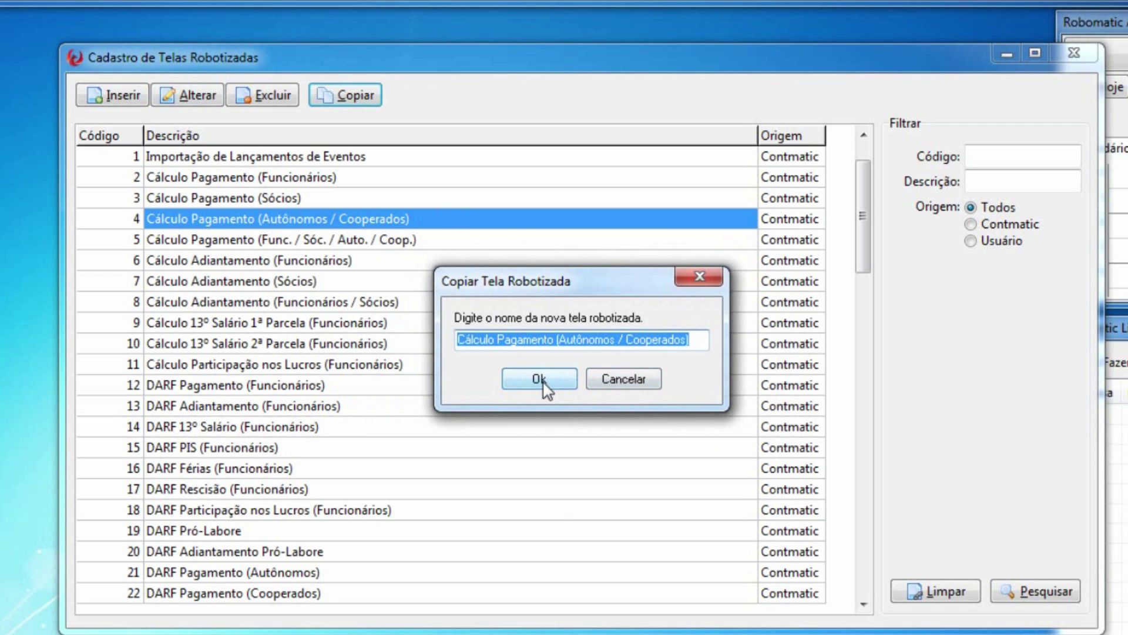
click(617, 386)
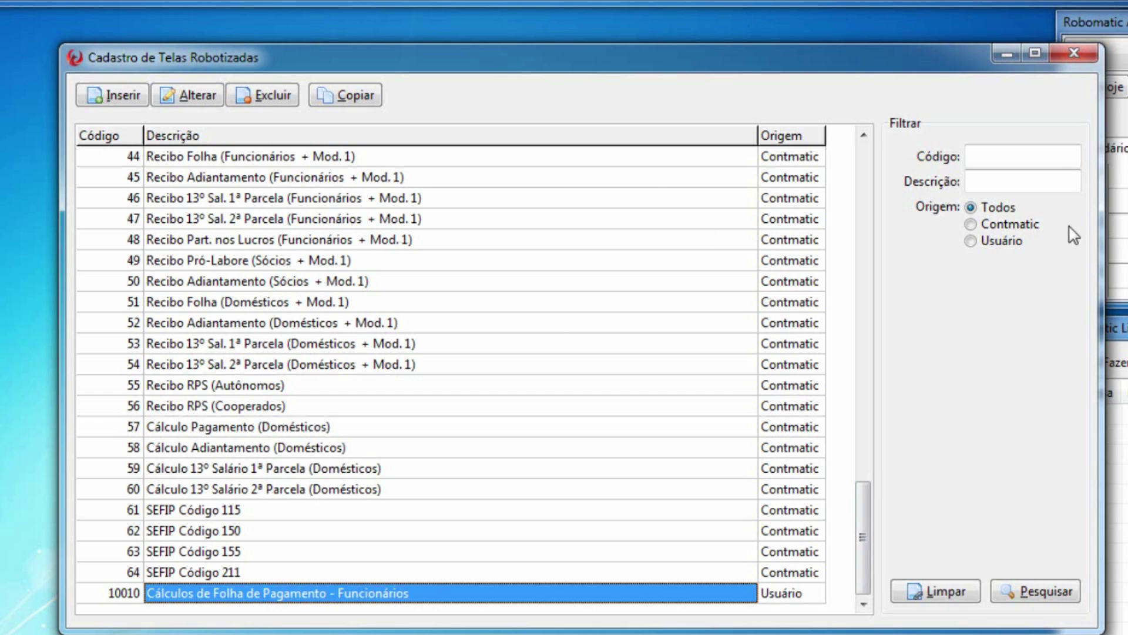
- Try the origin filter options Contmatic and Usuário for the robotized screens and set it back to Todos
click(995, 229)
click(985, 242)
click(973, 210)
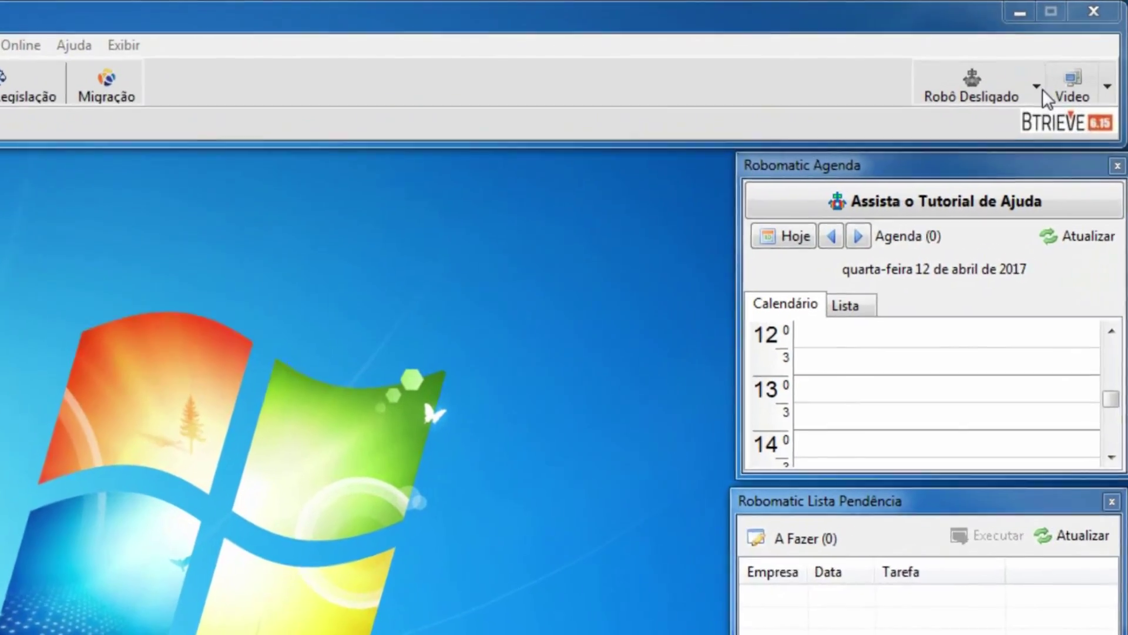
- Register a new manual task "Conferência da guia GPS Empresa" with activity Guias in Cadastro de Tarefas Manuais
click(1071, 53)
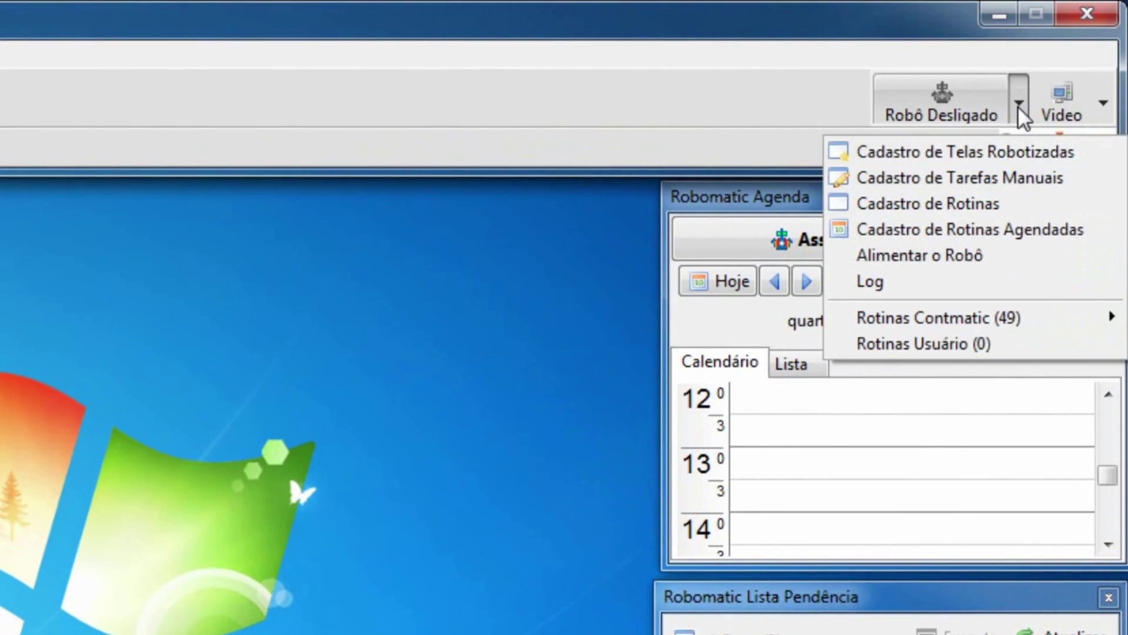
click(1005, 177)
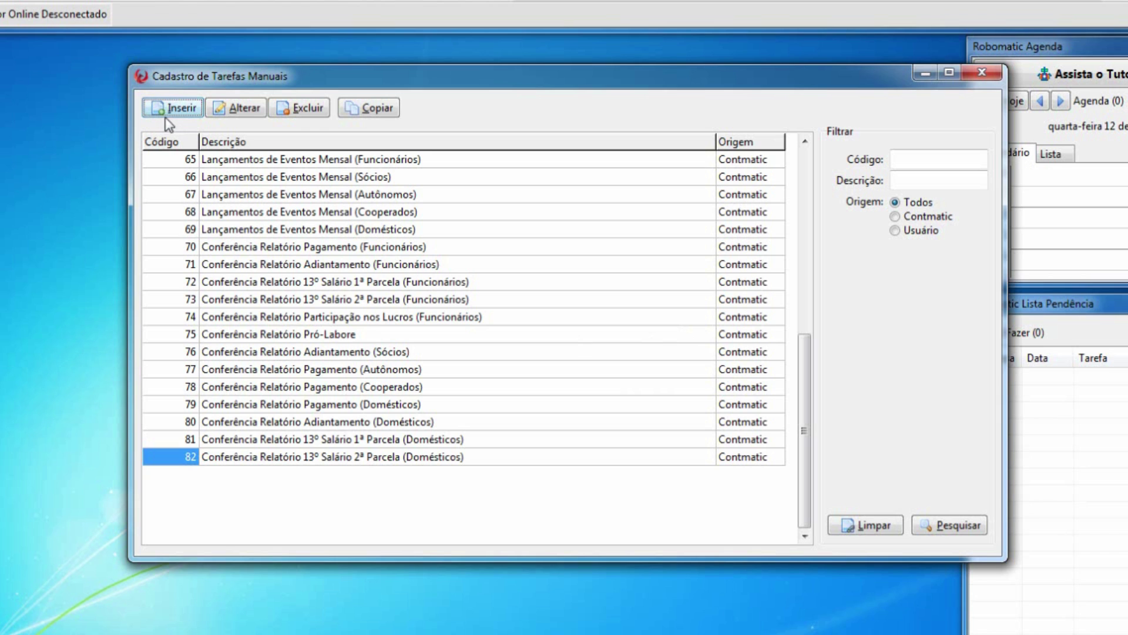
click(178, 109)
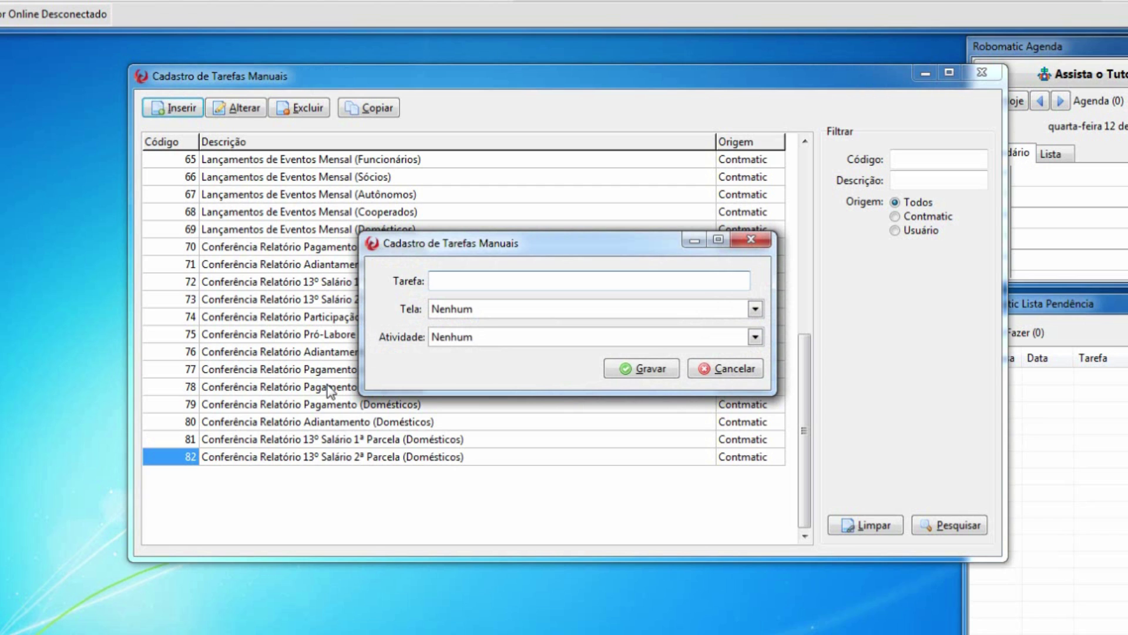
text(Conferência da guia GP)
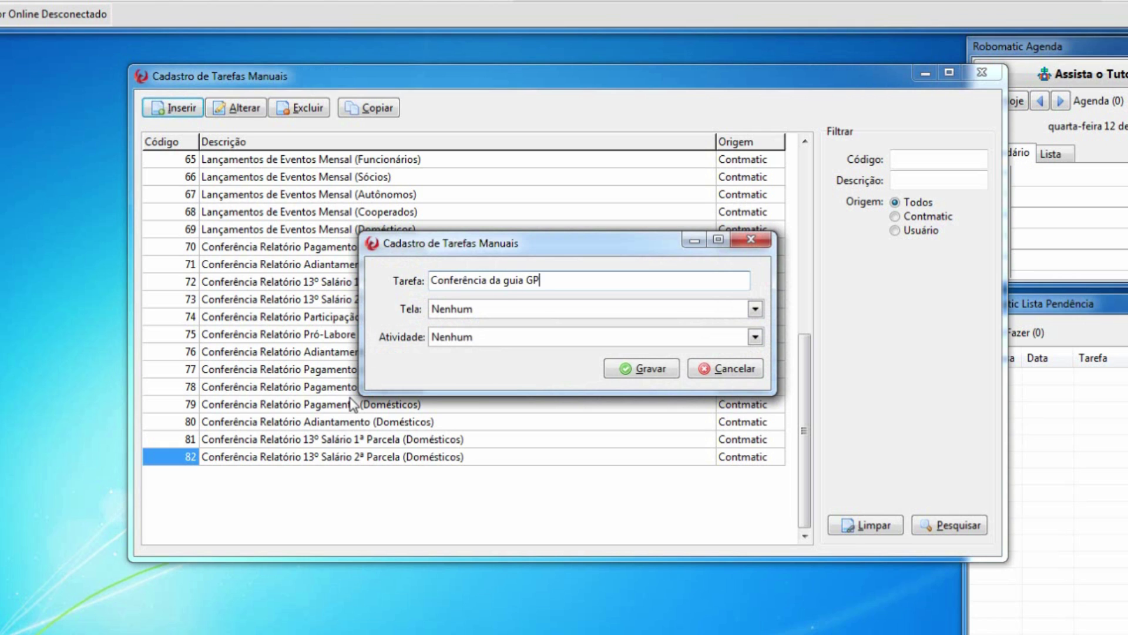
text(S Empresa)
click(464, 340)
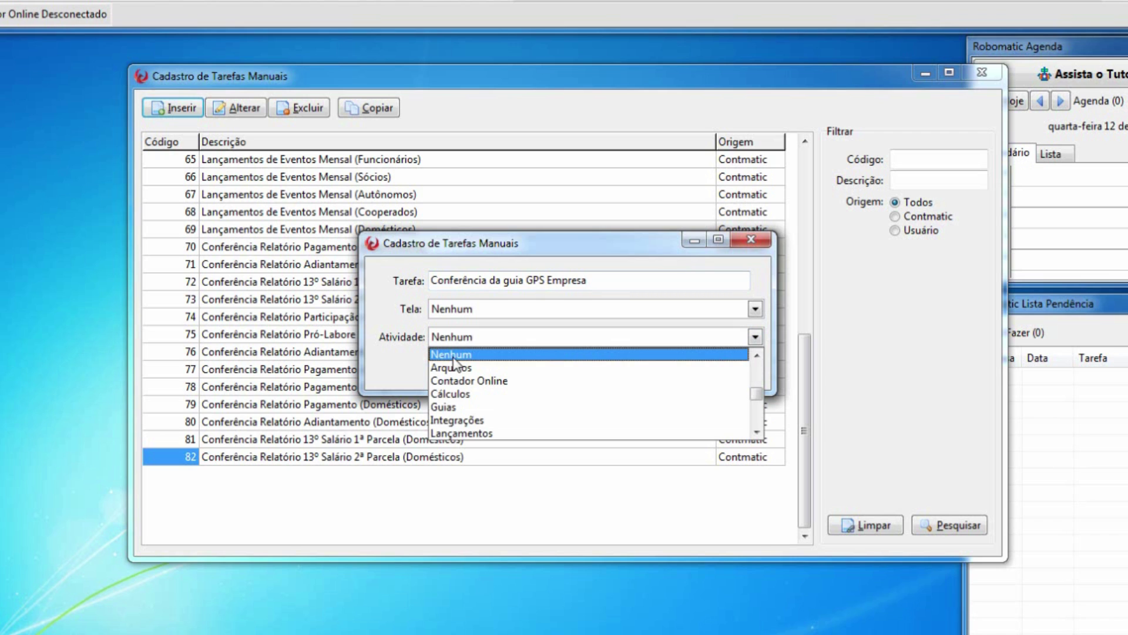
click(453, 407)
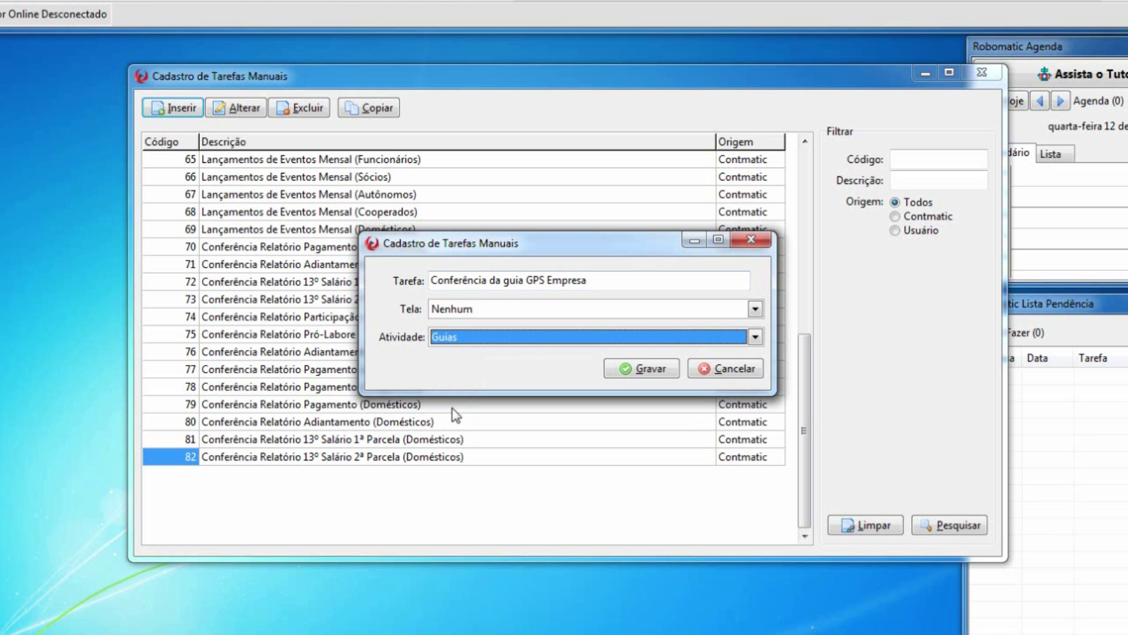
click(657, 372)
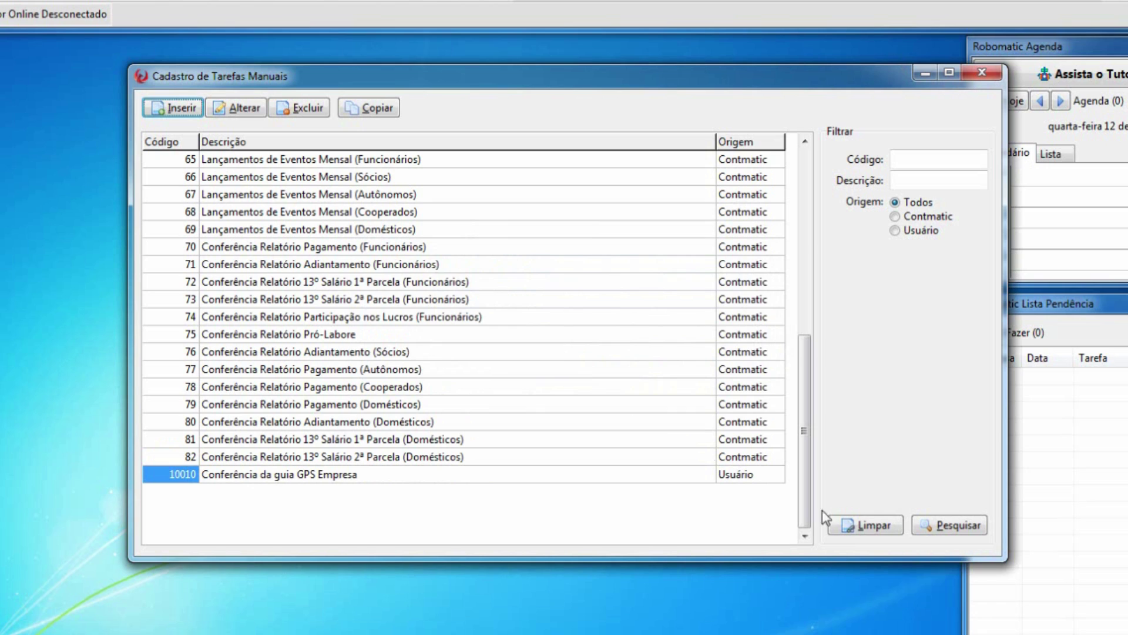
click(718, 476)
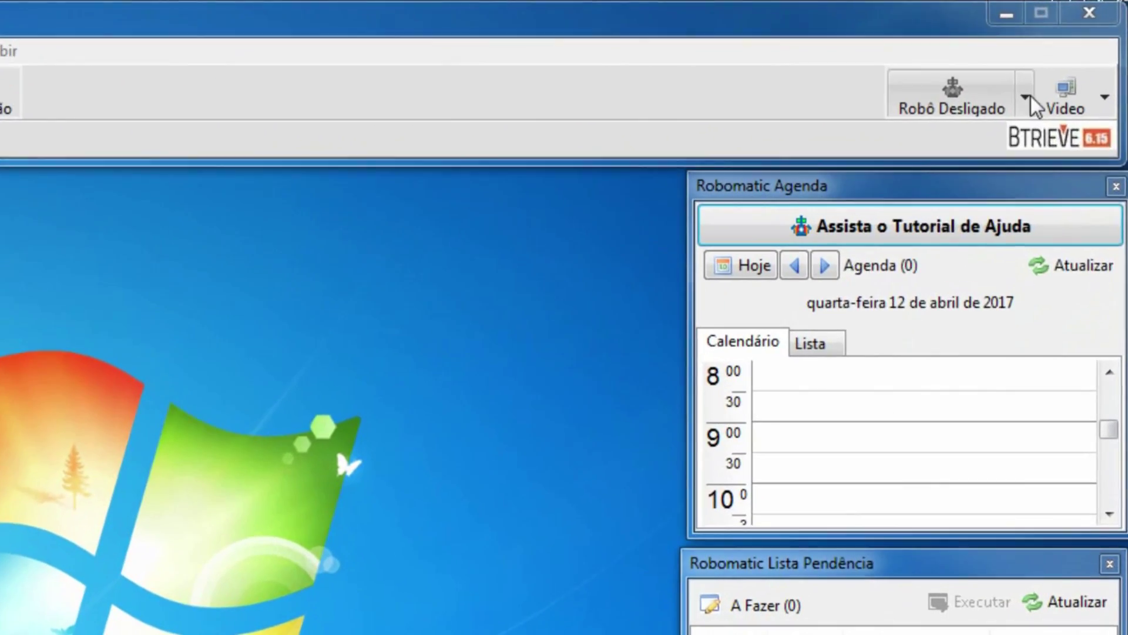
- Start a new routine in Cadastro de Rotinas named "Cálculo Folha de Funcionários + GPS + DARF + Relatório Folha de Funcionários"
click(1072, 53)
click(993, 192)
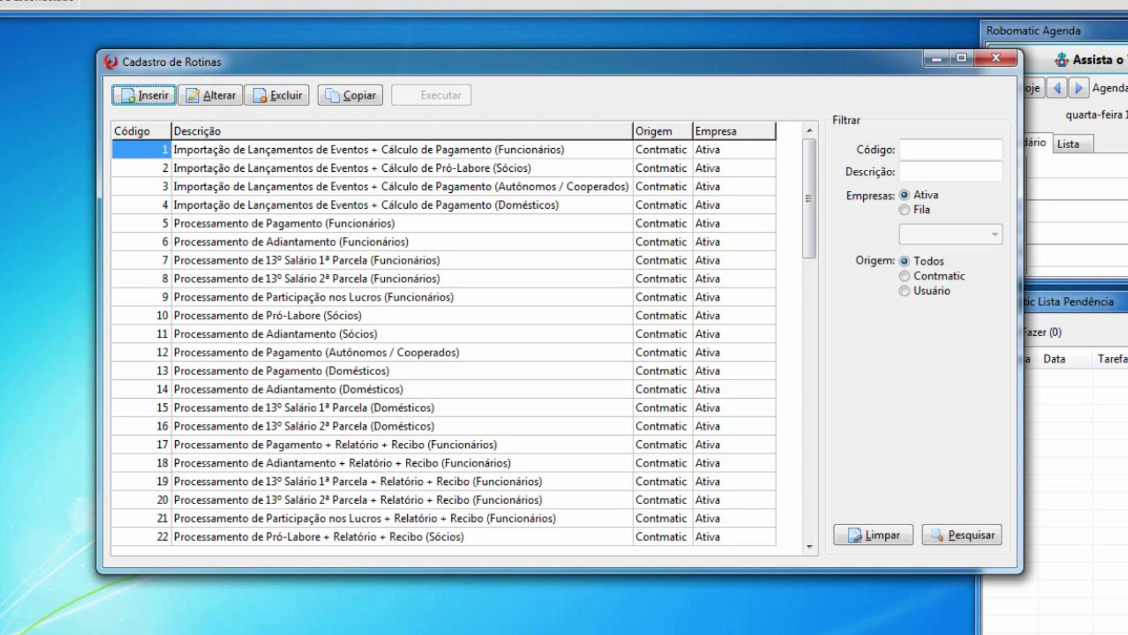
click(145, 94)
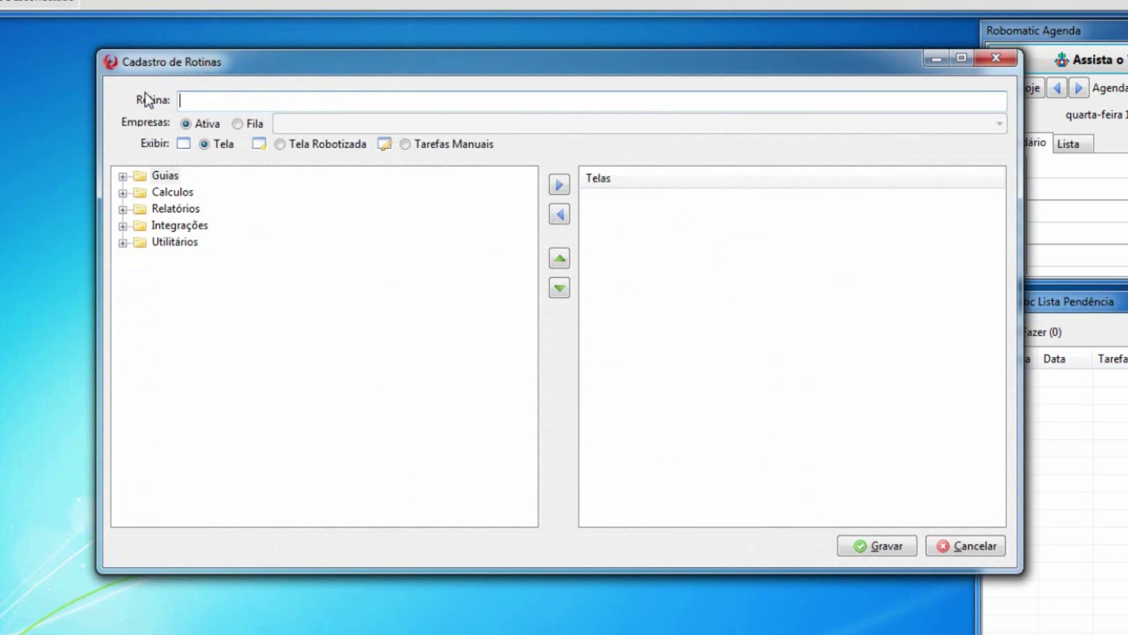
text(Cálculo Folha de Funcionários )
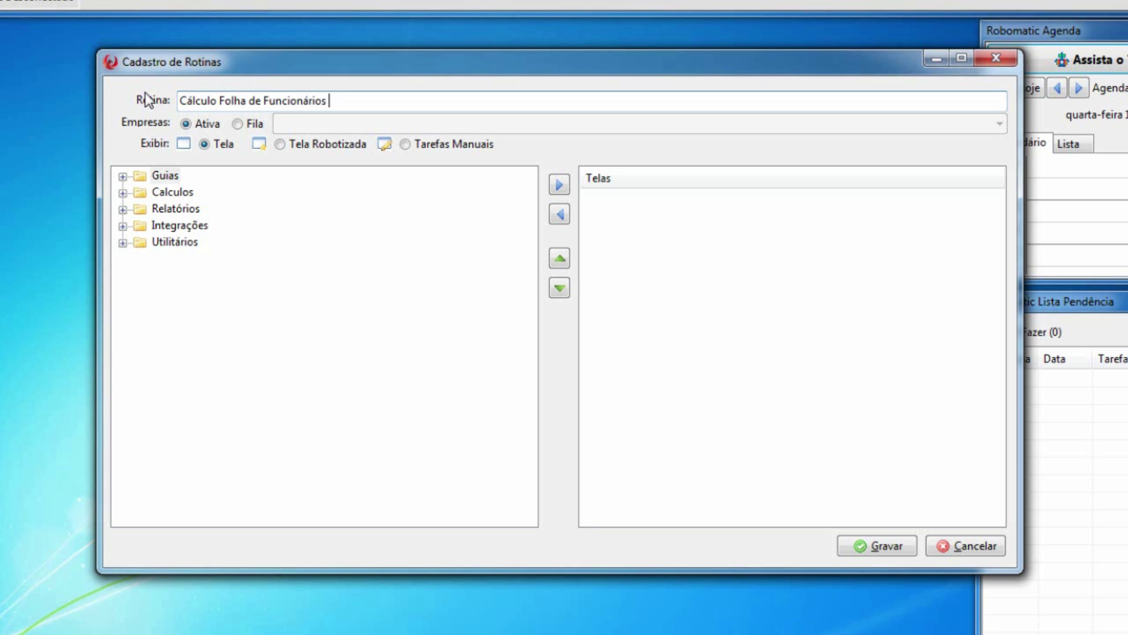
text(+ GPS + DARF + Relatório Folha de Funcionários)
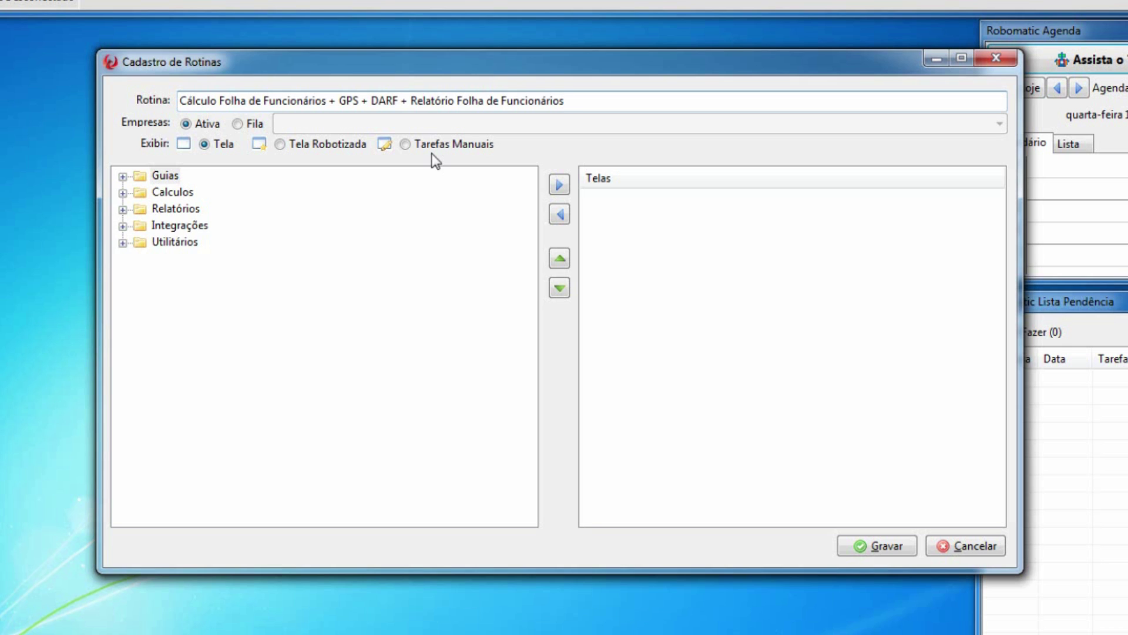
- Add the robotized screen "Mensal - Cálculo Pagamento (Funcionários)" from Calculos, Processamento (Folha), to the routine
click(280, 147)
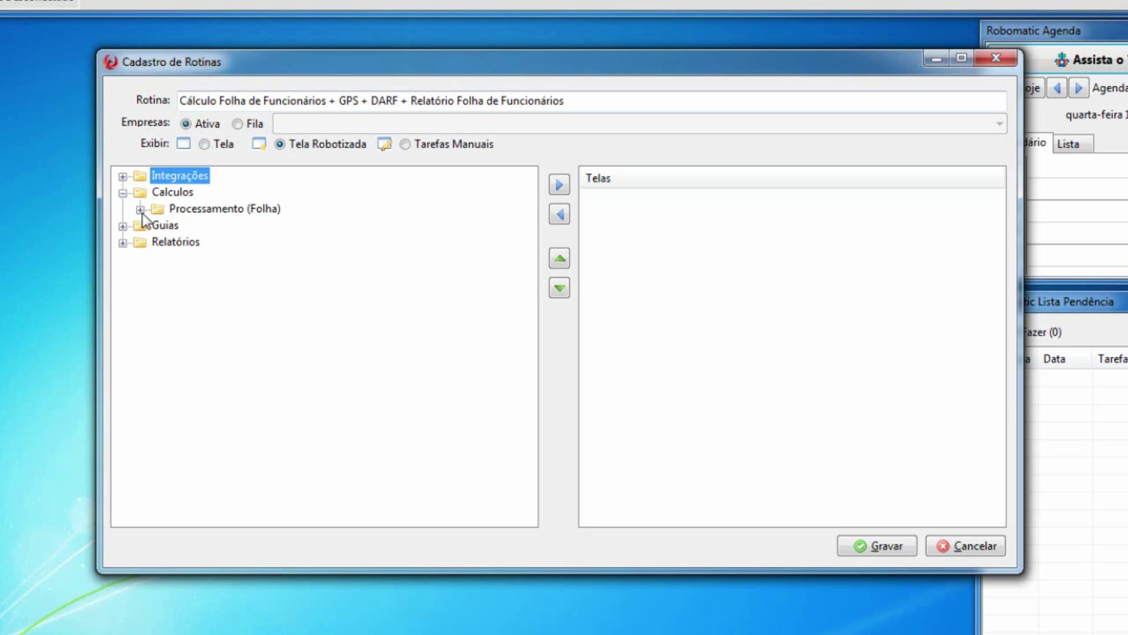
click(139, 210)
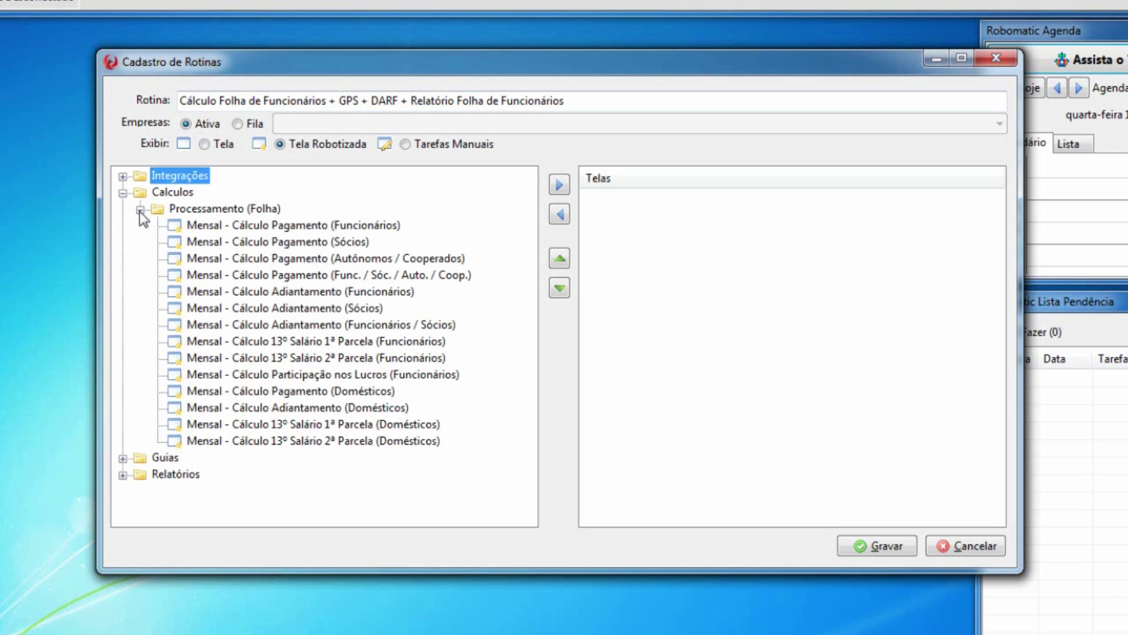
click(280, 226)
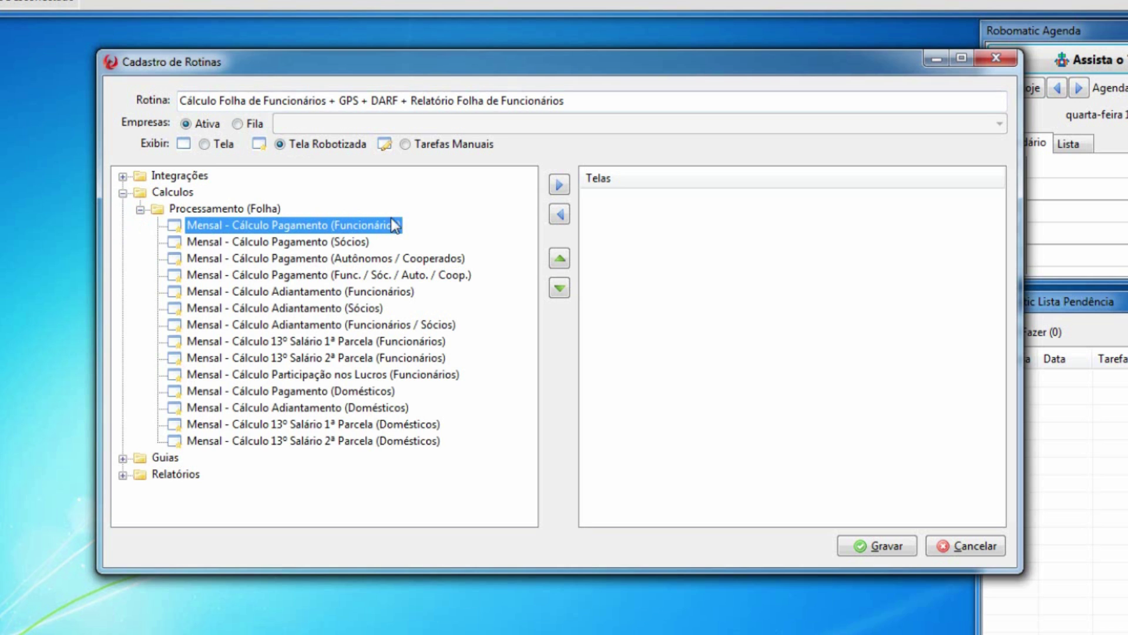
click(560, 186)
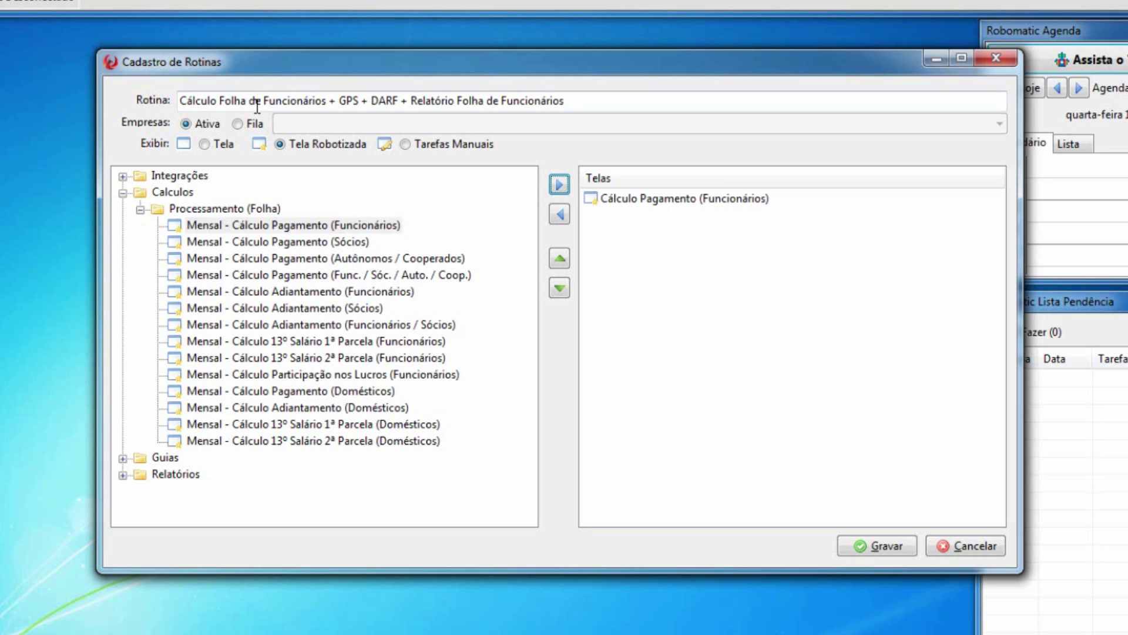
- Add the robotized Guias screens "GPS Empresa (Pagamento)" and "DARF Pagamento (Funcionários)" to the routine, in that order
click(126, 195)
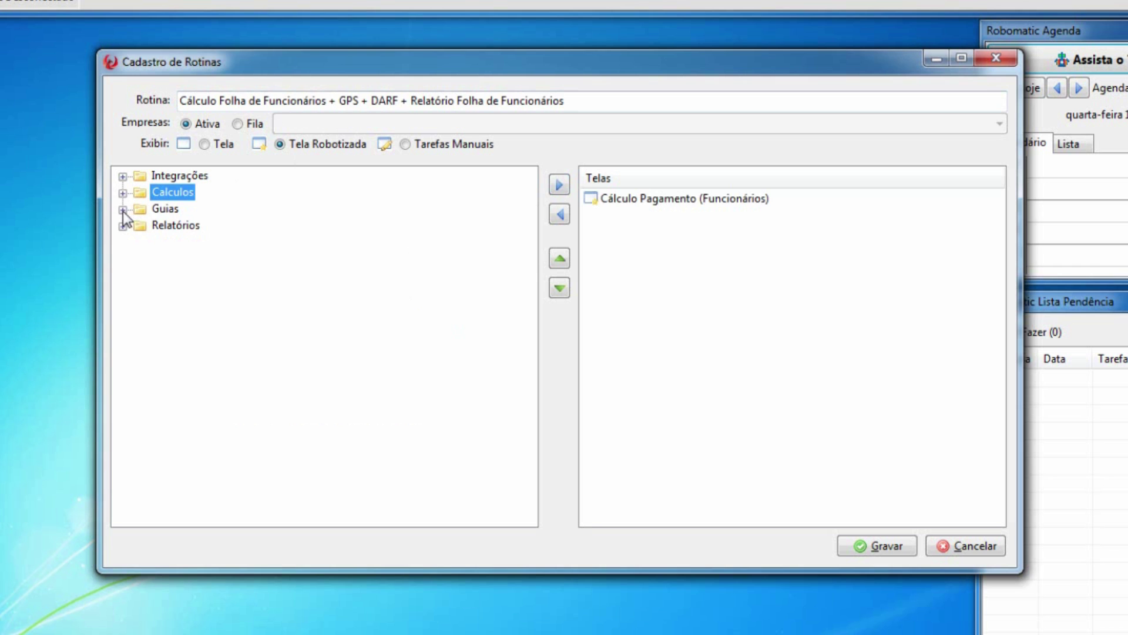
click(122, 210)
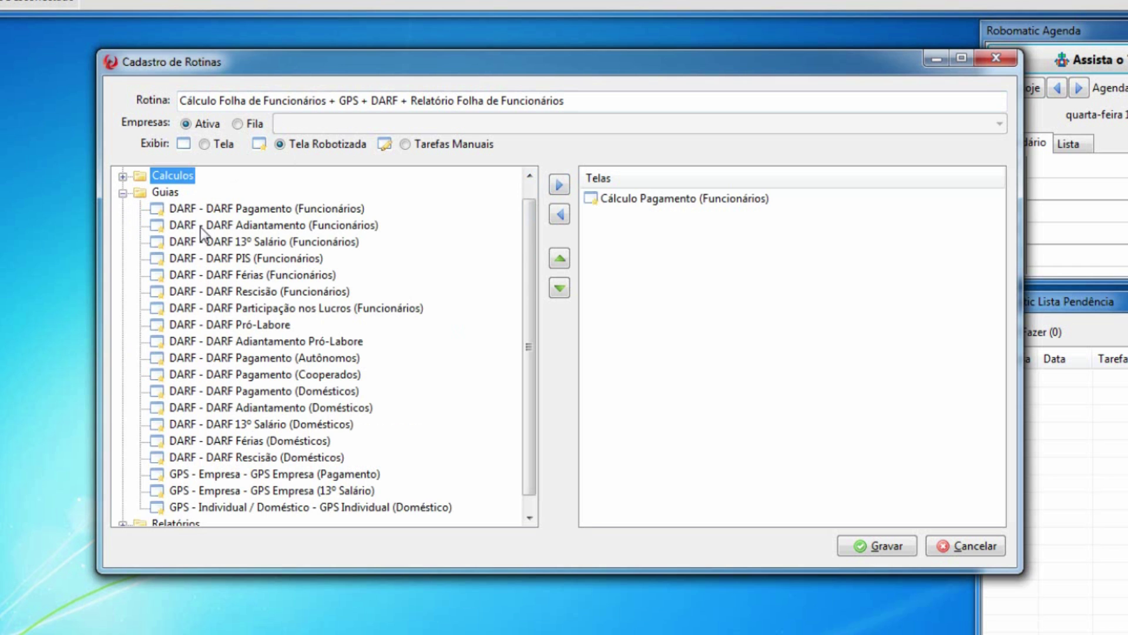
click(254, 477)
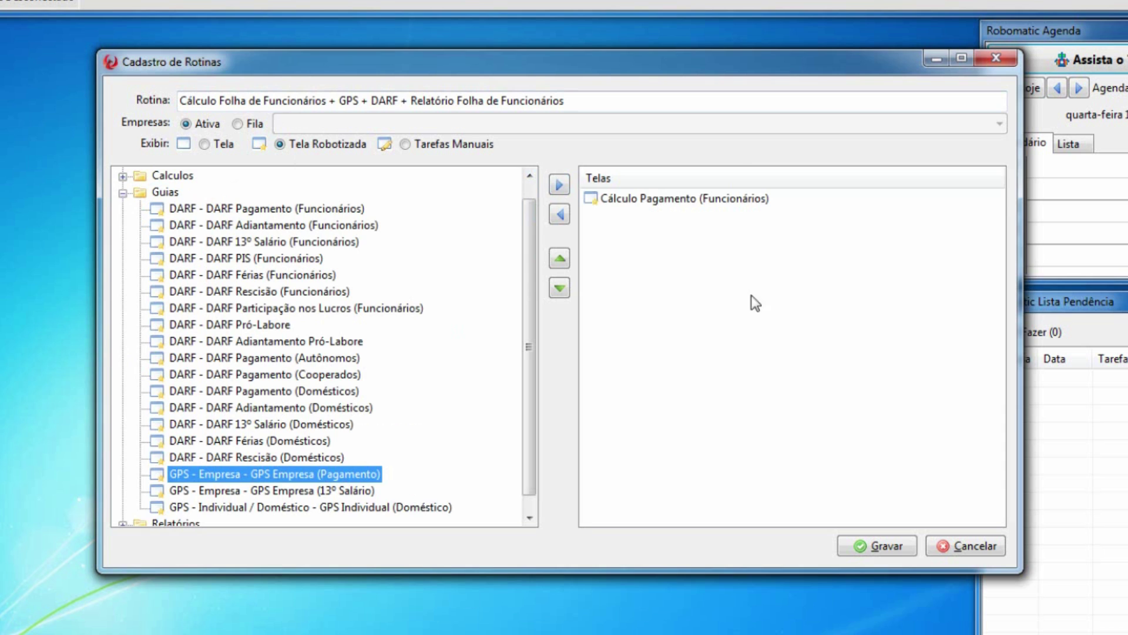
click(563, 184)
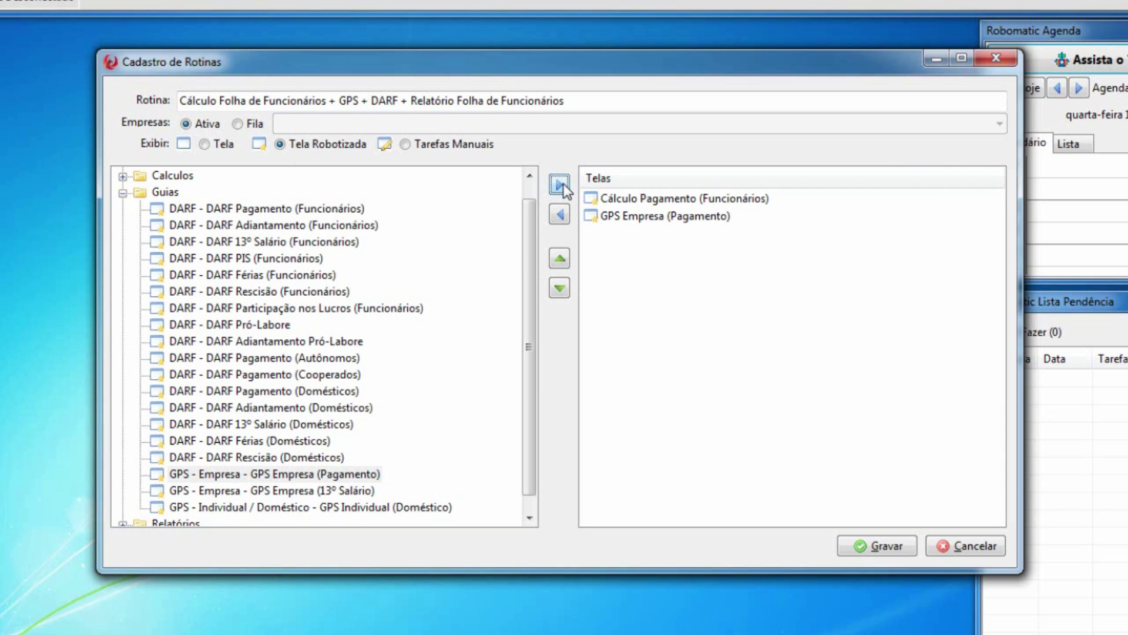
click(264, 210)
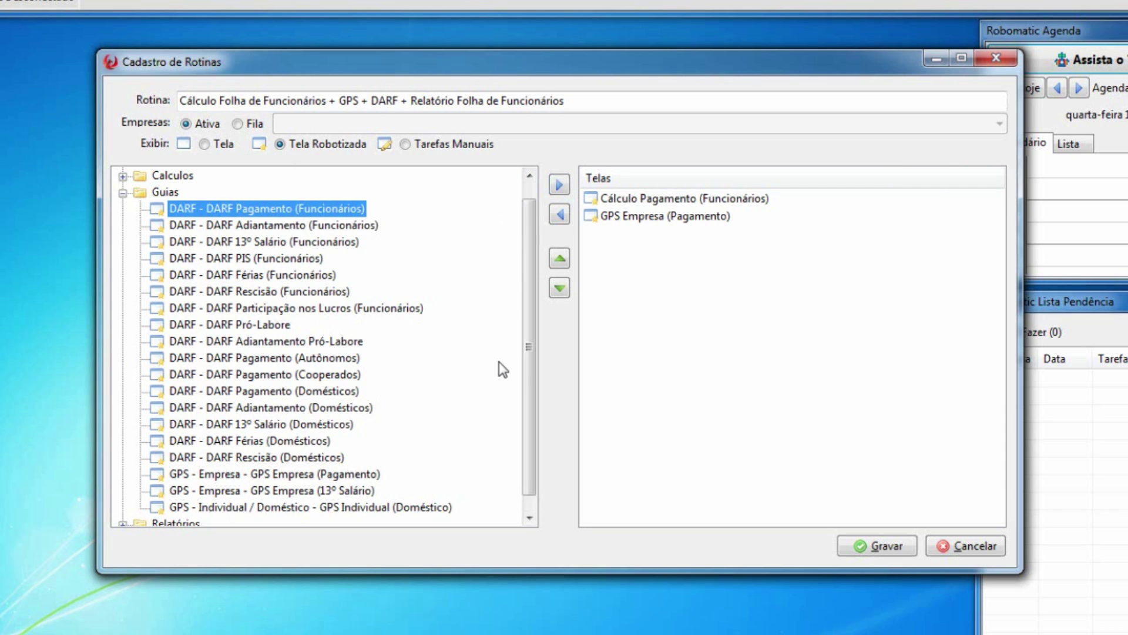
click(562, 186)
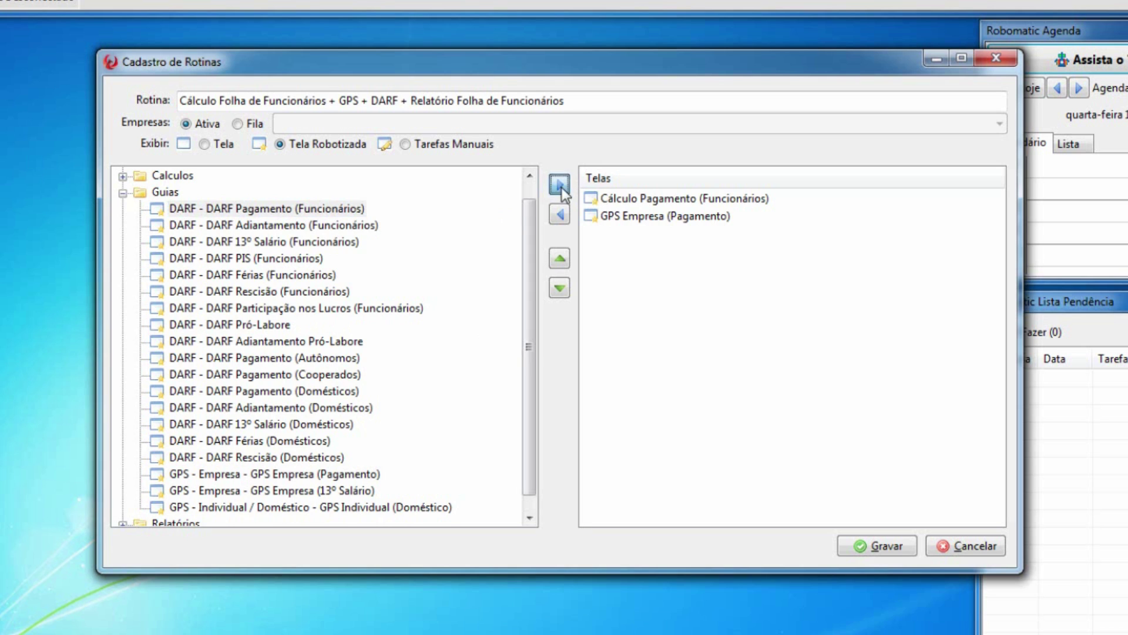
- Add the monthly Folha de Pagamento report "Relatório Pagamento (Funcionários + Normal + Todos)" to the routine
click(122, 193)
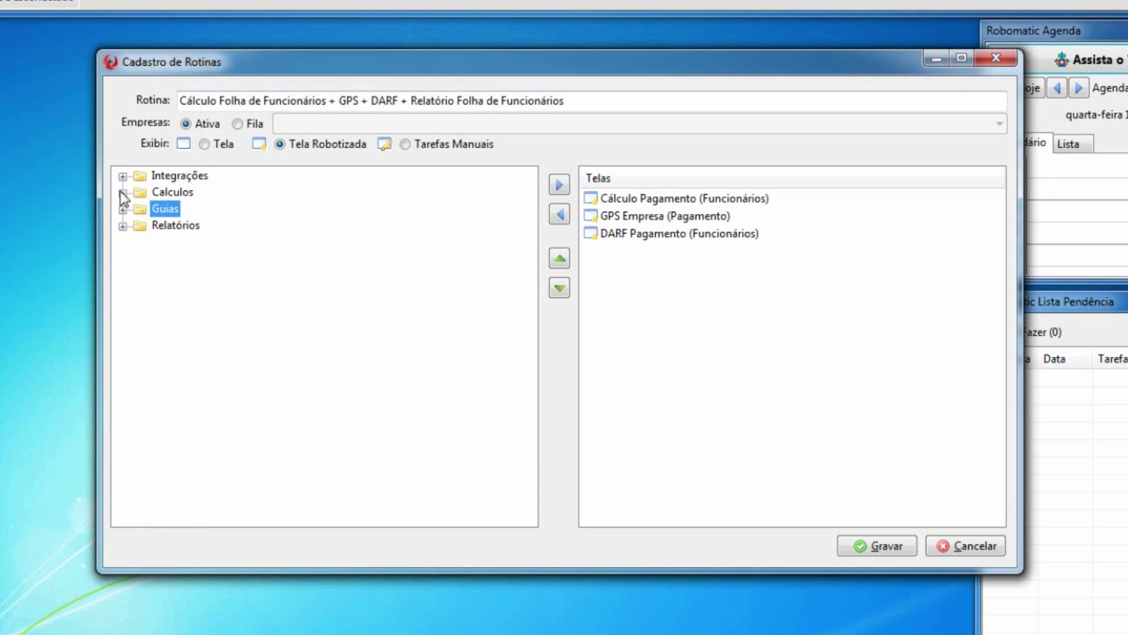
click(122, 226)
click(140, 242)
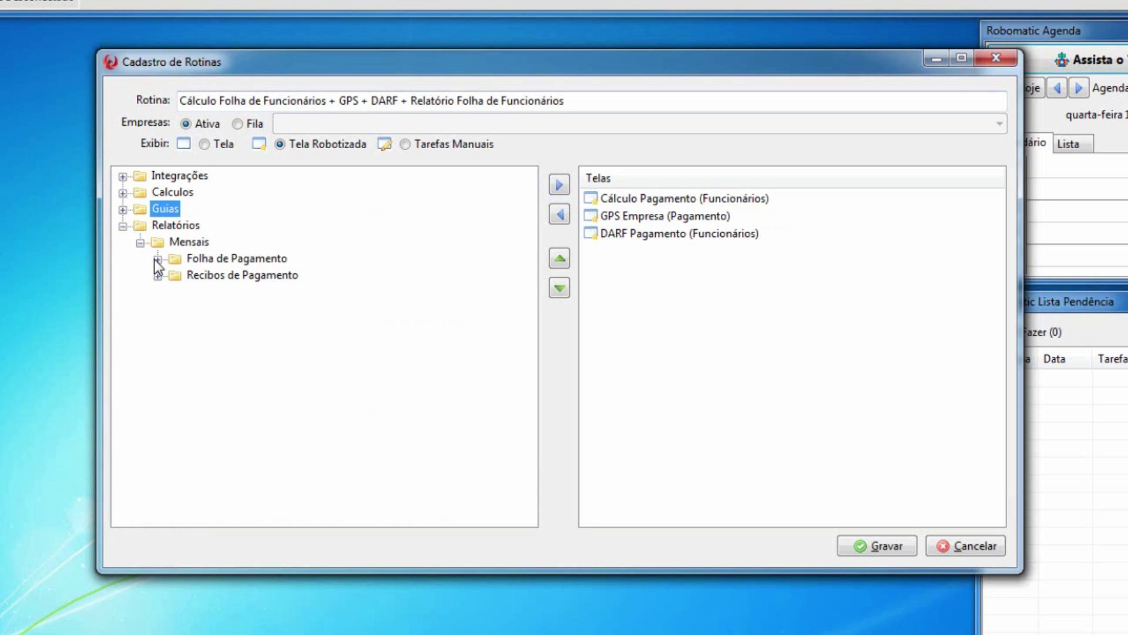
click(157, 259)
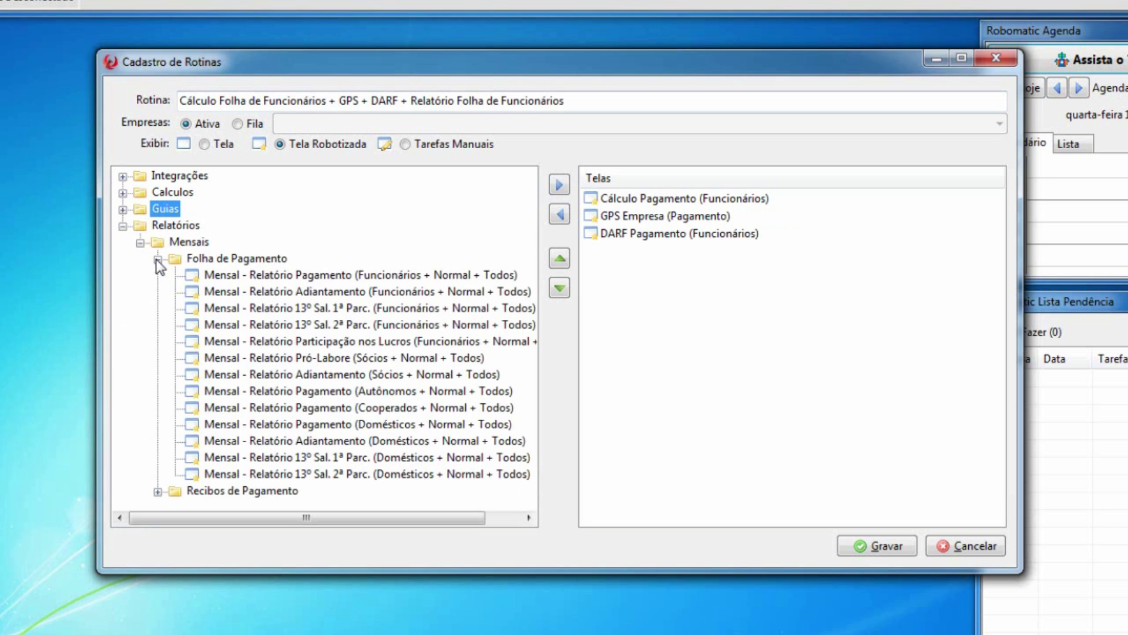
click(264, 276)
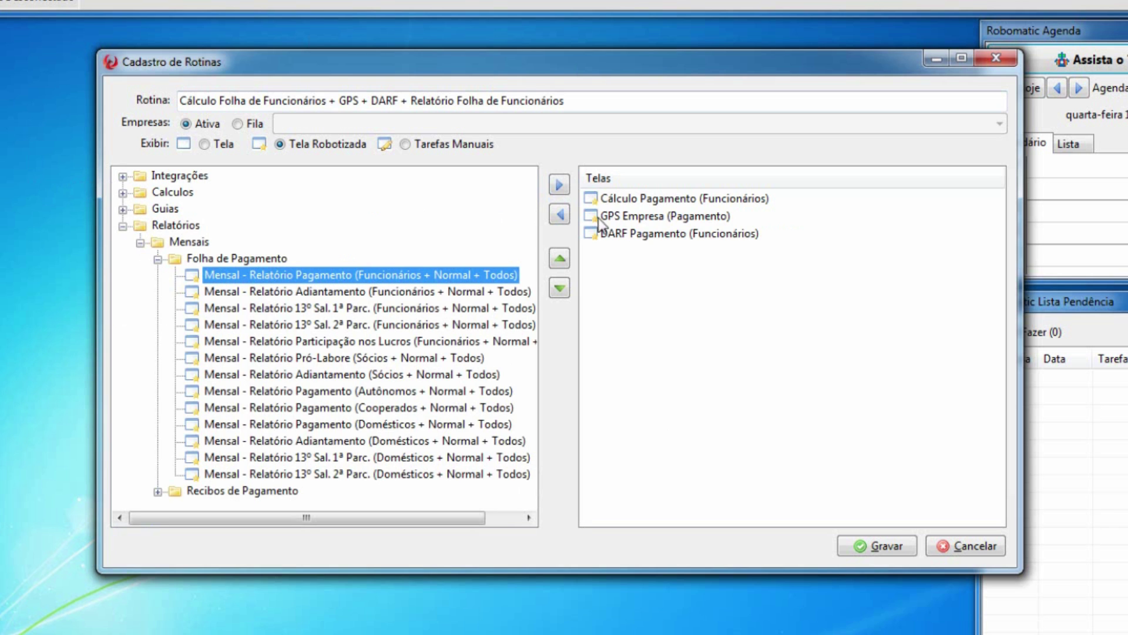
click(563, 183)
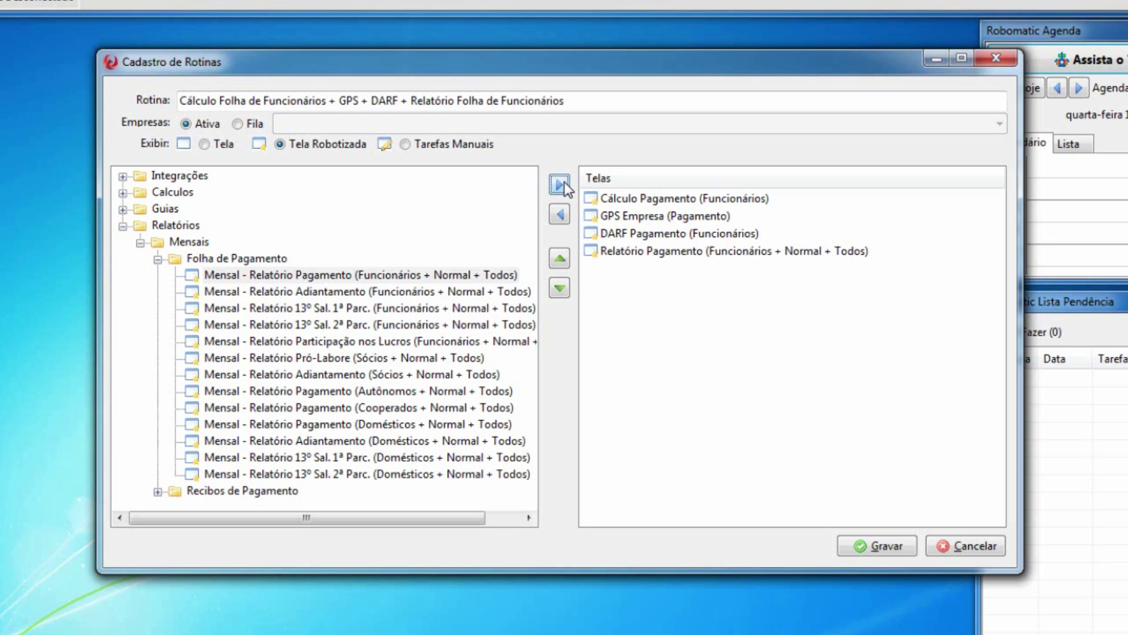
- Add the manual tasks "Lançamentos de Eventos Mensal (Funcionários)" and "Conferência Relatório Pagamento (Funcionários)" to the routine
click(415, 147)
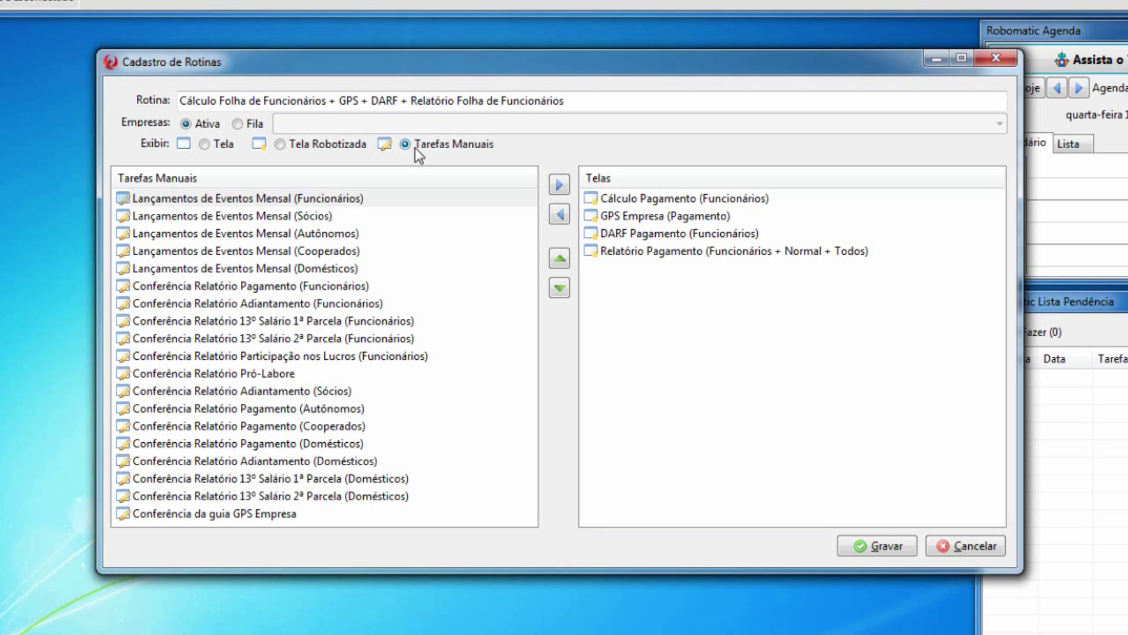
click(261, 198)
click(261, 198)
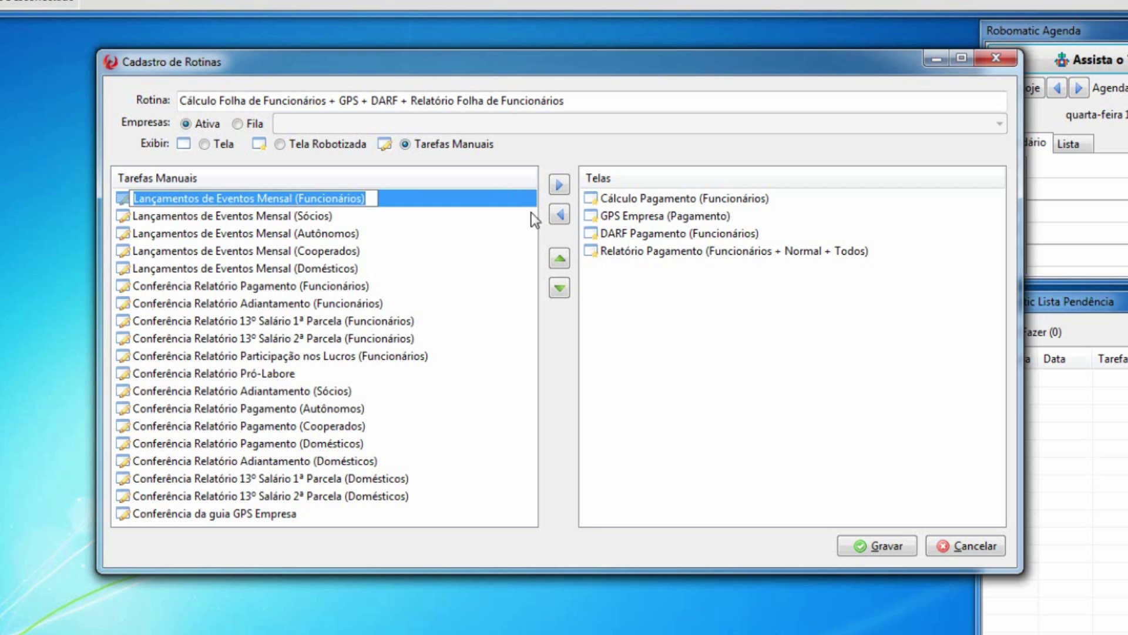
click(560, 185)
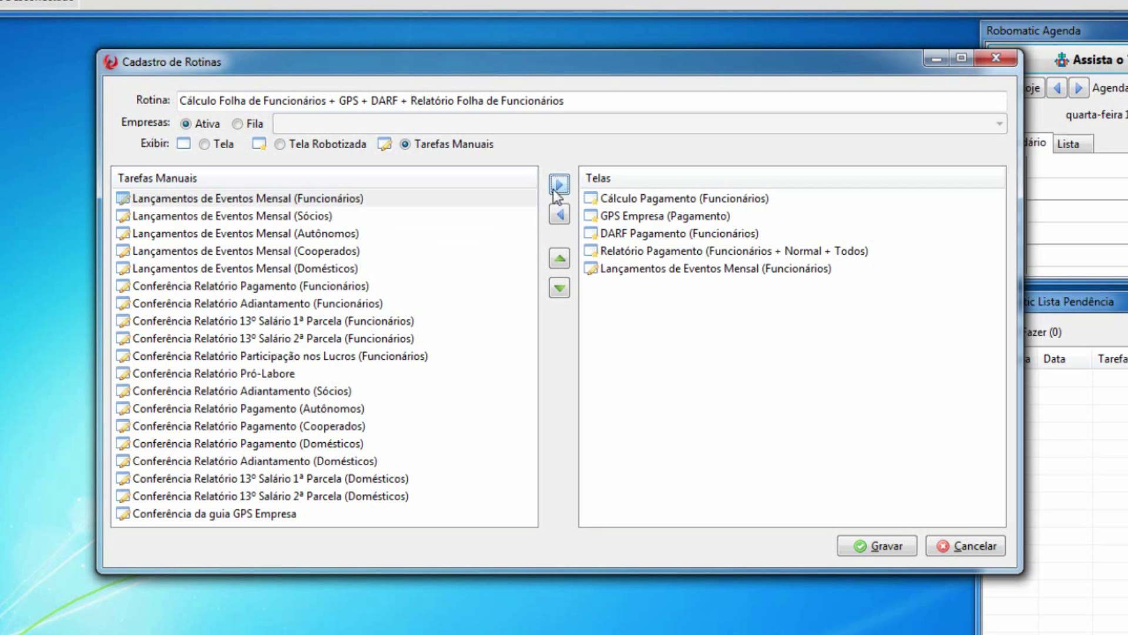
click(244, 303)
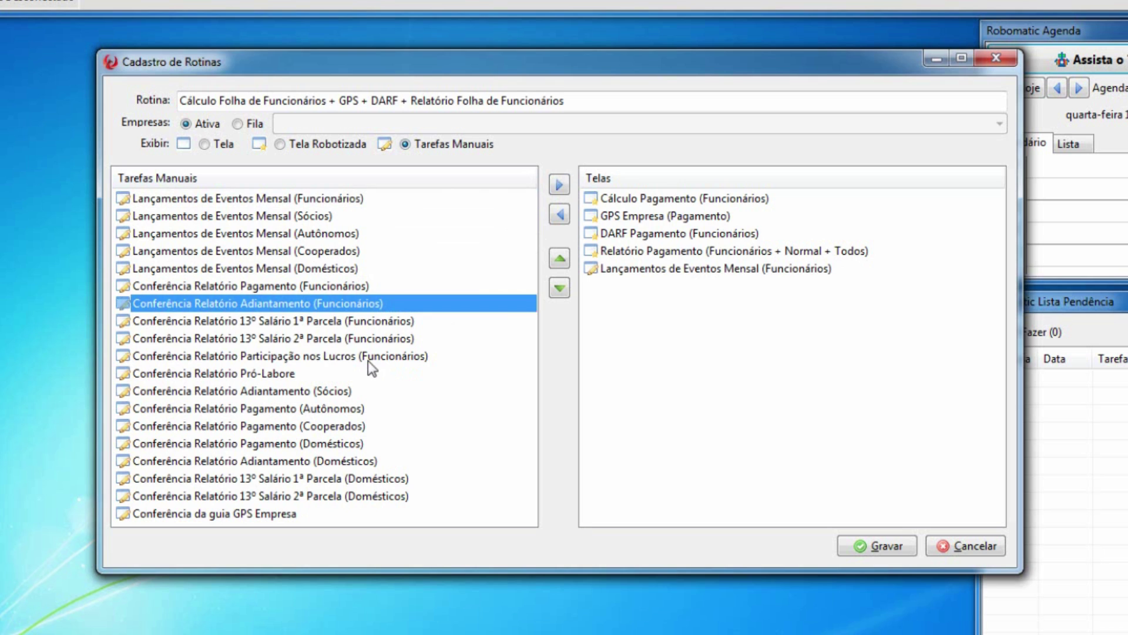
click(359, 287)
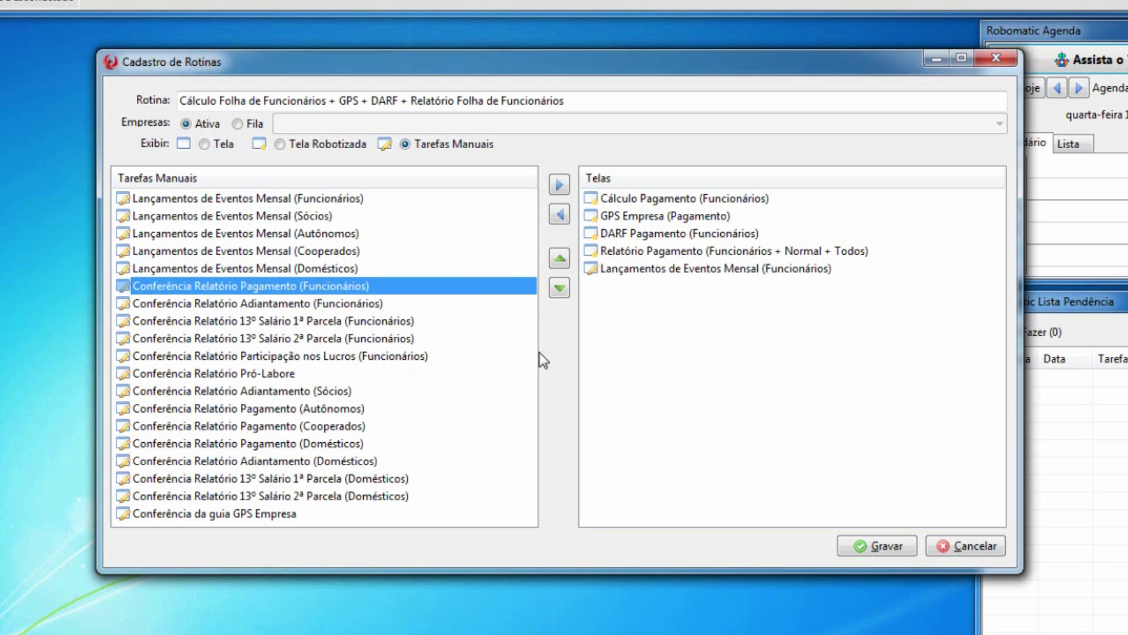
click(559, 185)
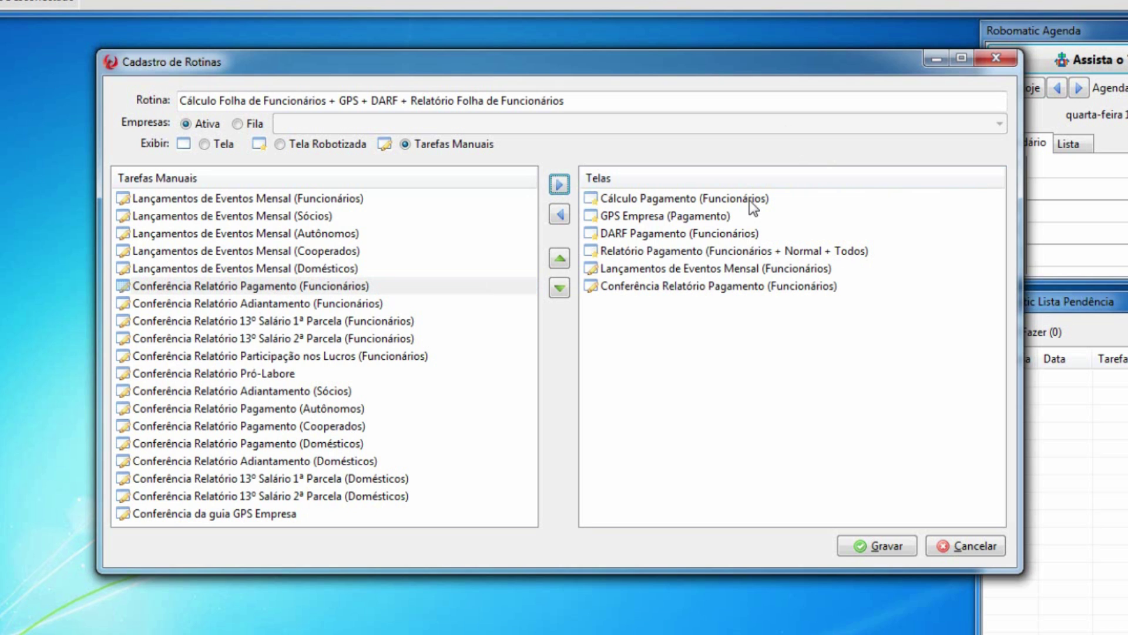
- Check the order of the routine's screens and move "Lançamentos de Eventos Mensal (Funcionários)" to the first place
click(723, 201)
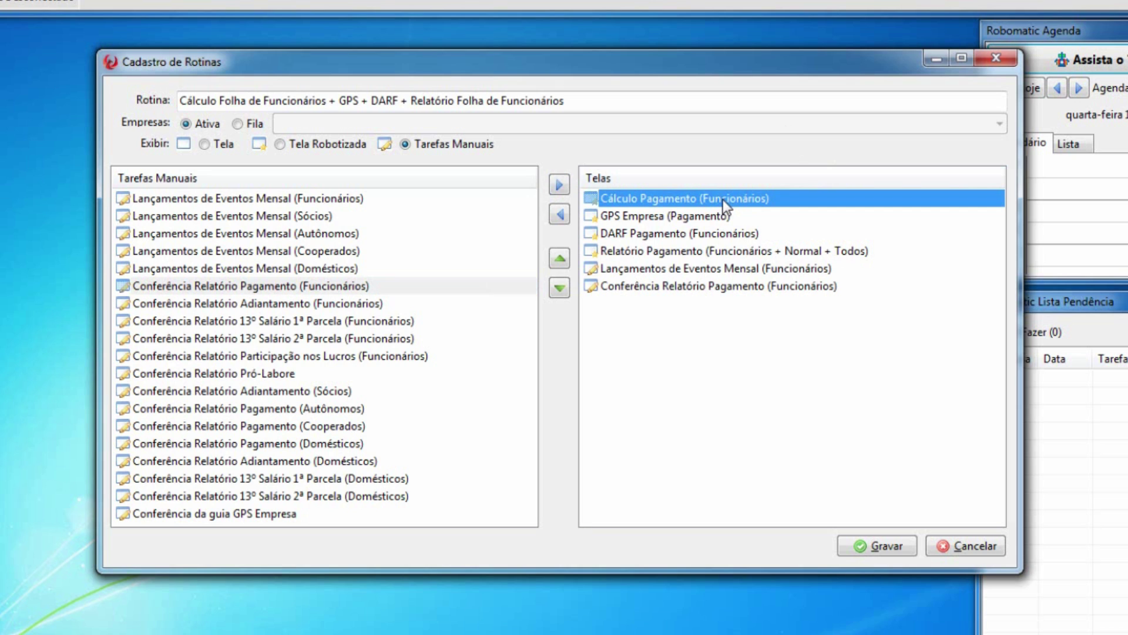
key(Down)
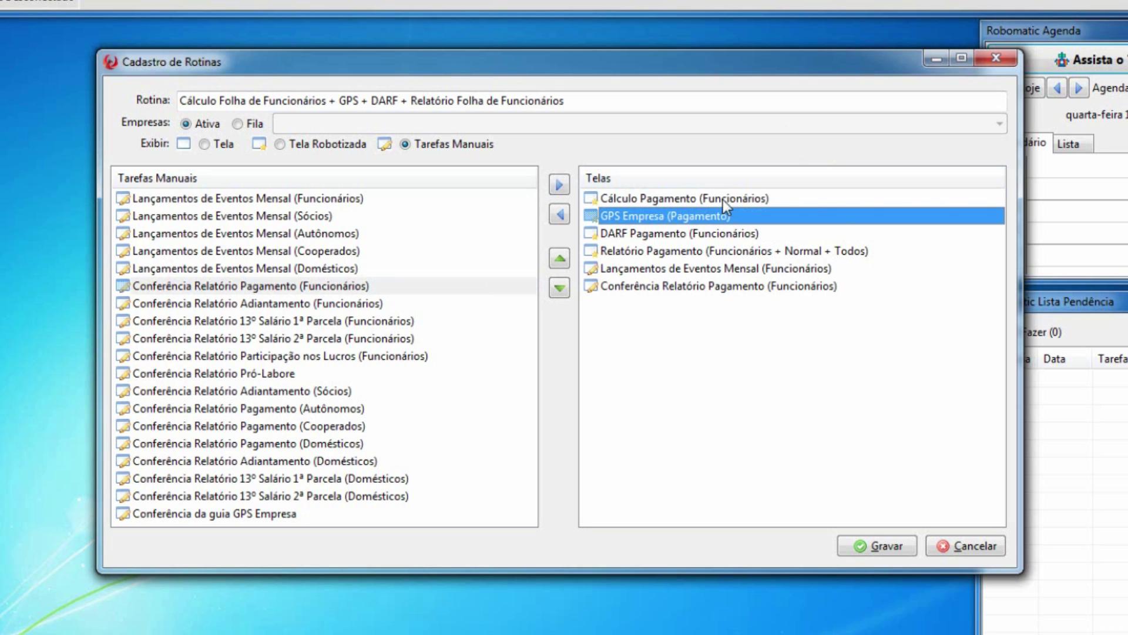
key(Down)
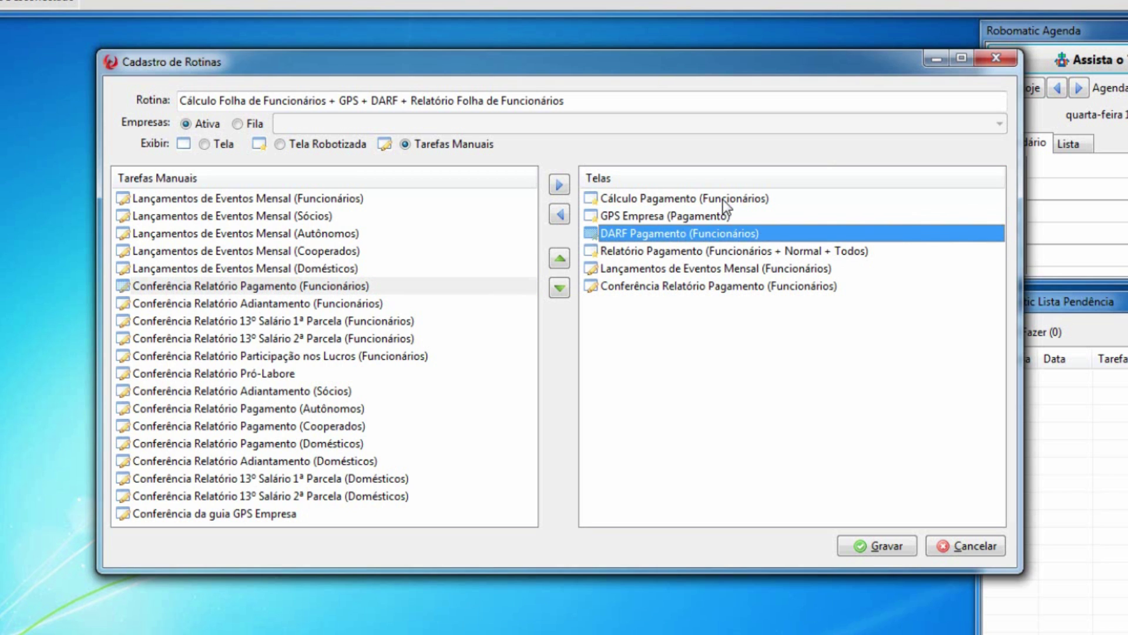
key(Down)
key(Down)
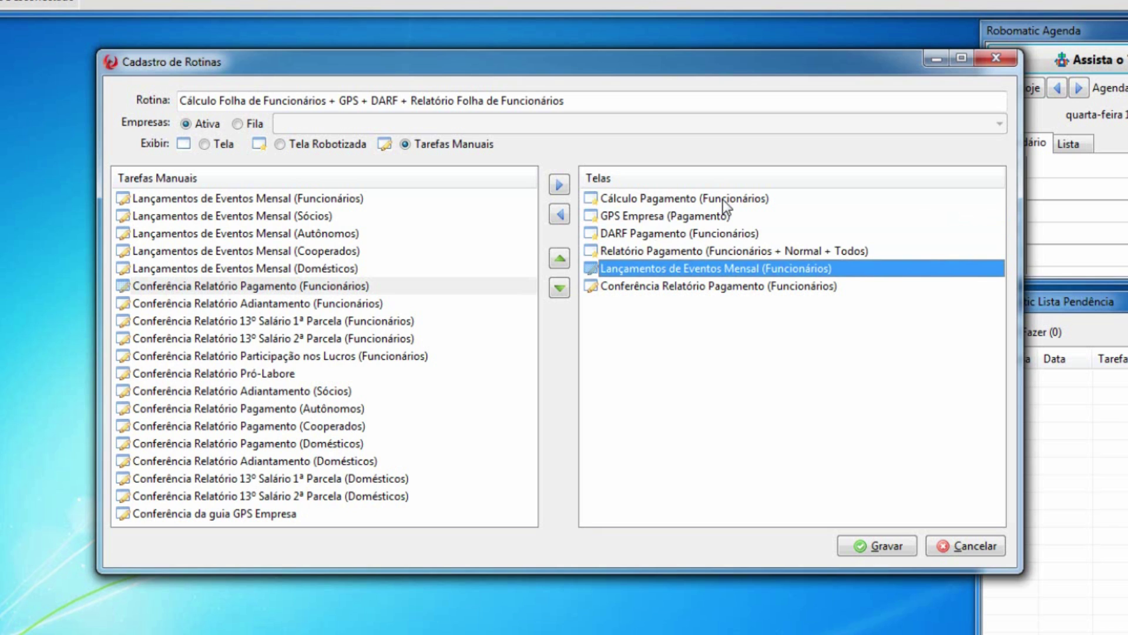
key(Down)
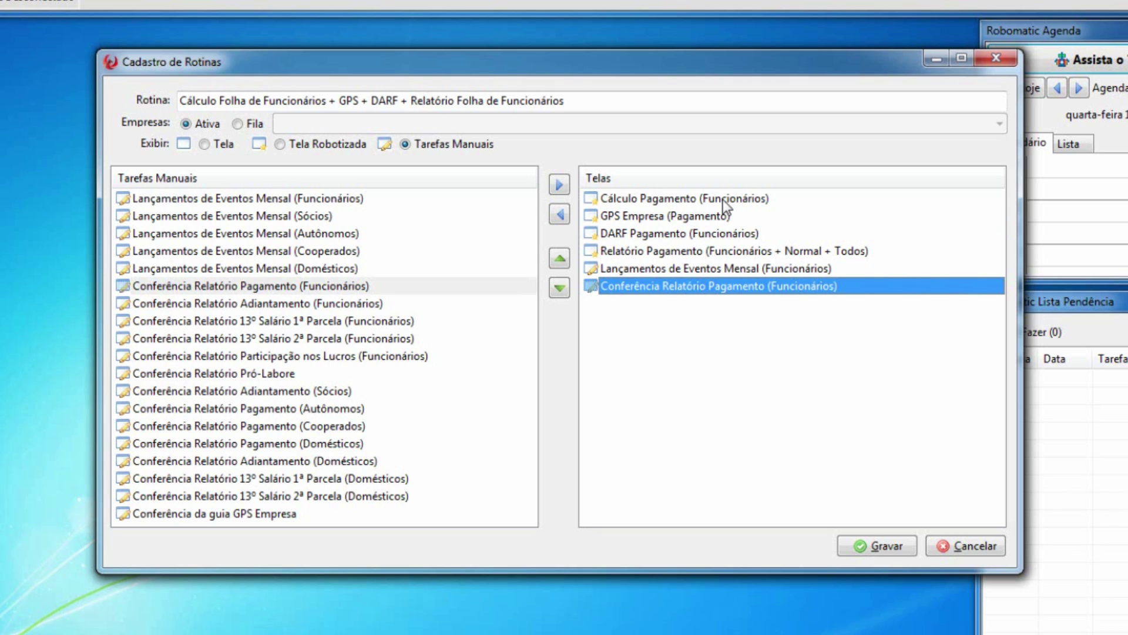
key(ctrl+Up)
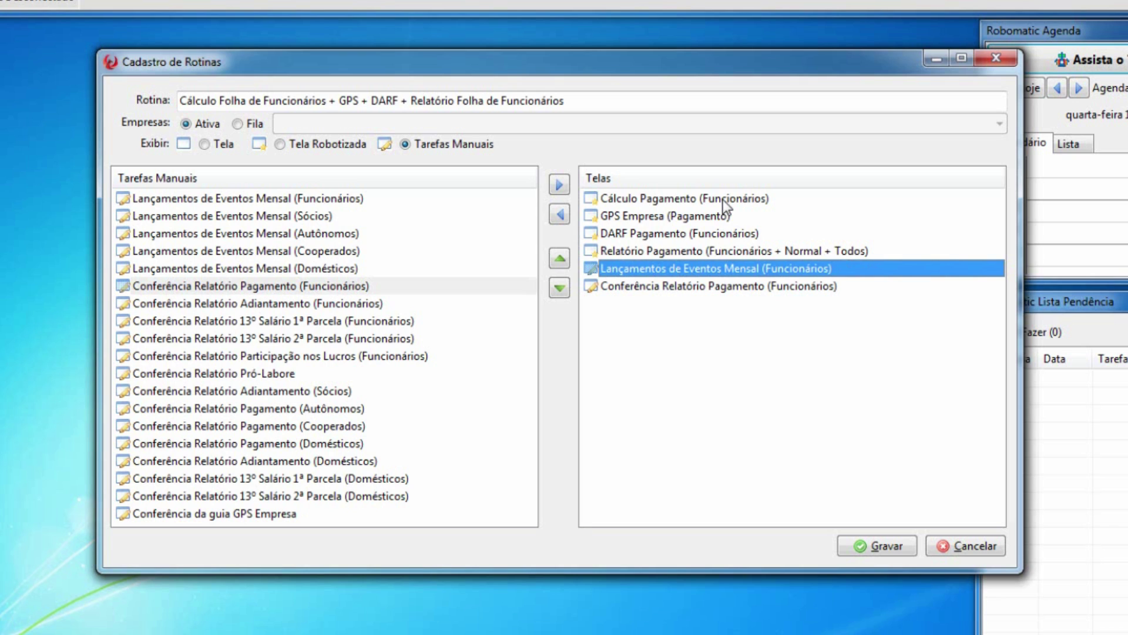
click(559, 259)
click(558, 258)
click(558, 259)
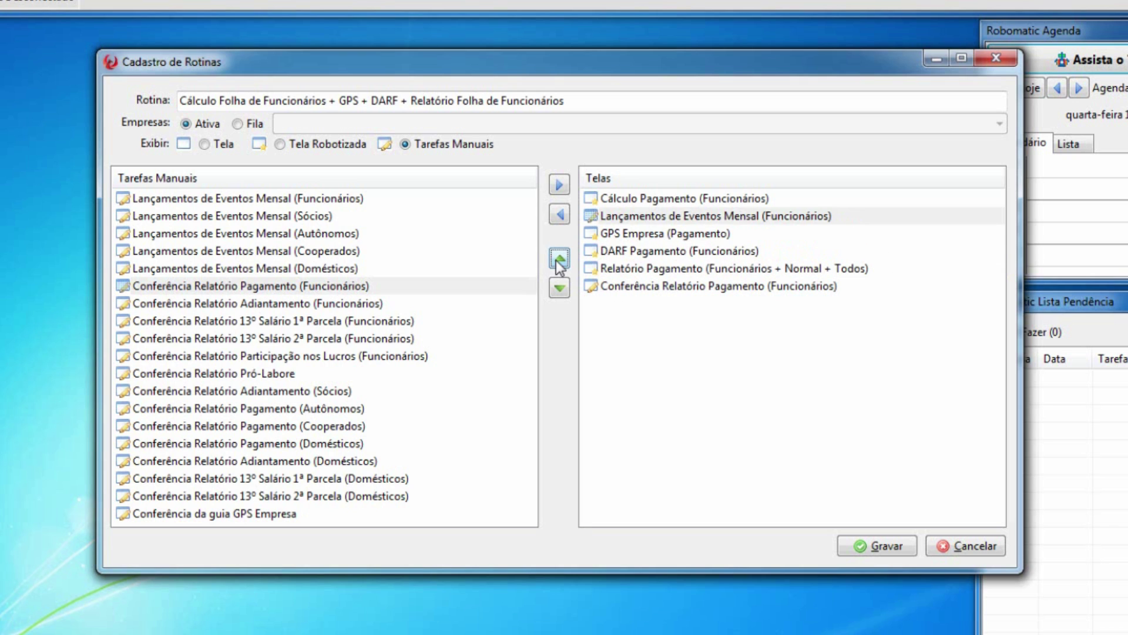
click(558, 259)
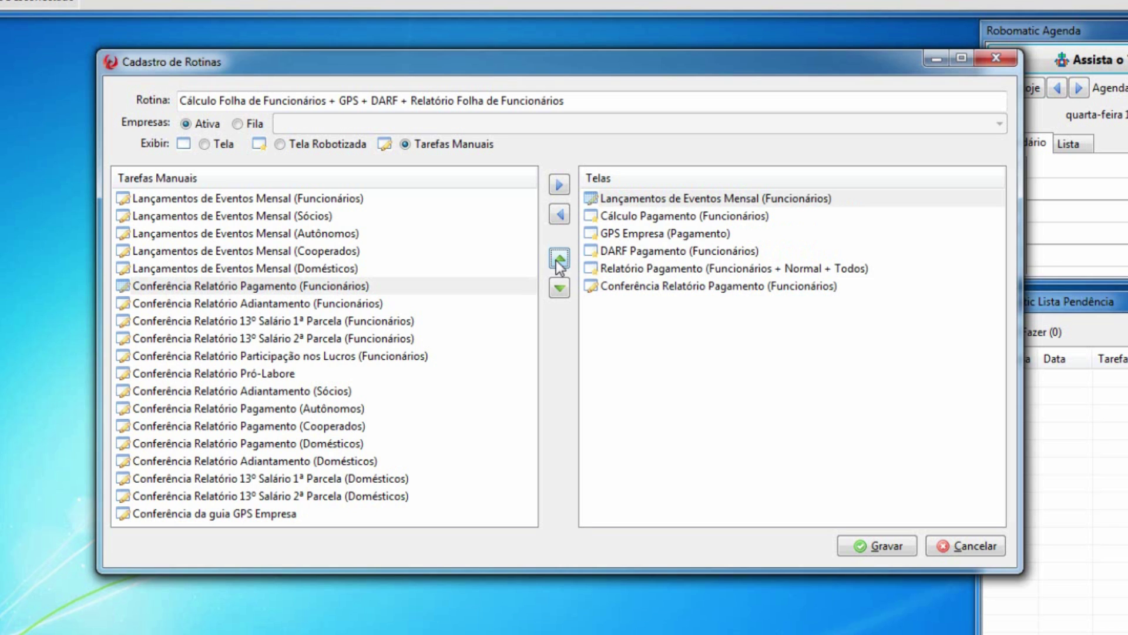
- Move the manual task "Conferência Relatório Pagamento (Funcionários)" above "Relatório Pagamento (Funcionários + Normal + Todos)" in the routine
click(692, 288)
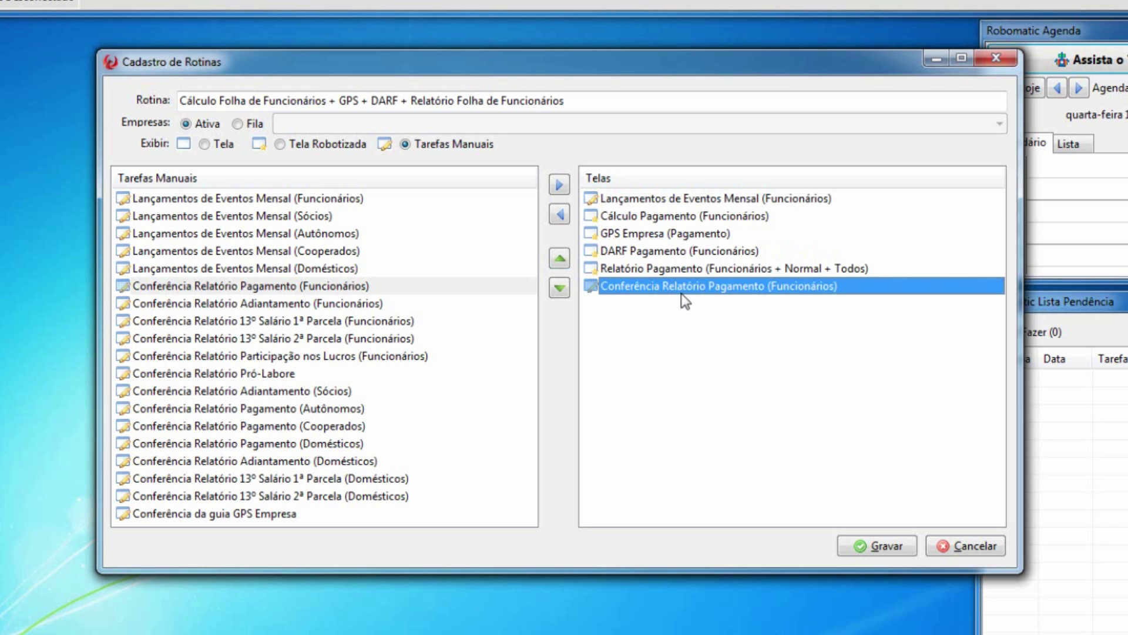
click(560, 259)
click(626, 252)
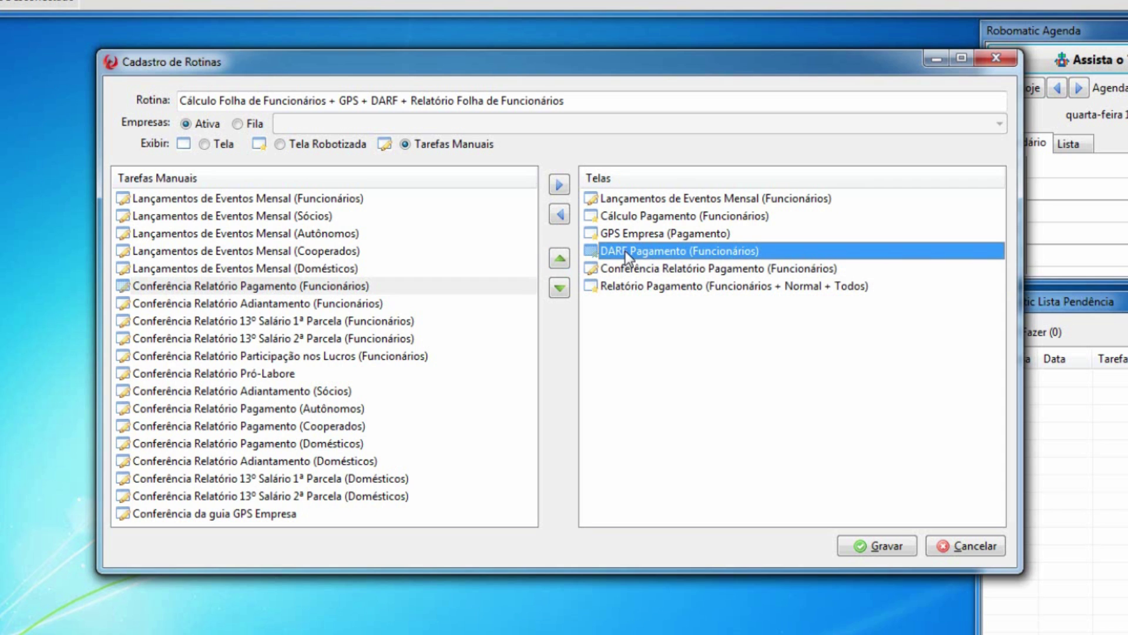
click(611, 286)
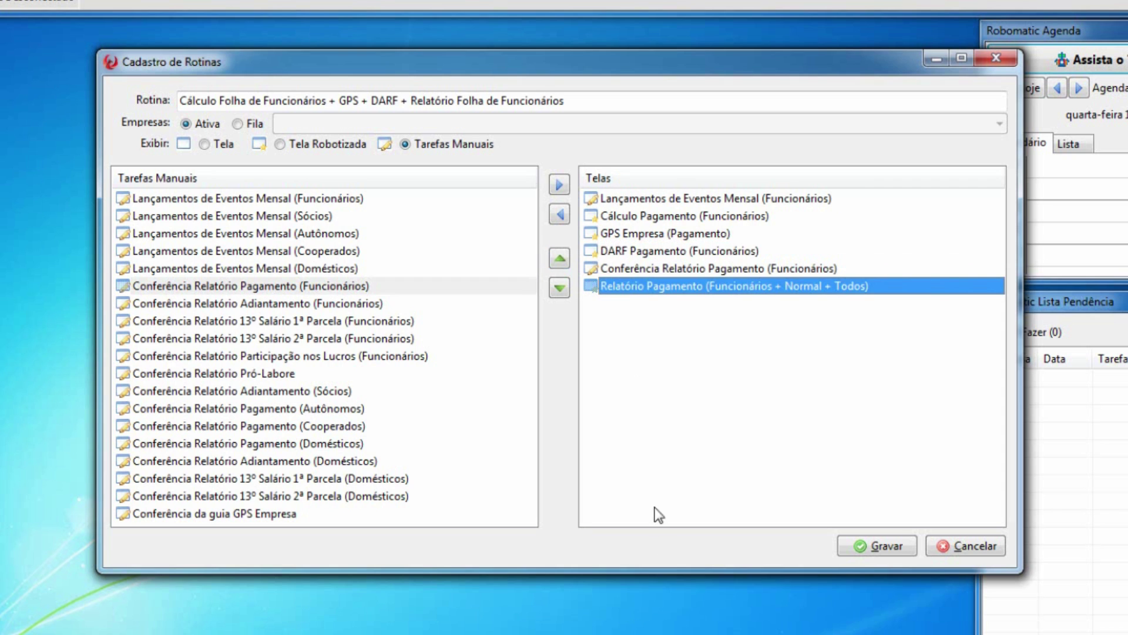
- Check each screen of the routine in order from first to last and save the routine
key(Home)
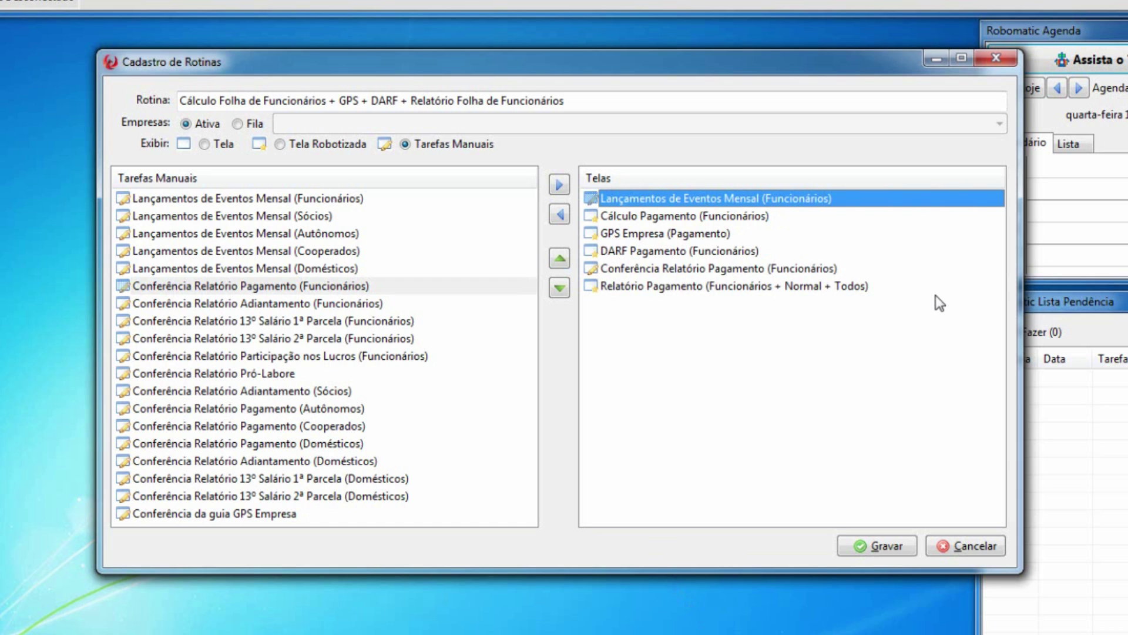
key(Down)
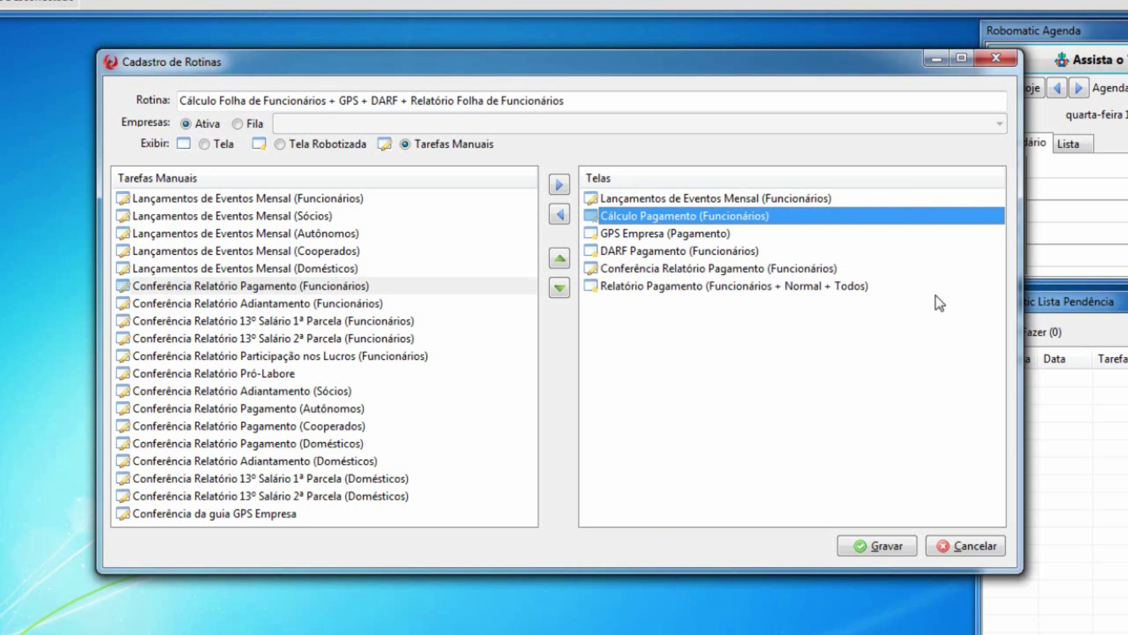
key(Down)
key(Down)
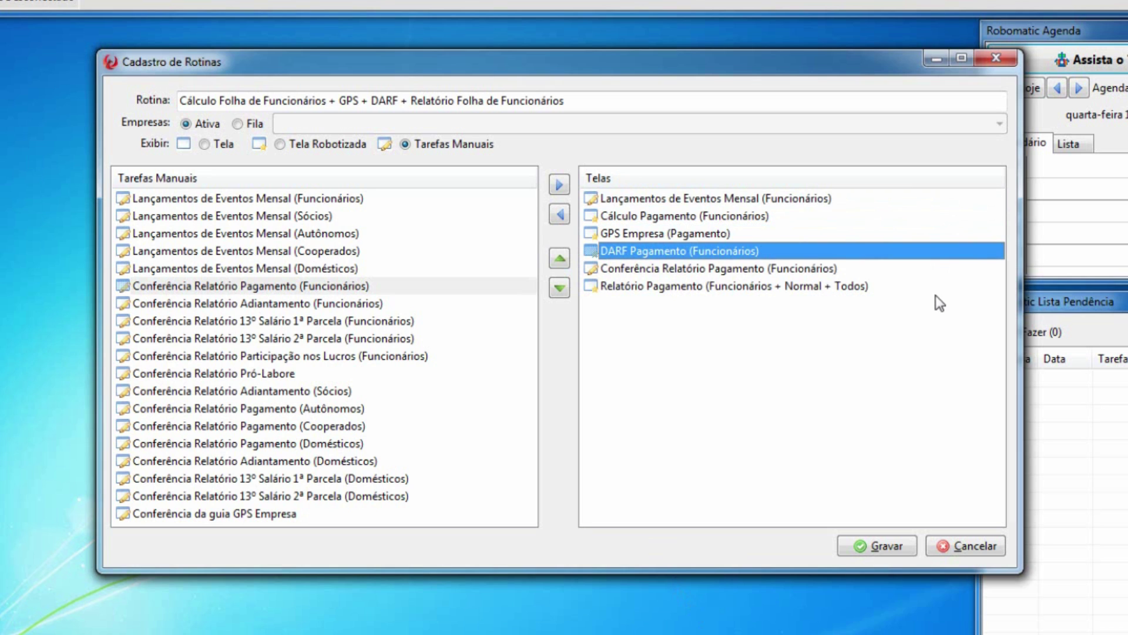
key(Down)
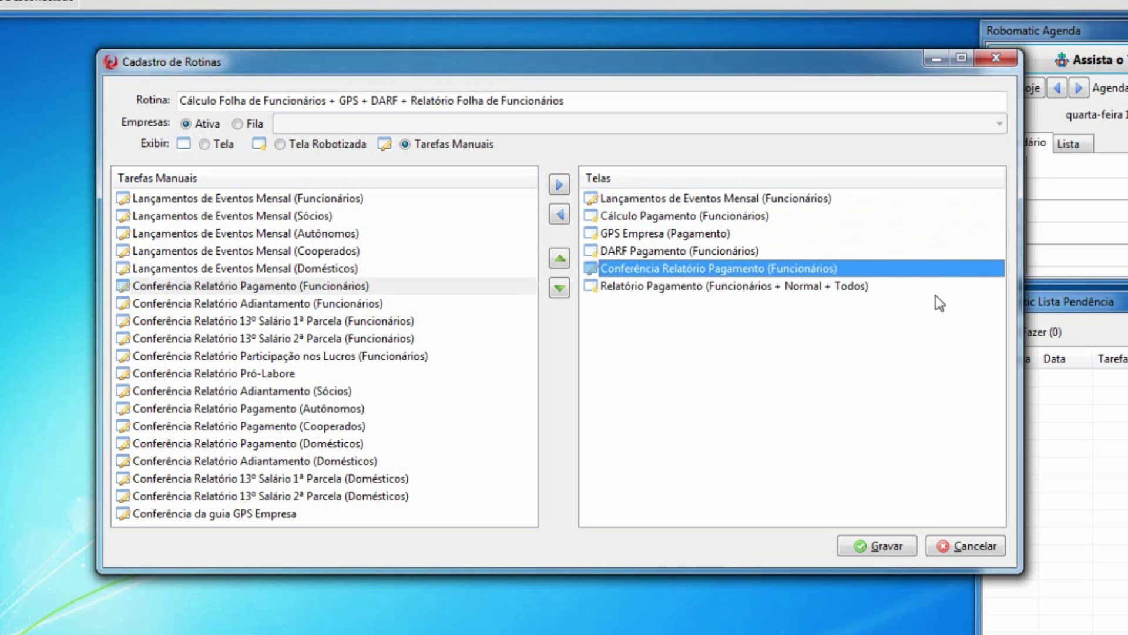
key(Down)
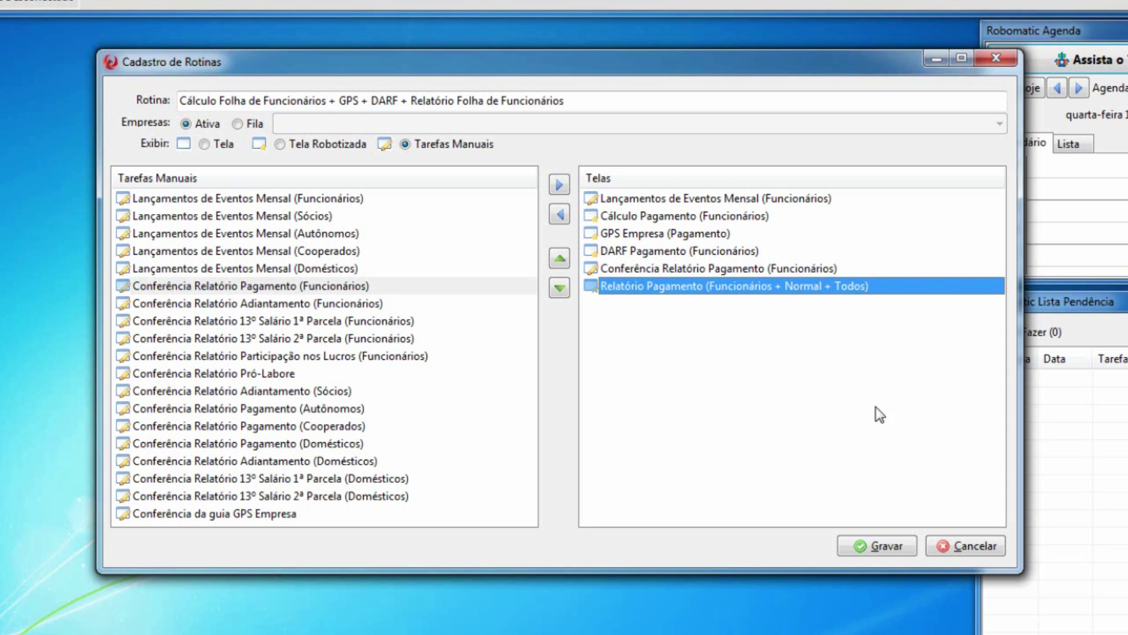
click(869, 545)
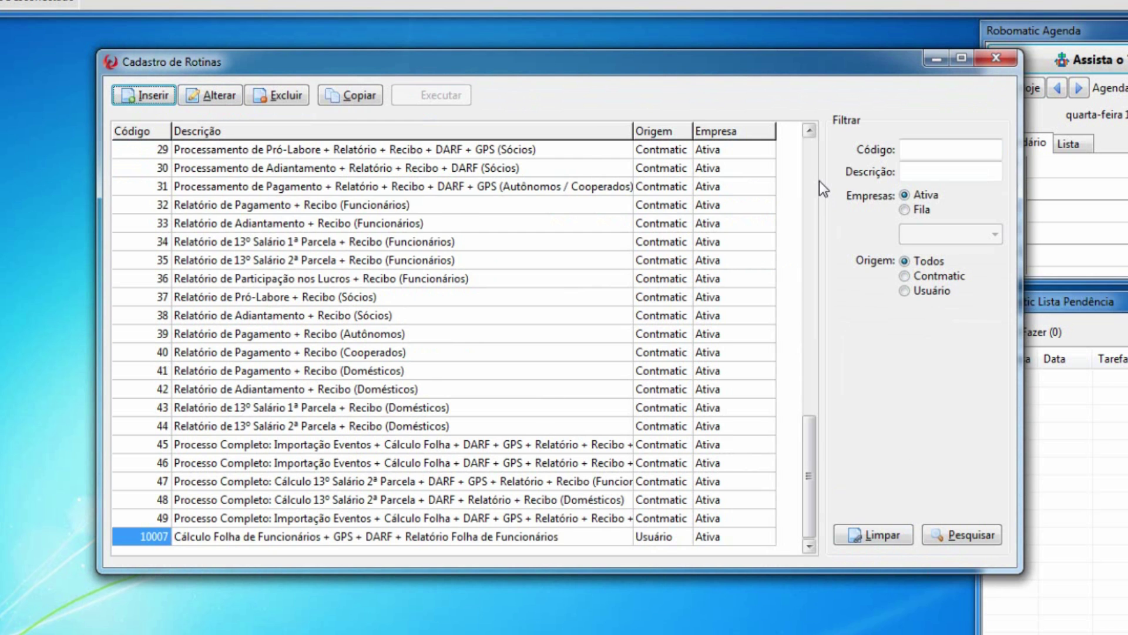
click(809, 164)
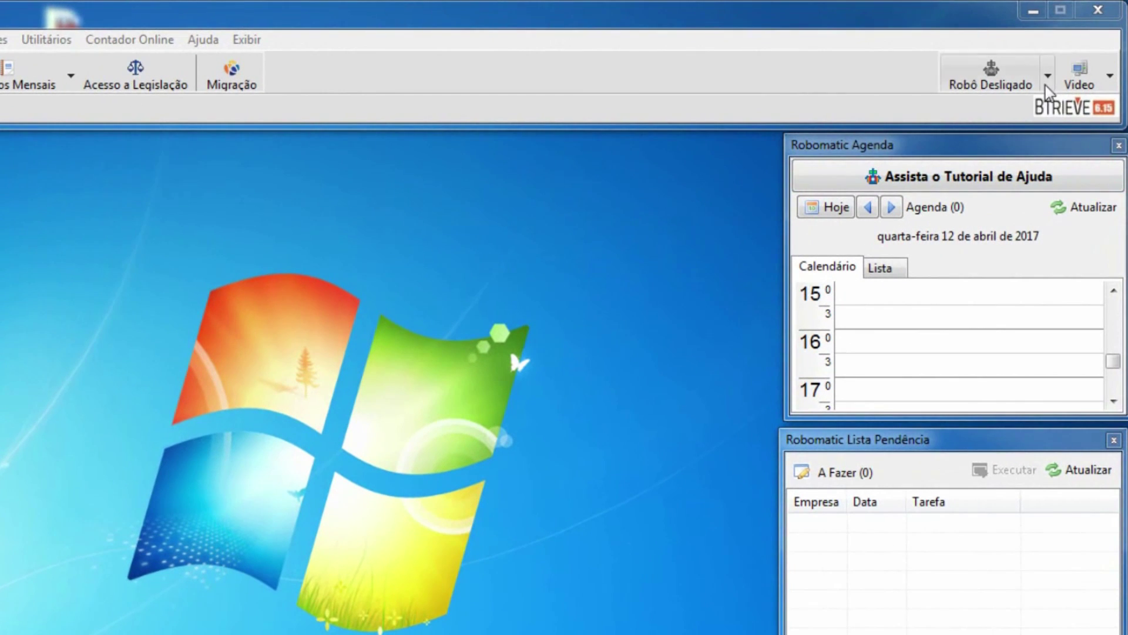
- Create a new scheduled routine with the description "Cálculos + Guias + Relatórios de Folhas de Funcionários - Construção Civil"
click(1071, 52)
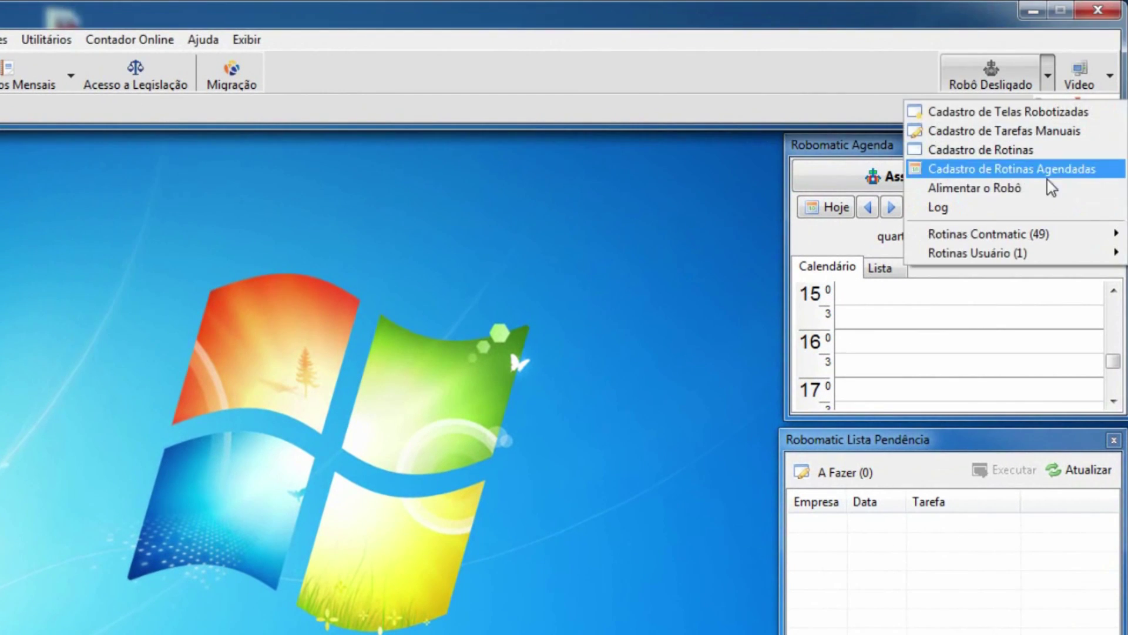
click(1034, 170)
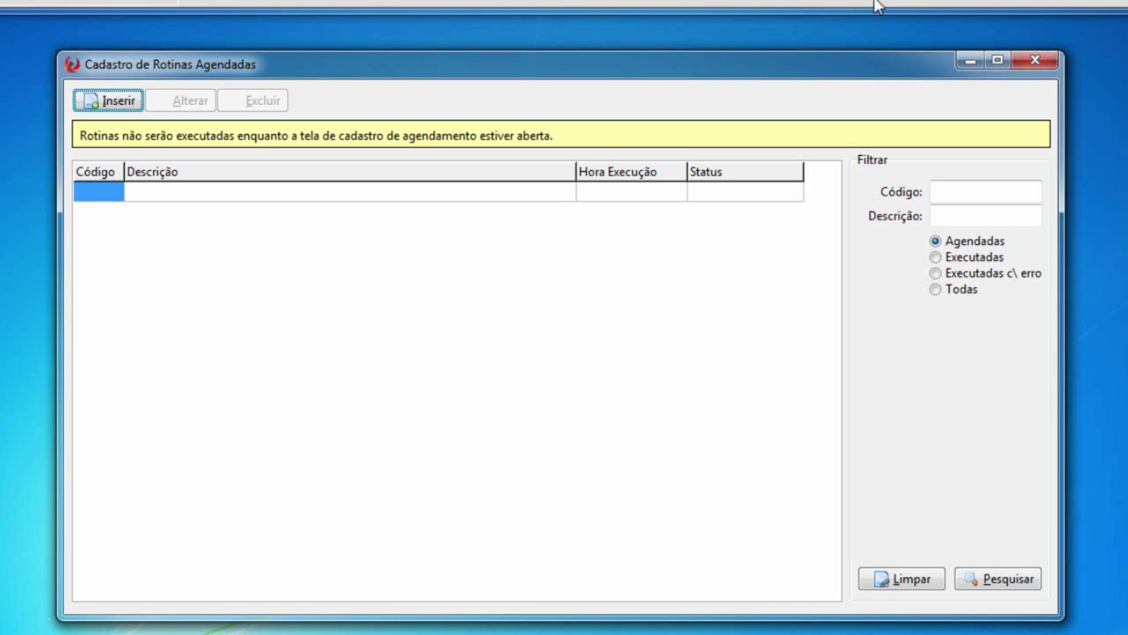
click(115, 106)
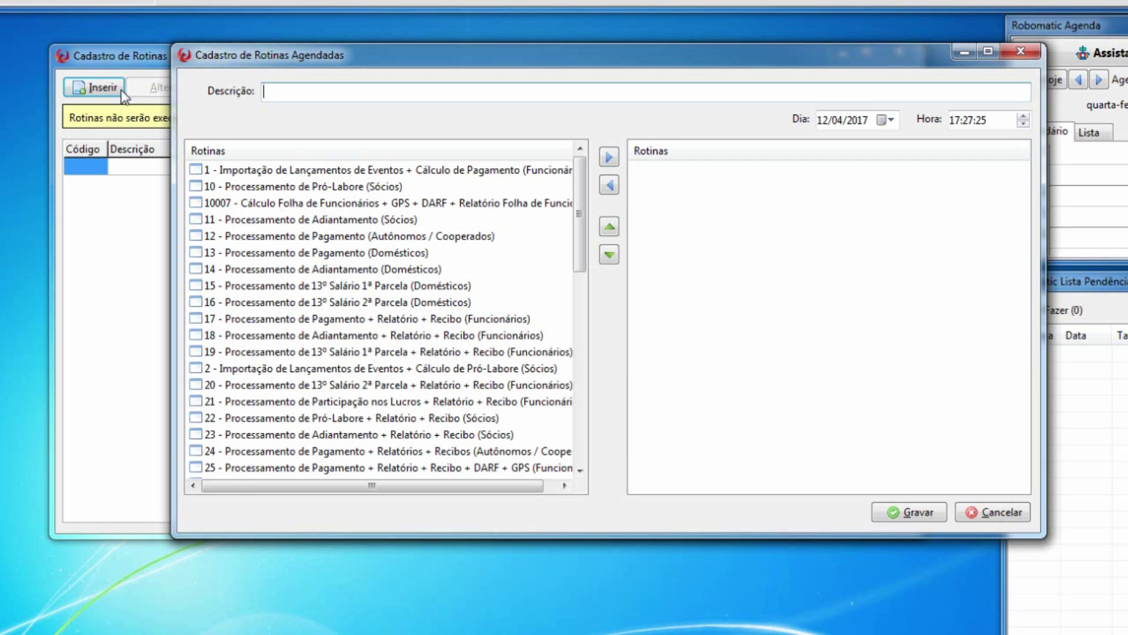
text(Cálculos + Guias + Re)
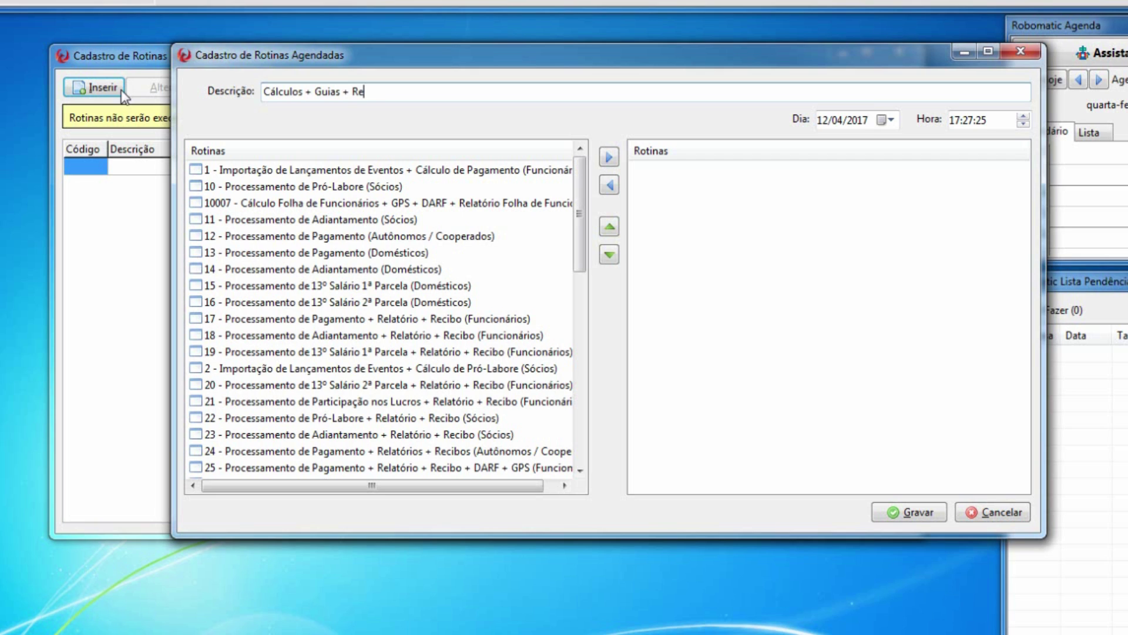
text(latórios de Folhas de )
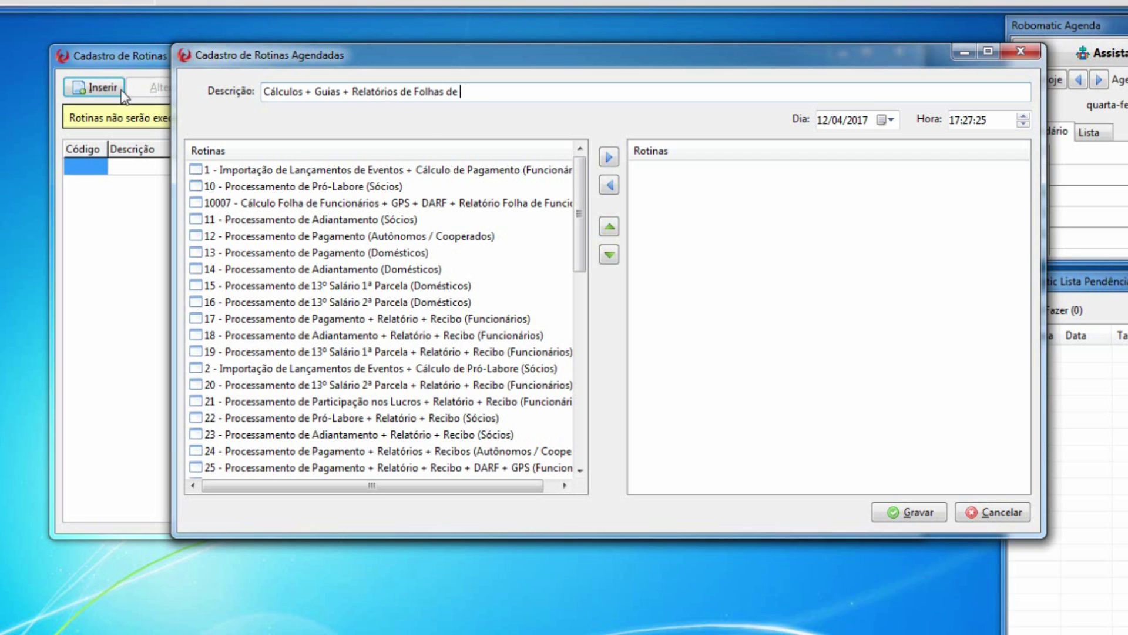
text(Funcionários - Construção Civil)
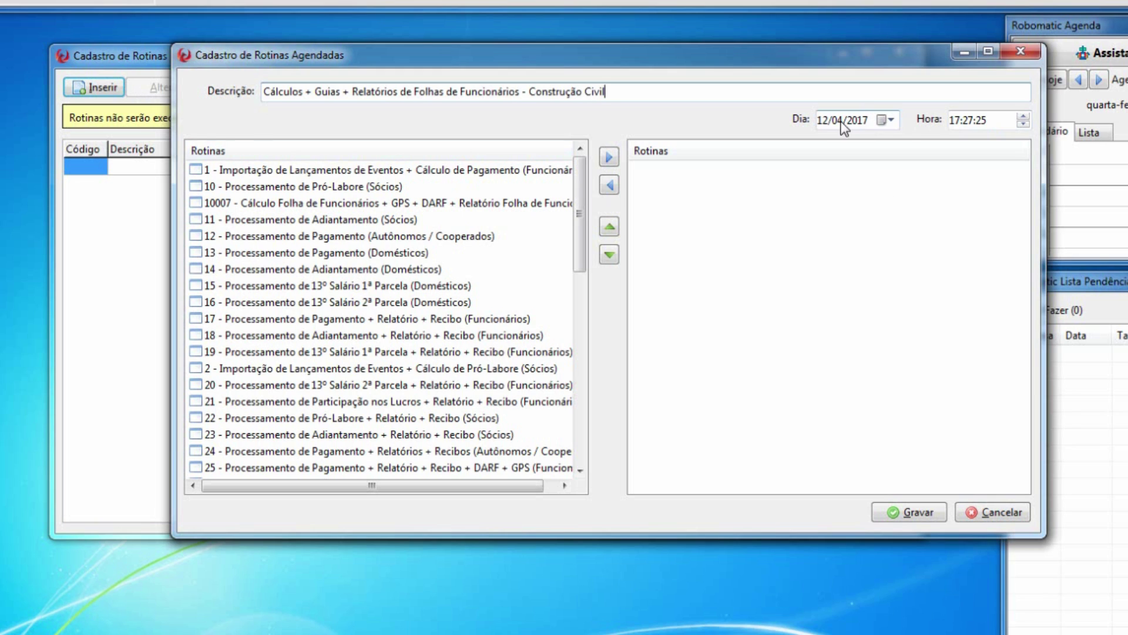
- Set the scheduled routine's execution date to 13/04/2017 and its time to 08:00:00
click(823, 121)
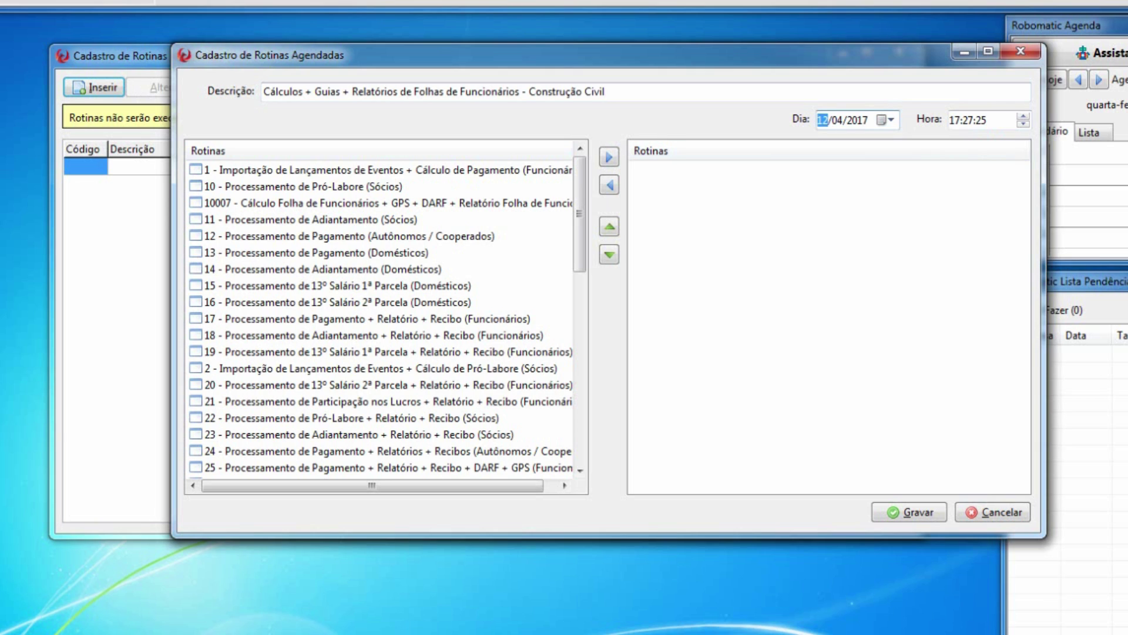
text(13)
click(956, 122)
text(08:00:00)
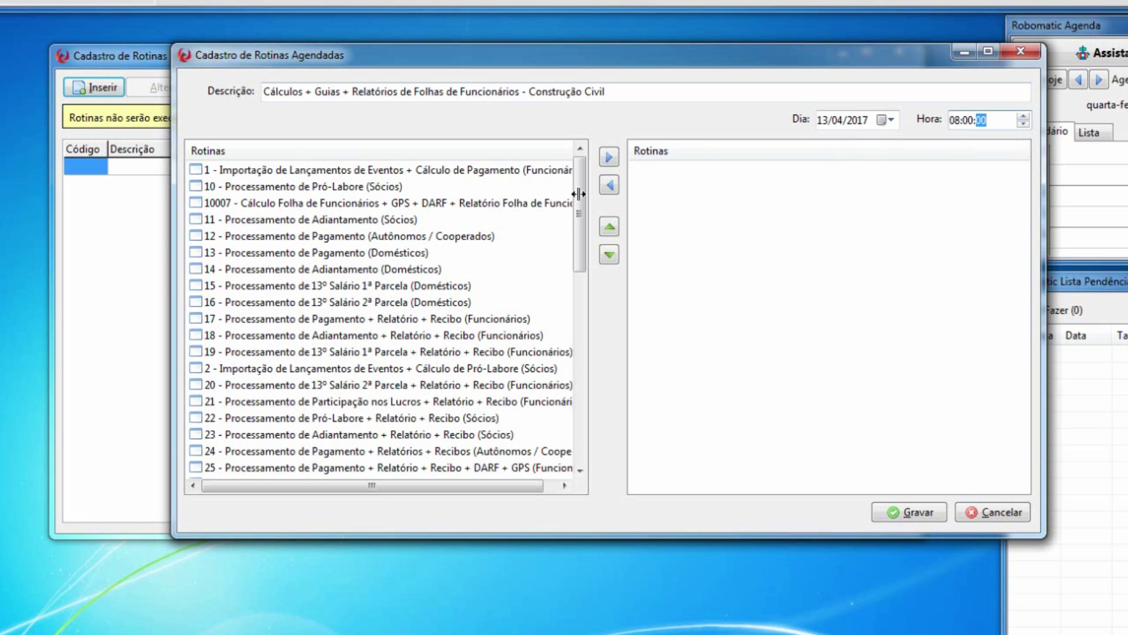
- Add routine 10007 "Cálculo Folha de Funcionários + GPS + DARF + Relatório Folha de Funcionários" to the schedule, save it, and reopen the record to review it
click(317, 205)
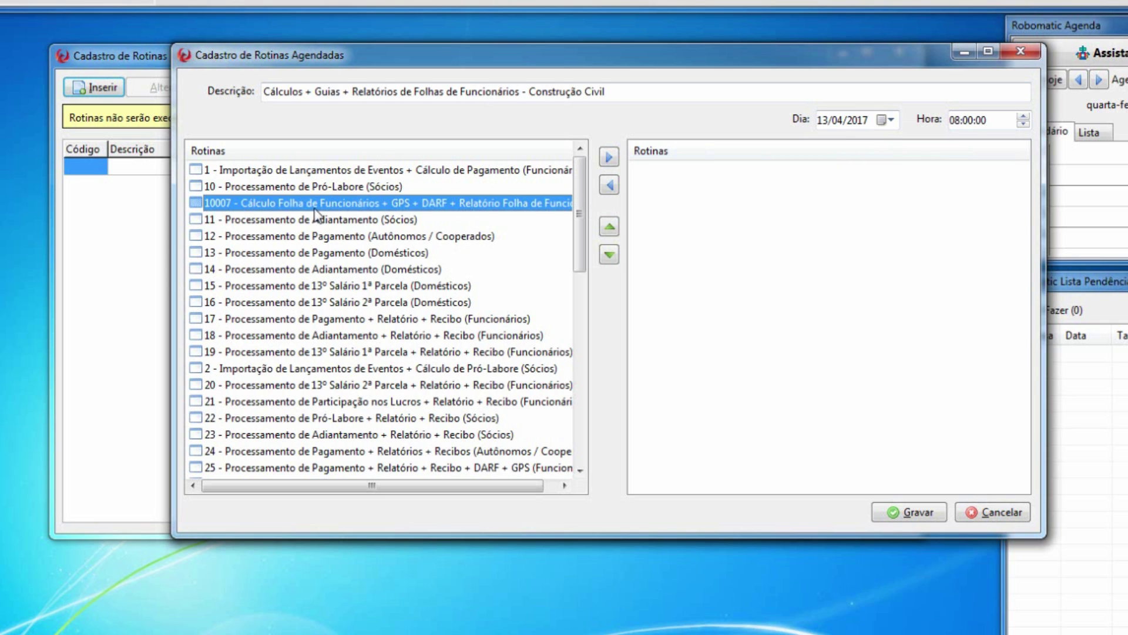
click(609, 157)
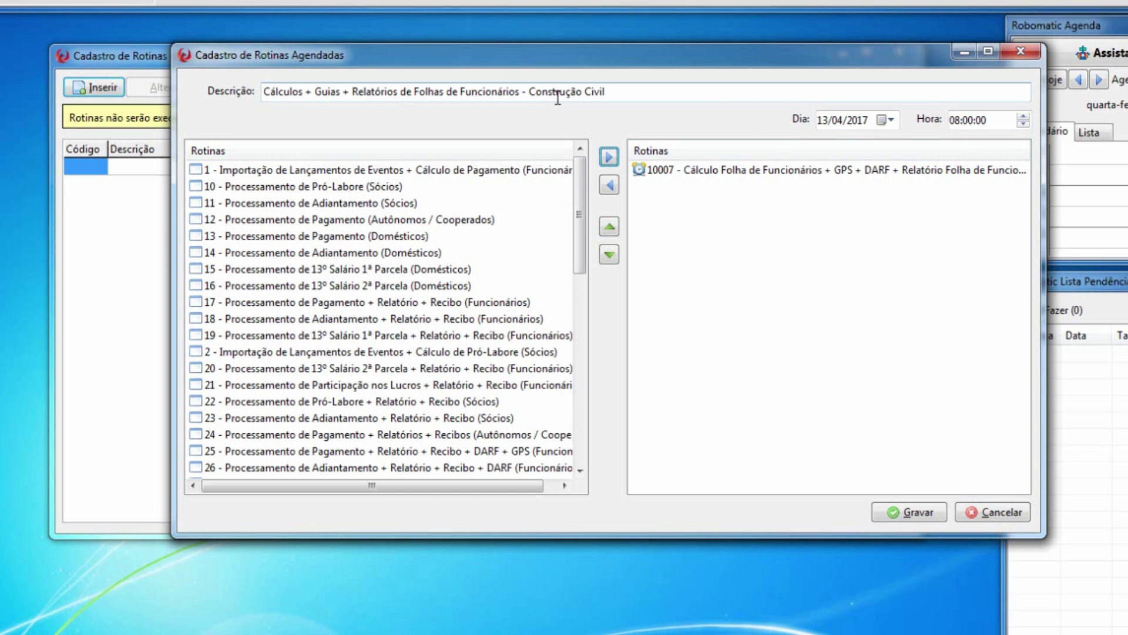
click(932, 513)
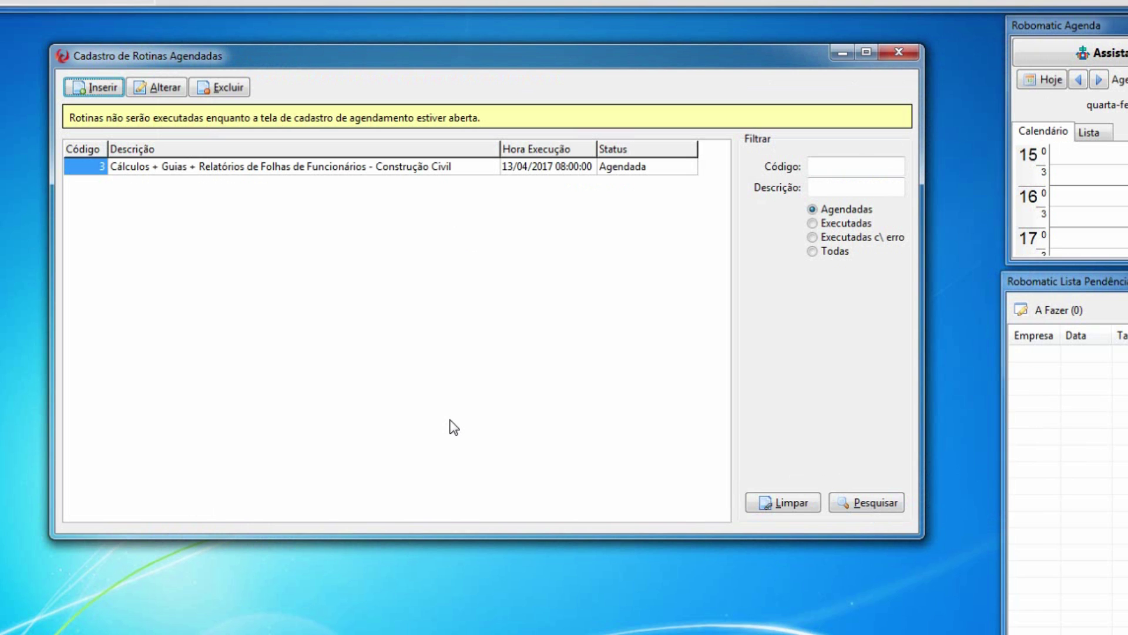
double_click(288, 168)
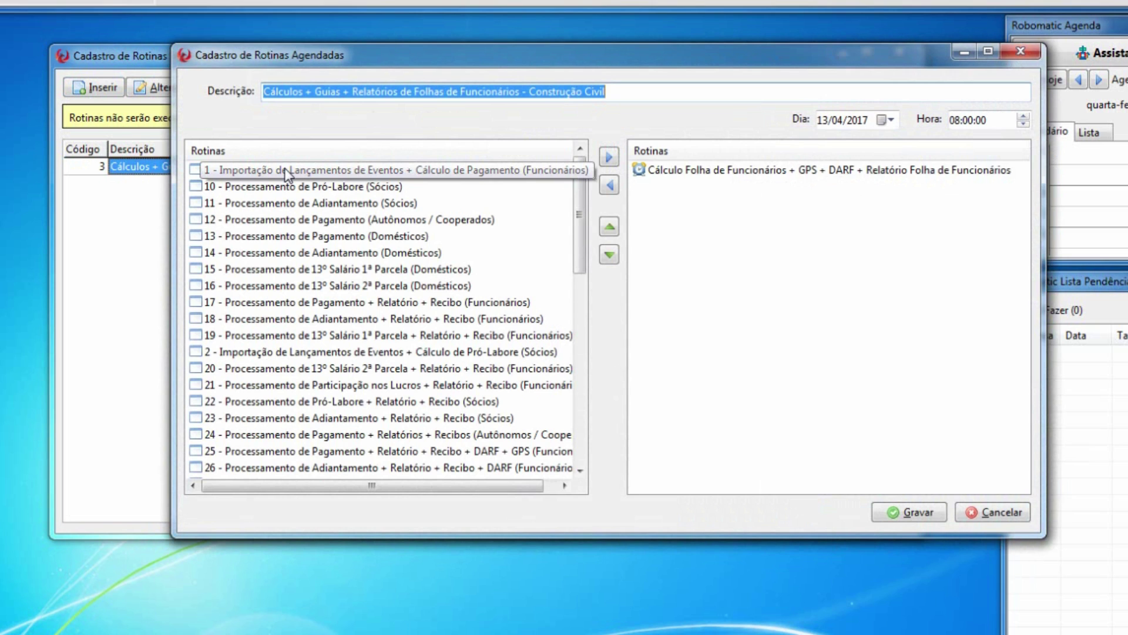
click(912, 512)
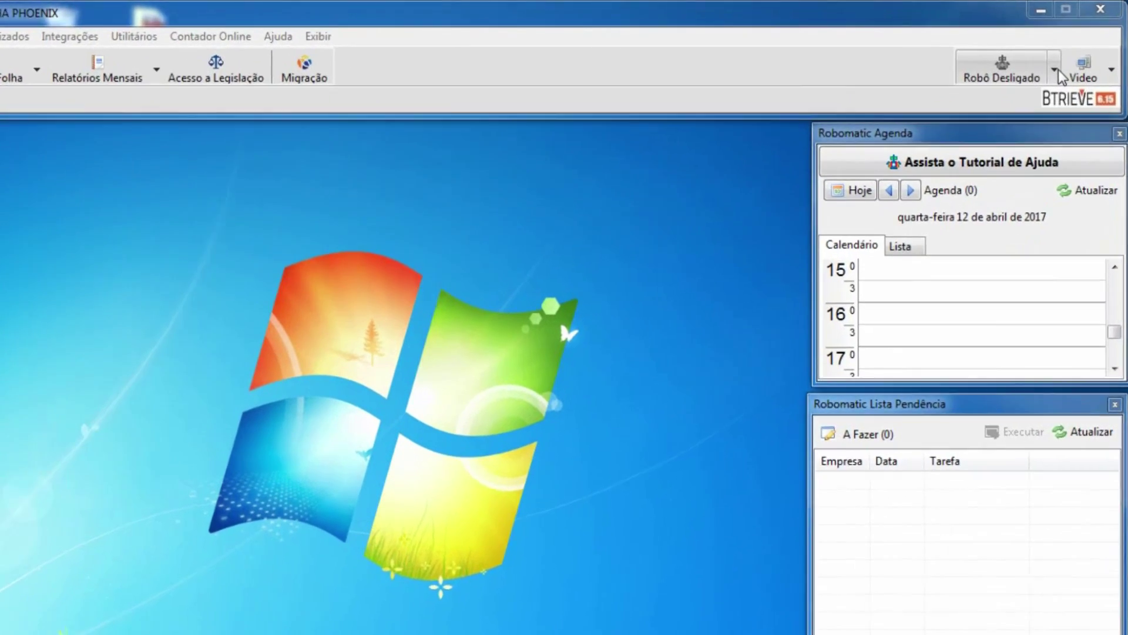
- Feed the robot by selecting all three 004.ORIGEM import files in C:\Arquivos Importação, checking their identification data and copying them
click(1055, 70)
click(1037, 175)
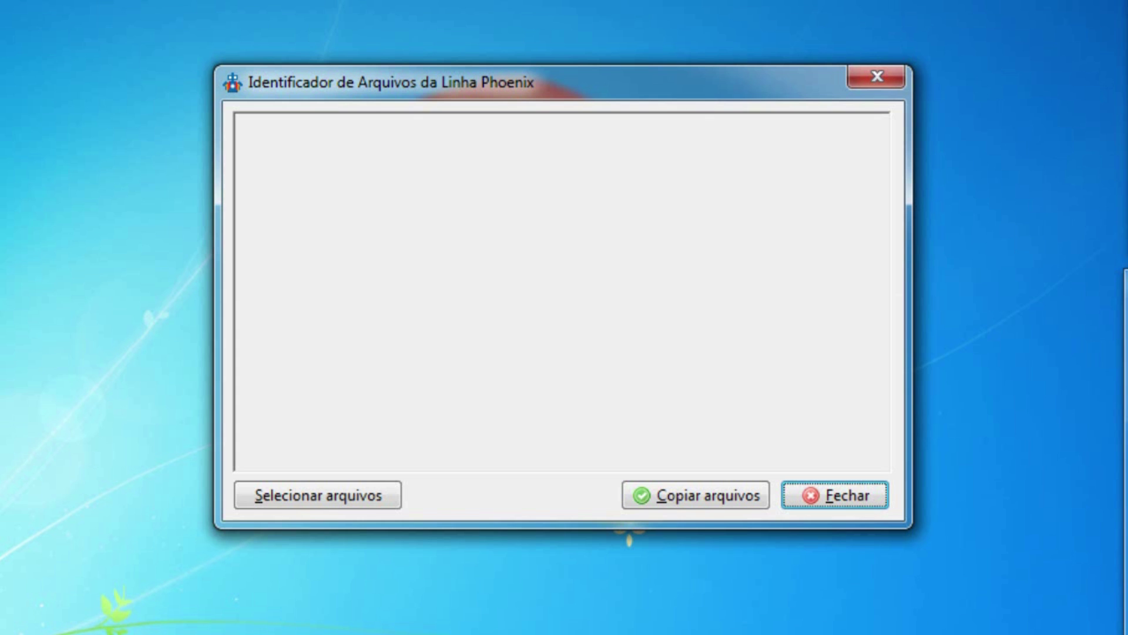
click(361, 490)
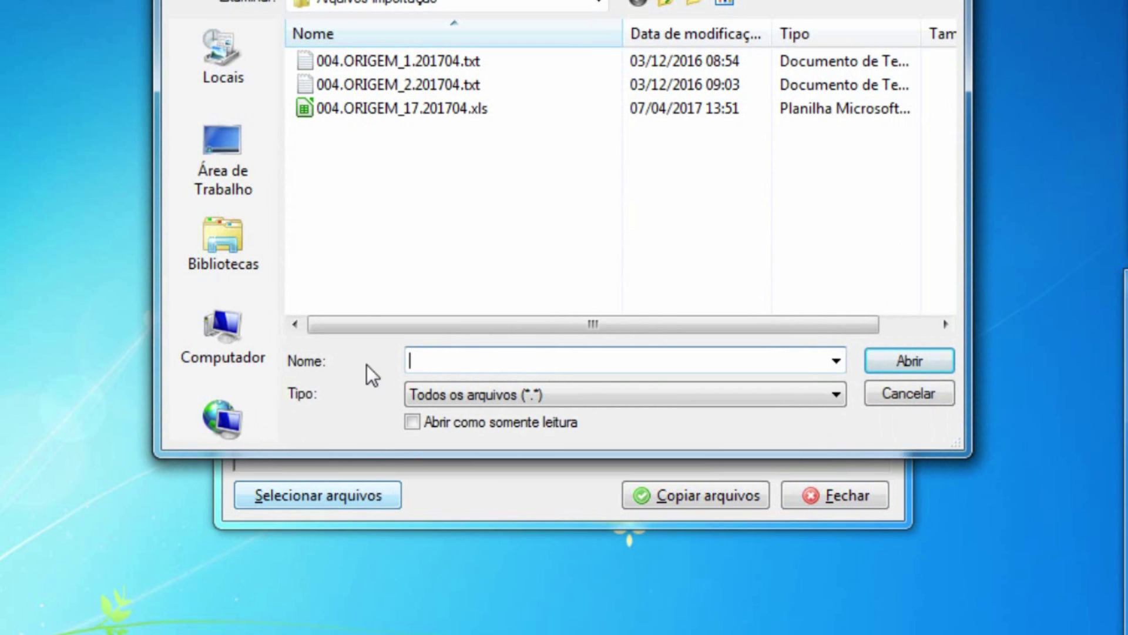
click(224, 343)
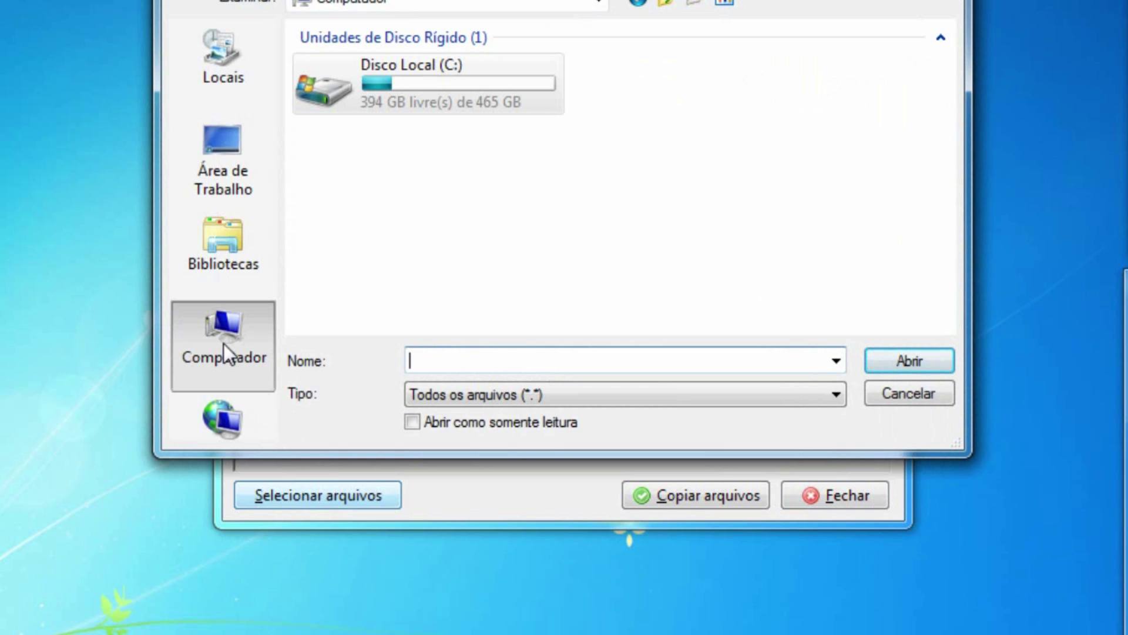
double_click(385, 101)
double_click(378, 184)
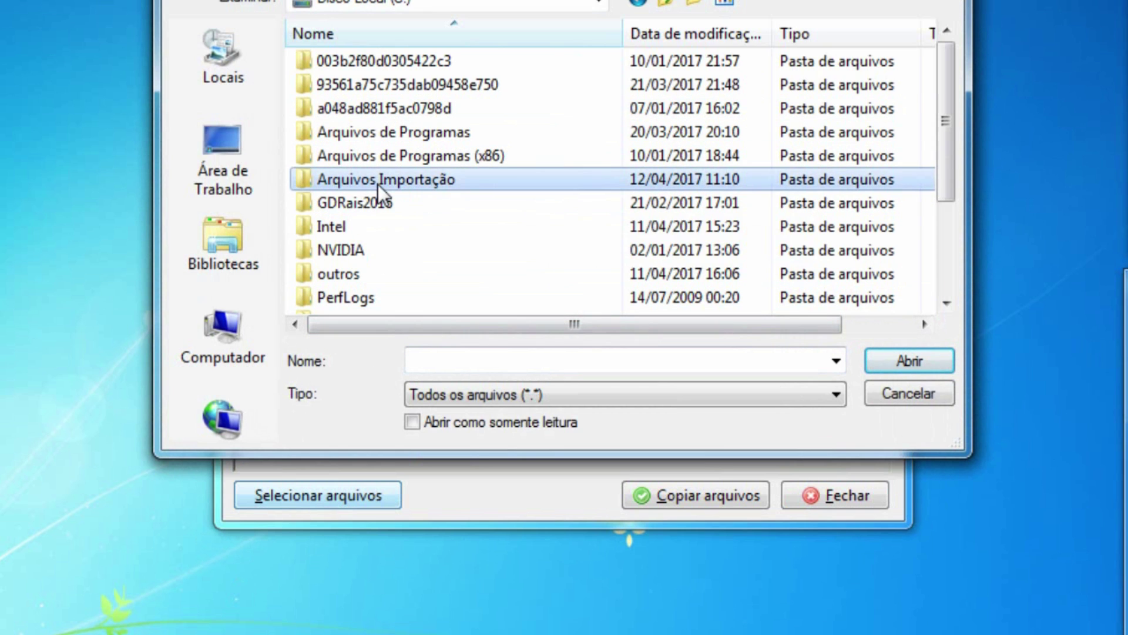
key(ctrl+a)
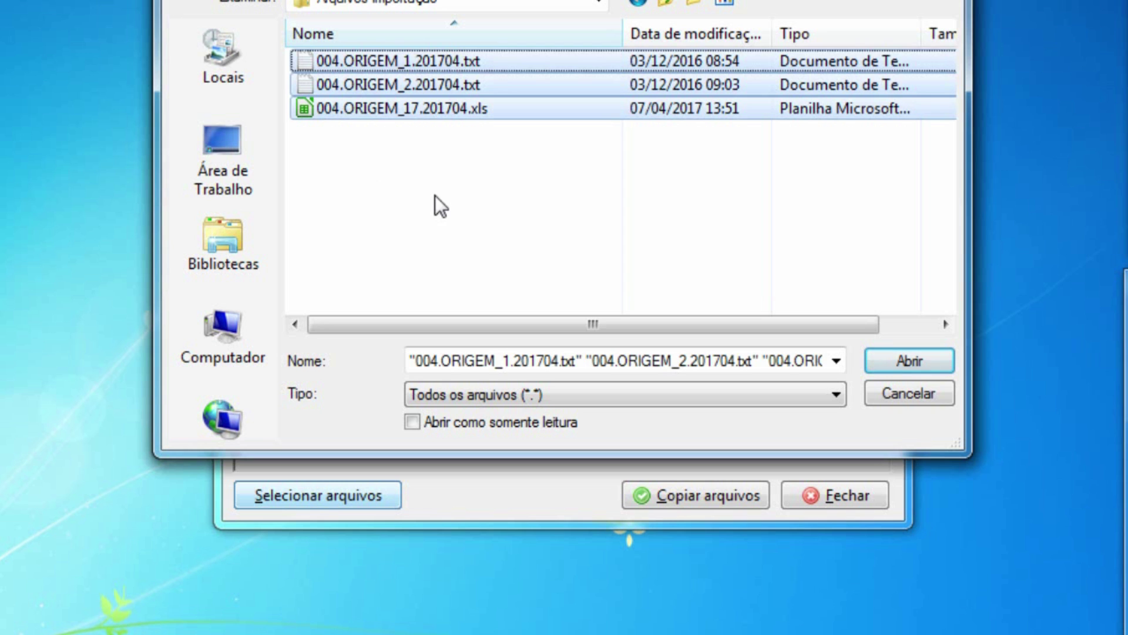
click(928, 354)
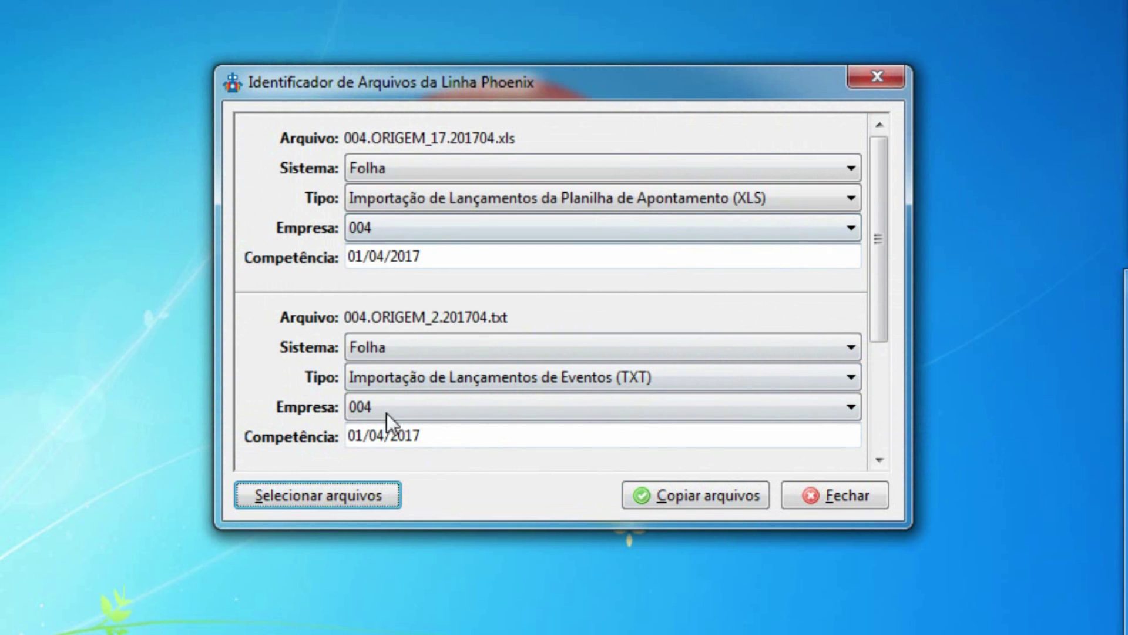
drag(873, 295, 874, 418)
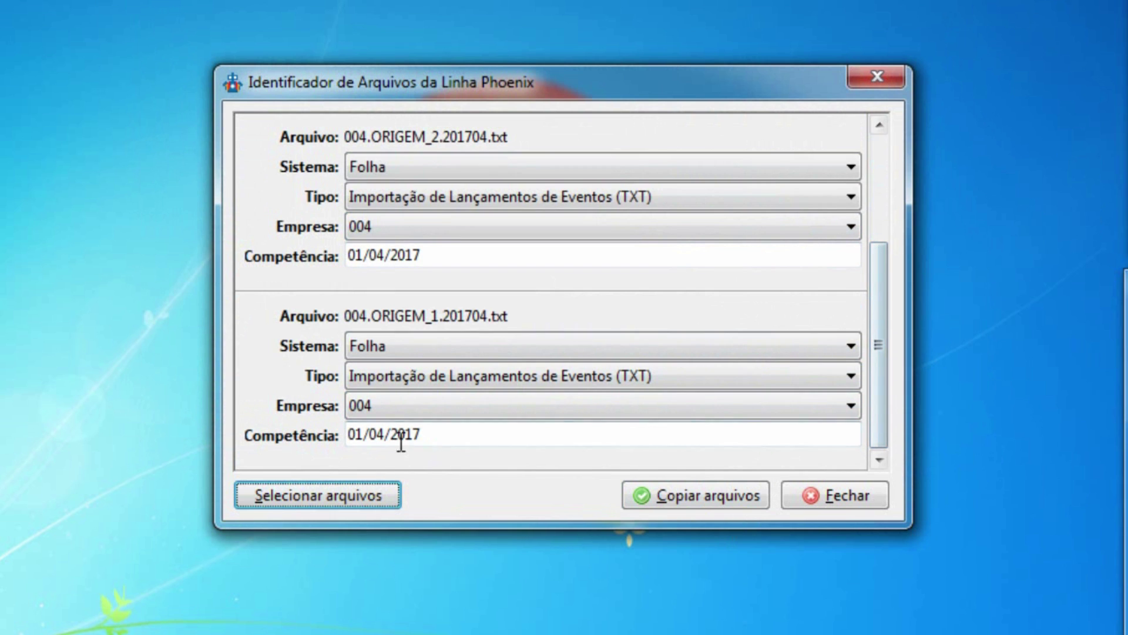
click(667, 496)
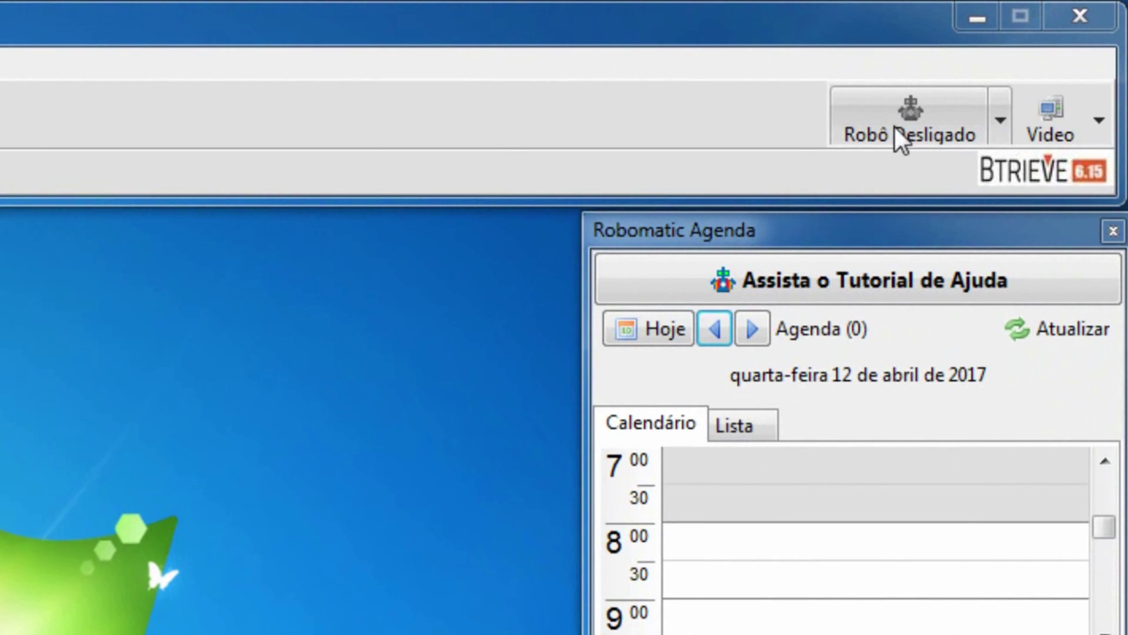
- Turn the robot on and select the 08:00 routine in the agenda's list view for 13 de abril de 2017
click(892, 101)
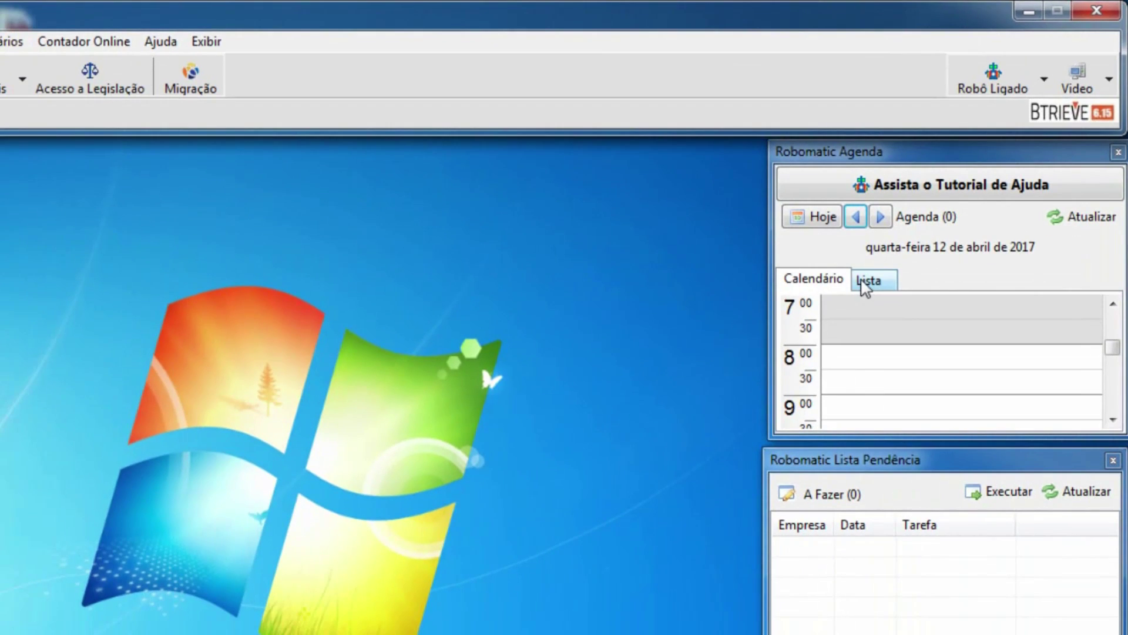
click(732, 424)
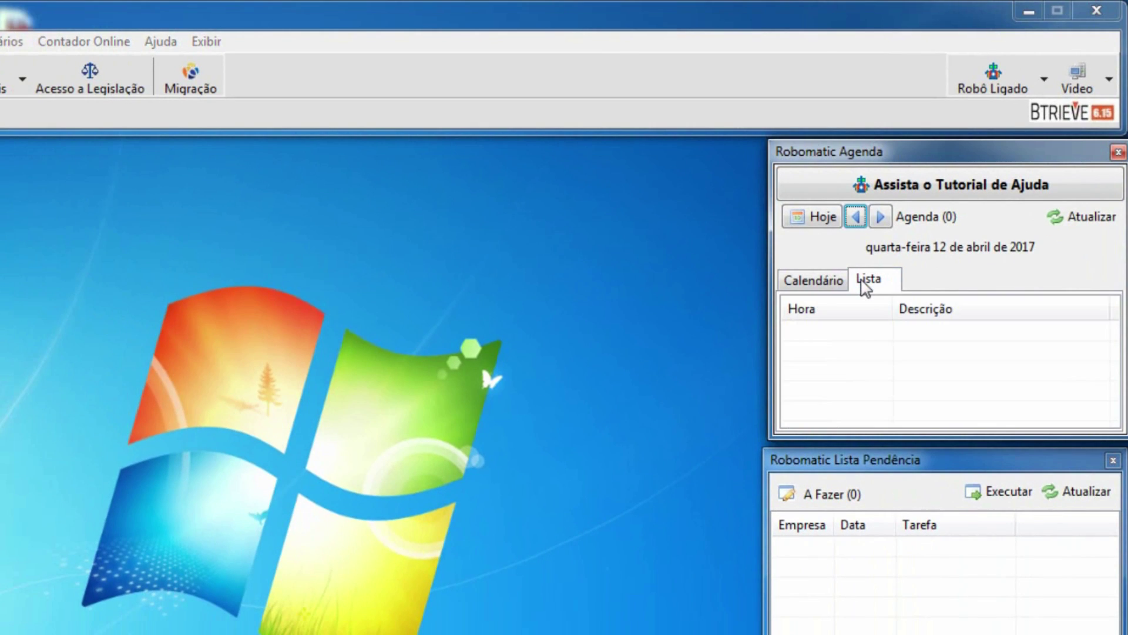
click(887, 221)
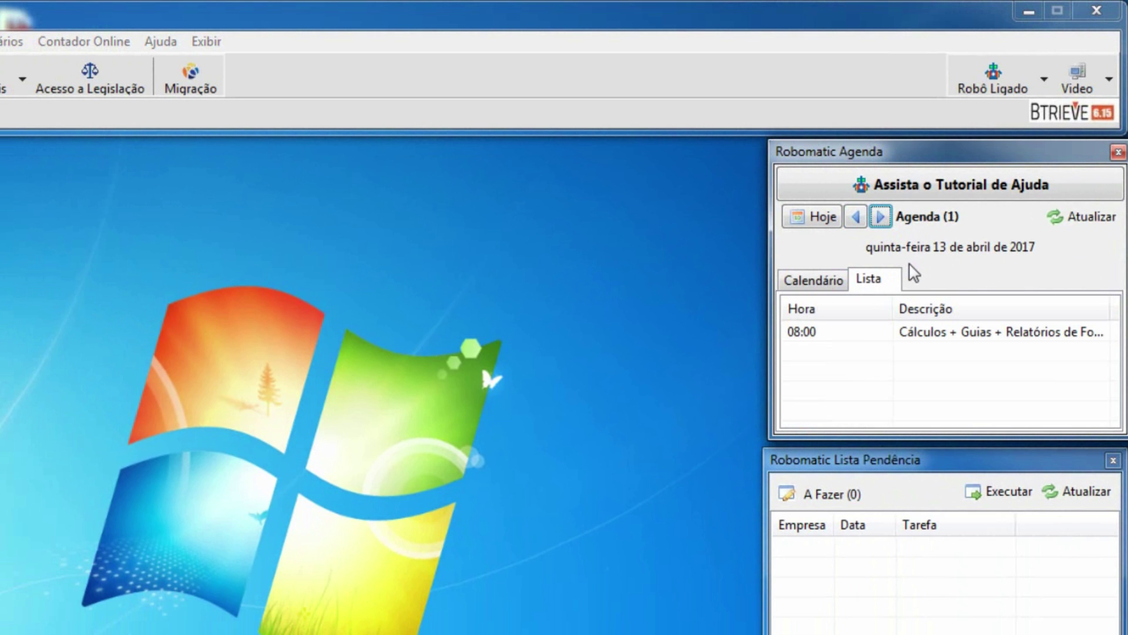
click(796, 333)
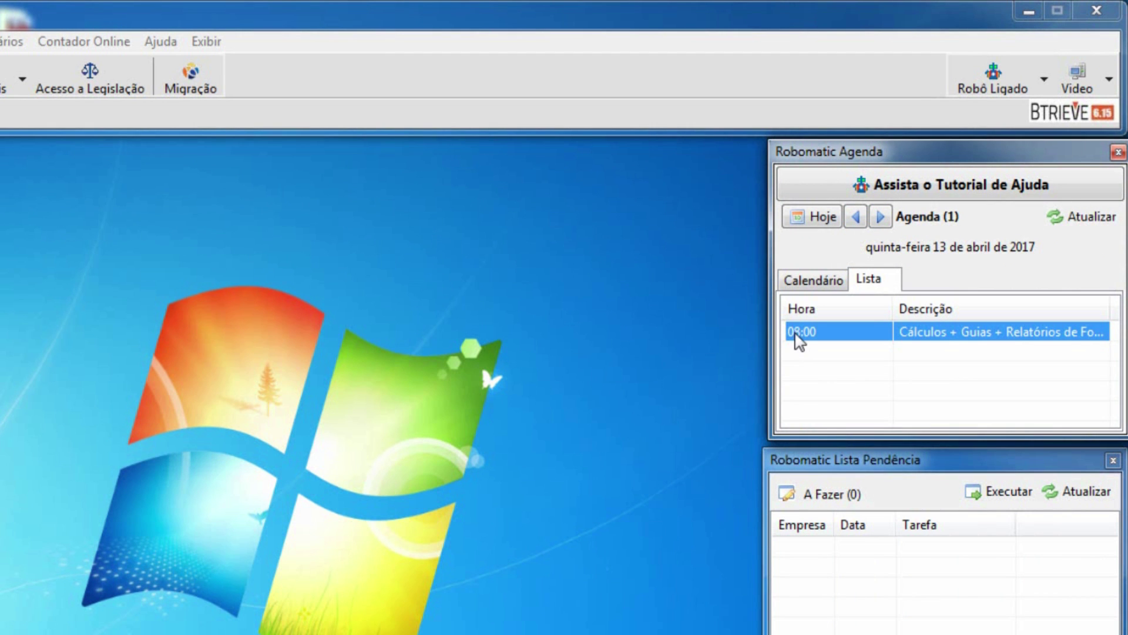
- Run Contmatic routine 45, "Processo Completo: Importação Eventos + Cálculo Folha + DARF + GPS + Relatório + Recibo + SEFIP (Func. / Sóc.)", manually
click(1044, 79)
click(940, 218)
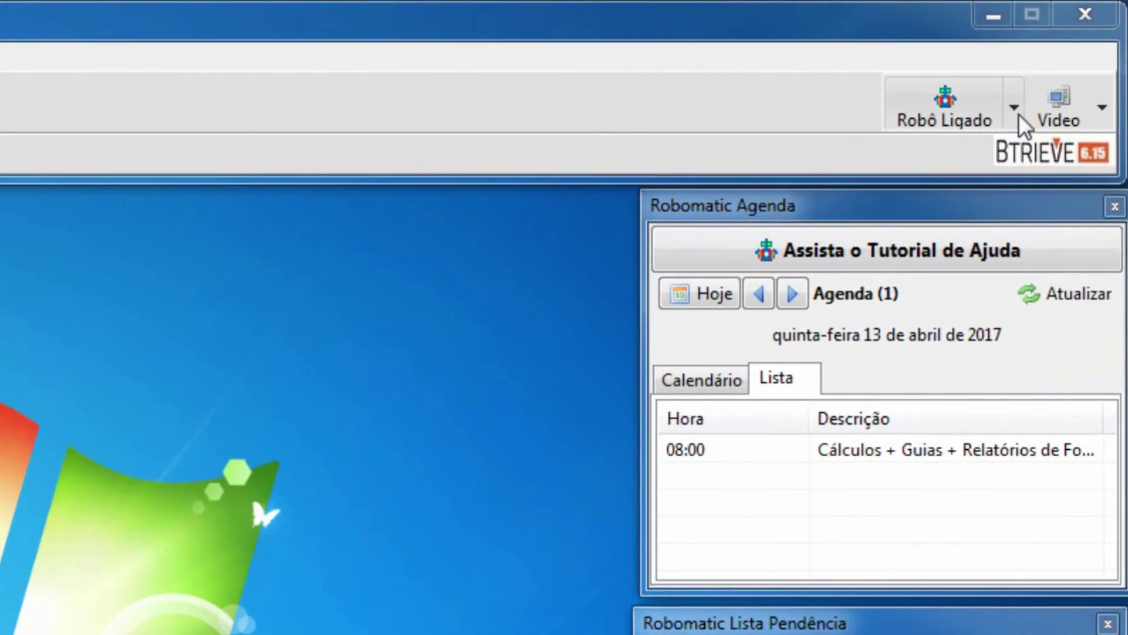
click(1072, 54)
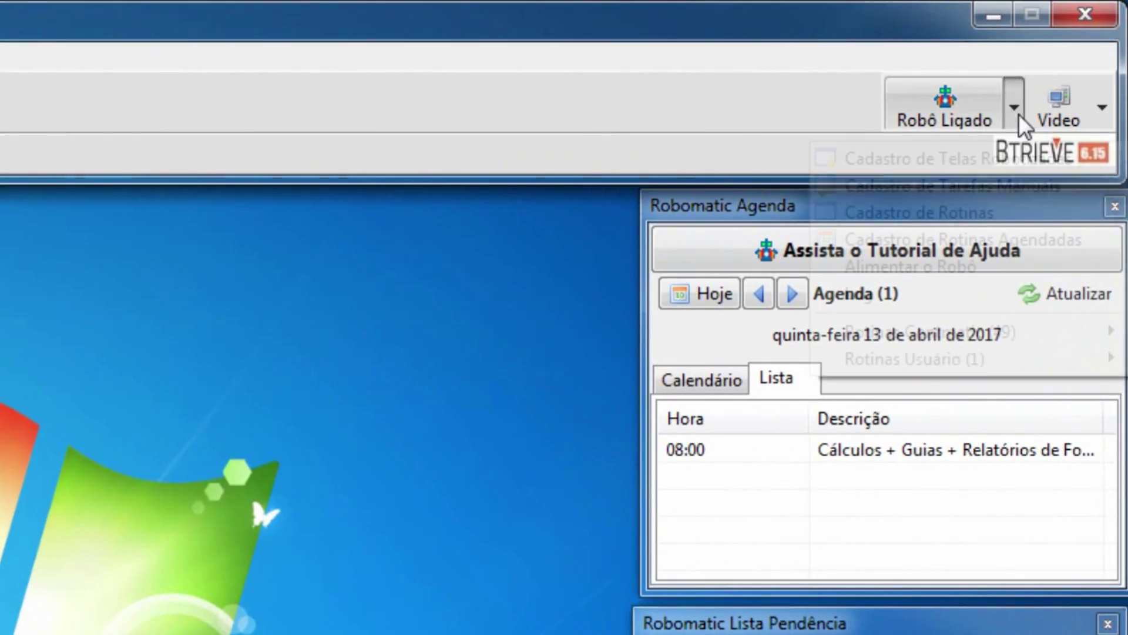
mouse_move(989, 332)
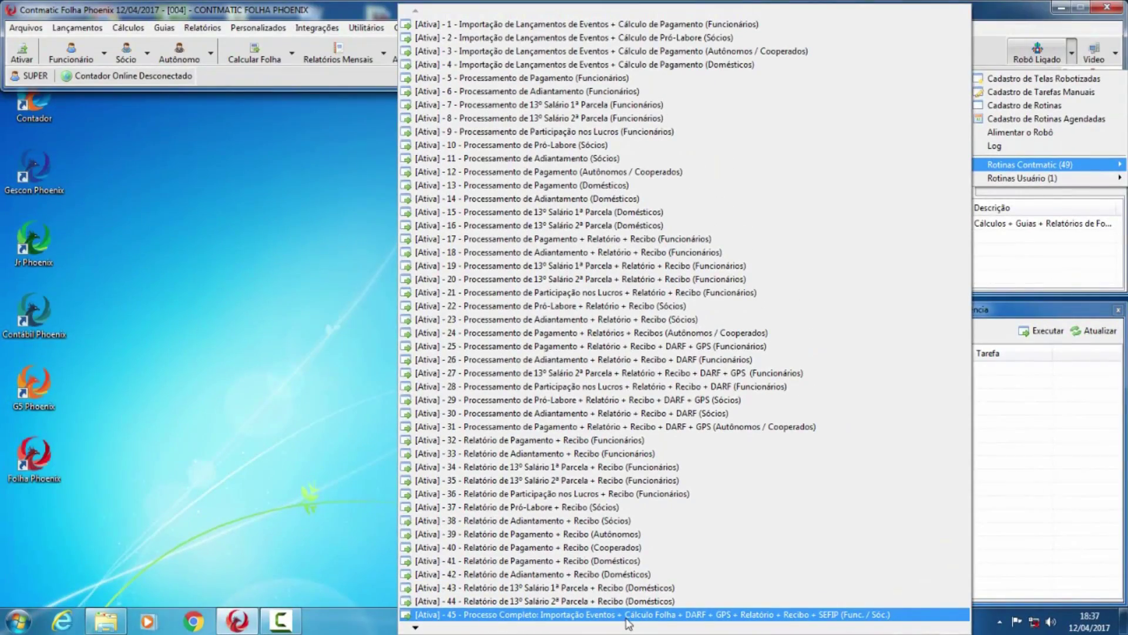
click(627, 615)
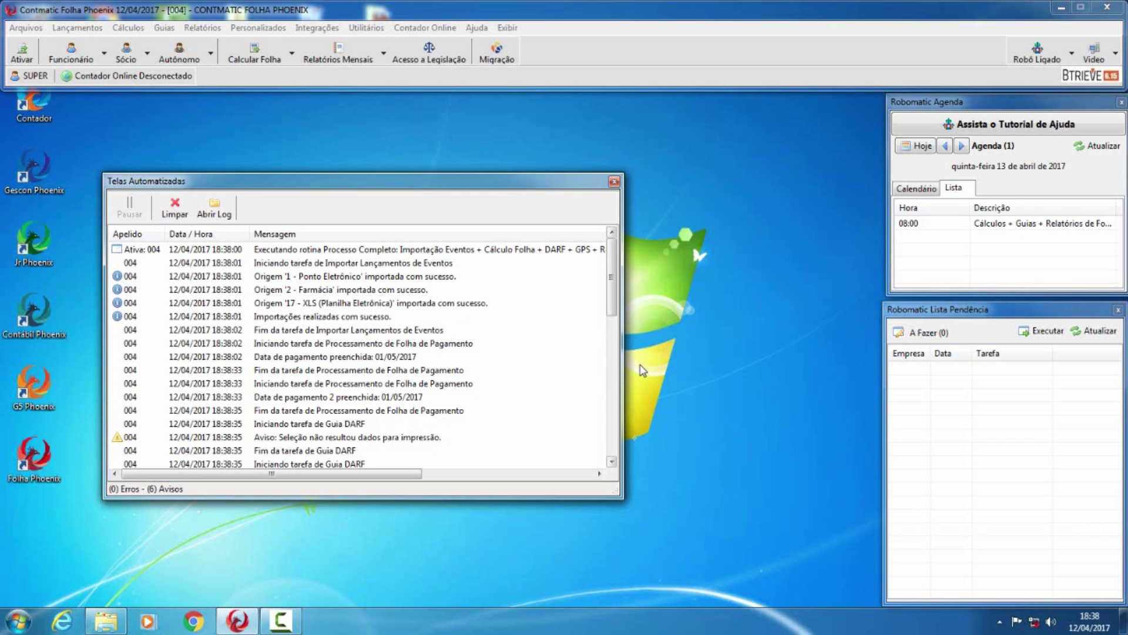
- Widen the Telas Automatizadas log, view the generated "Darf Pis 8301 Periodo 20170412.pdf" from its entry, and close the PDF
drag(623, 374, 833, 372)
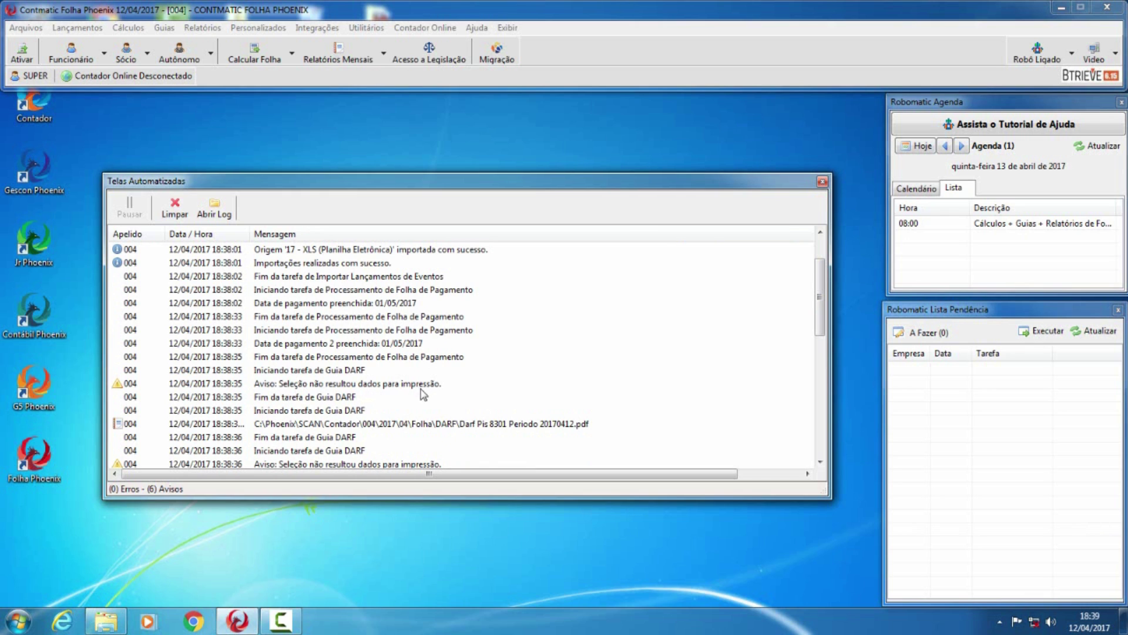
drag(824, 288, 819, 297)
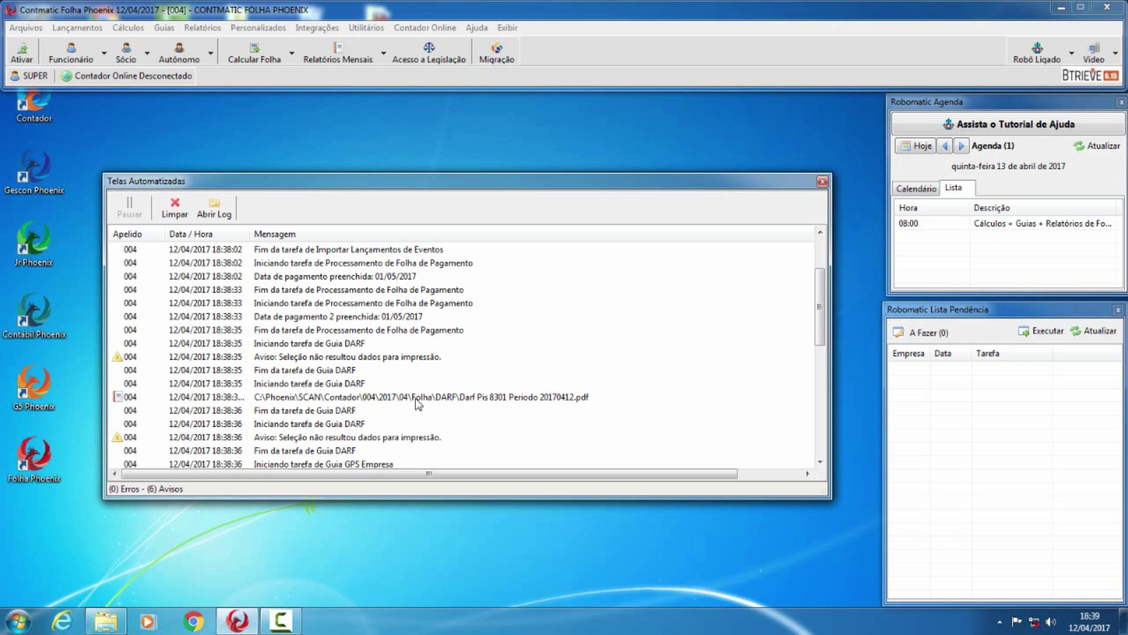
double_click(119, 397)
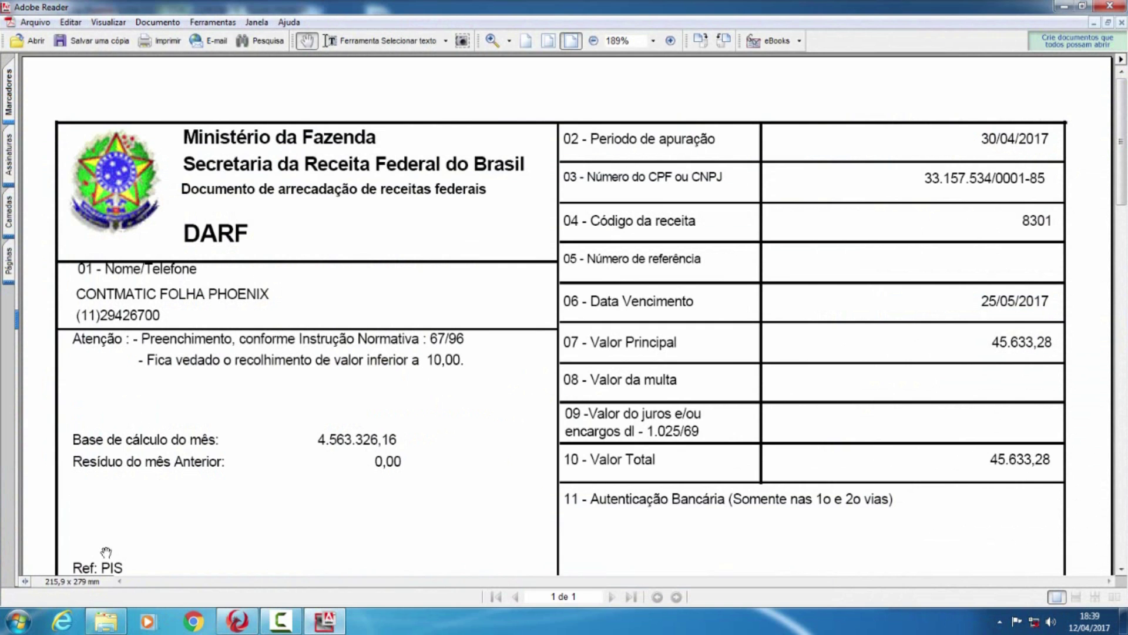
click(1104, 8)
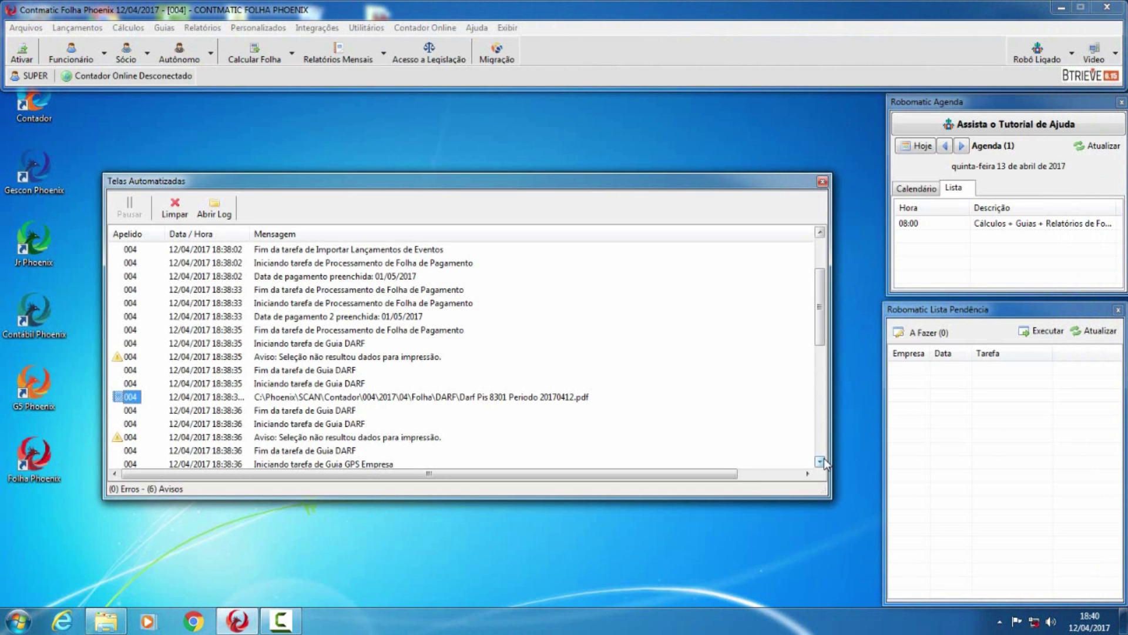
- View the generated "GPS 2100 Pagto 201704.pdf" from its log entry and close the PDF
click(820, 461)
click(820, 461)
click(820, 462)
click(819, 462)
click(820, 462)
click(820, 462)
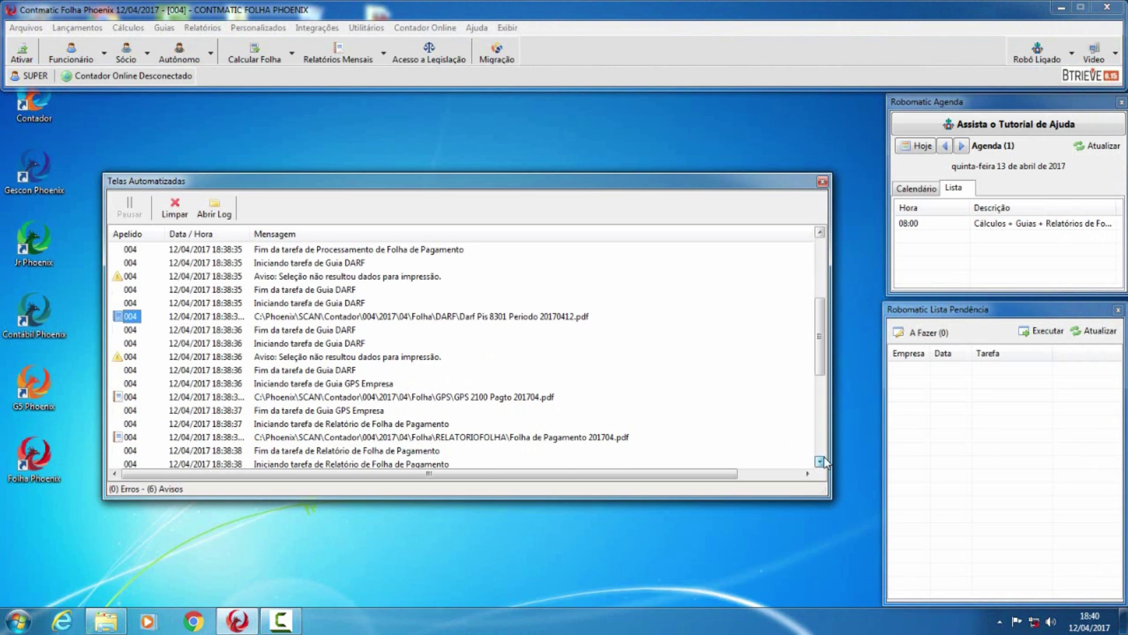
click(820, 461)
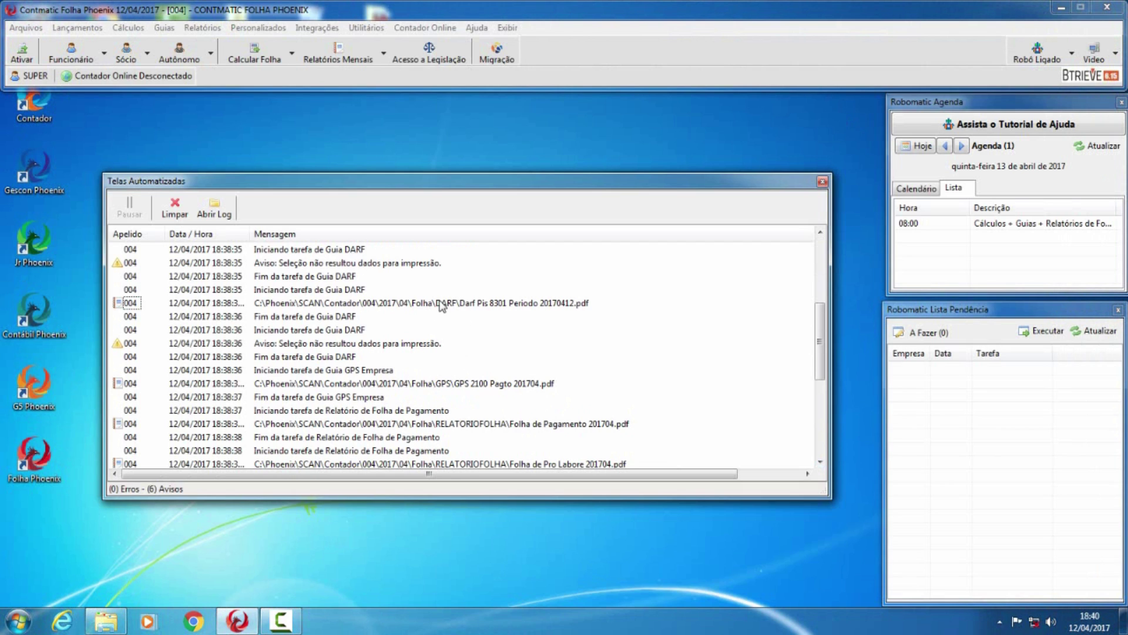
double_click(121, 384)
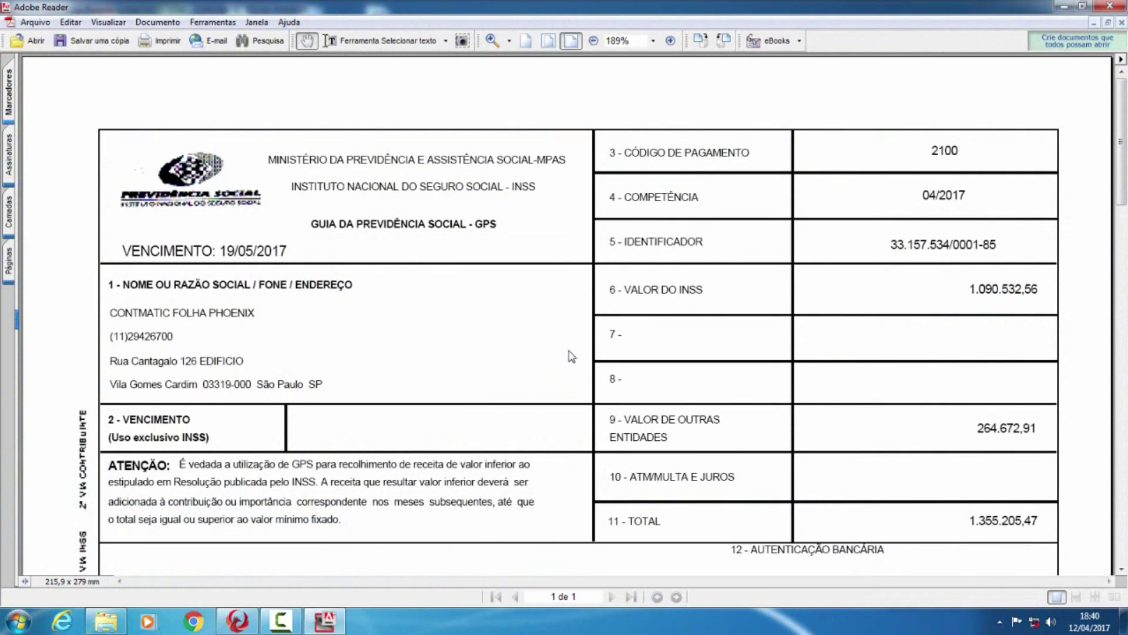
click(1109, 6)
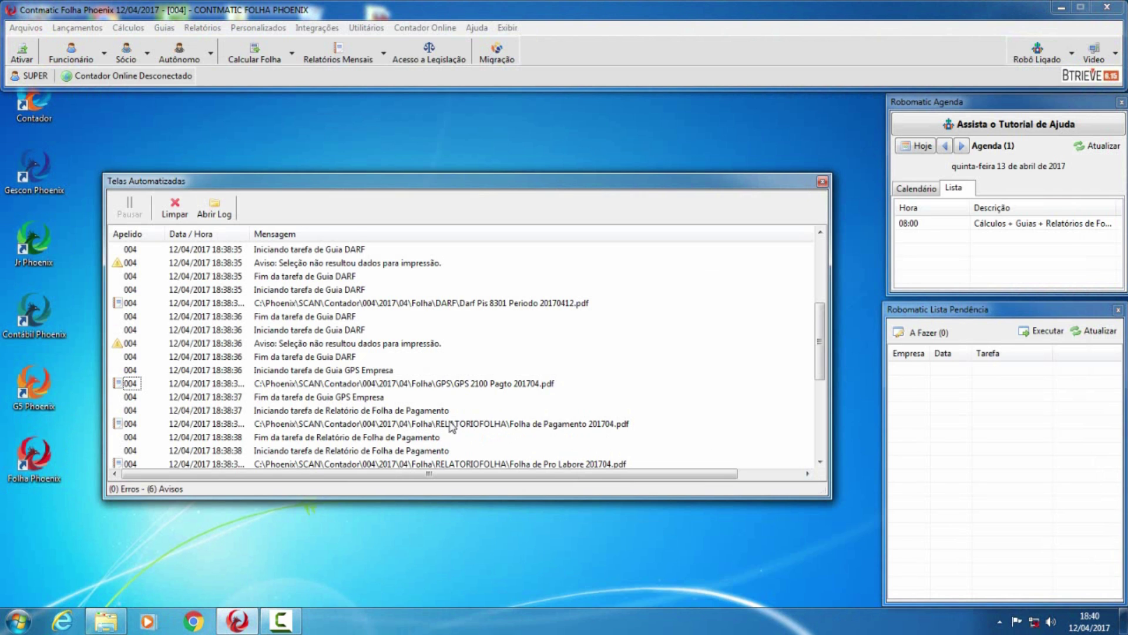
- Review the "Folha de Pagamento 201704.pdf" and "Folha de Pro Labore 201704.pdf" reports from the log, closing each one
double_click(124, 424)
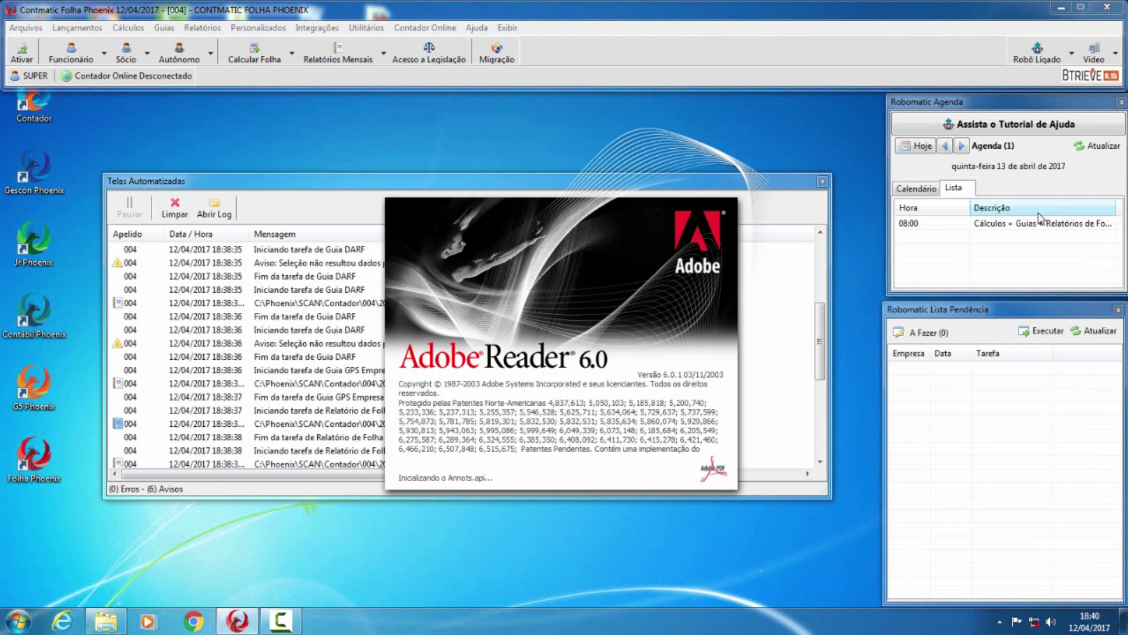
scroll(800, 282, down, 3)
scroll(800, 282, down, 4)
scroll(799, 282, up, 7)
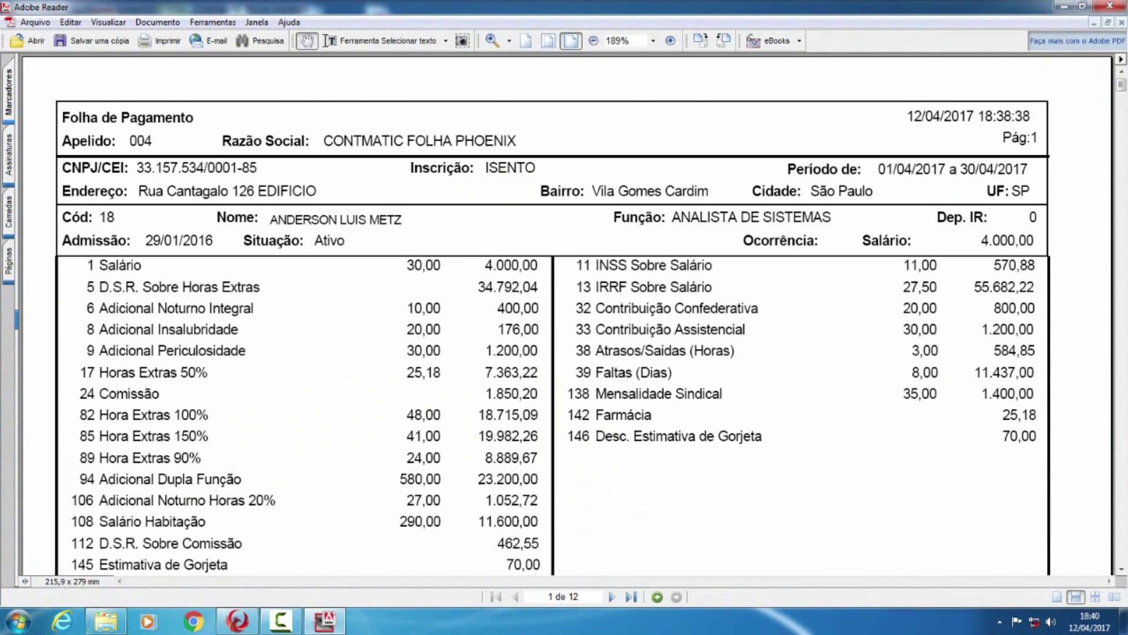
click(1109, 6)
click(821, 462)
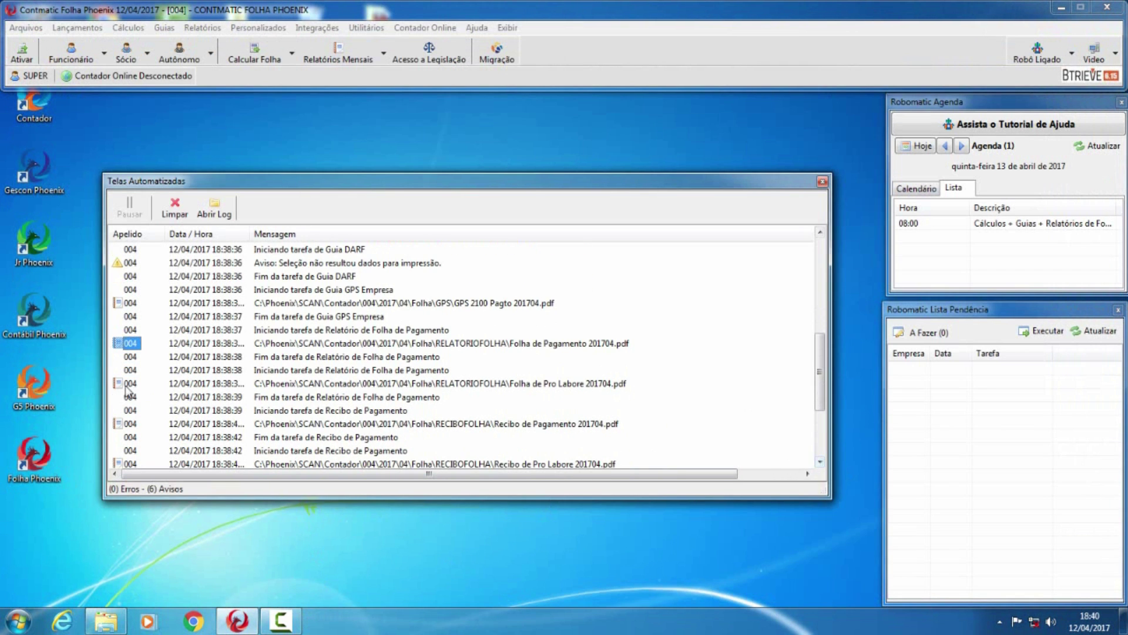
double_click(128, 385)
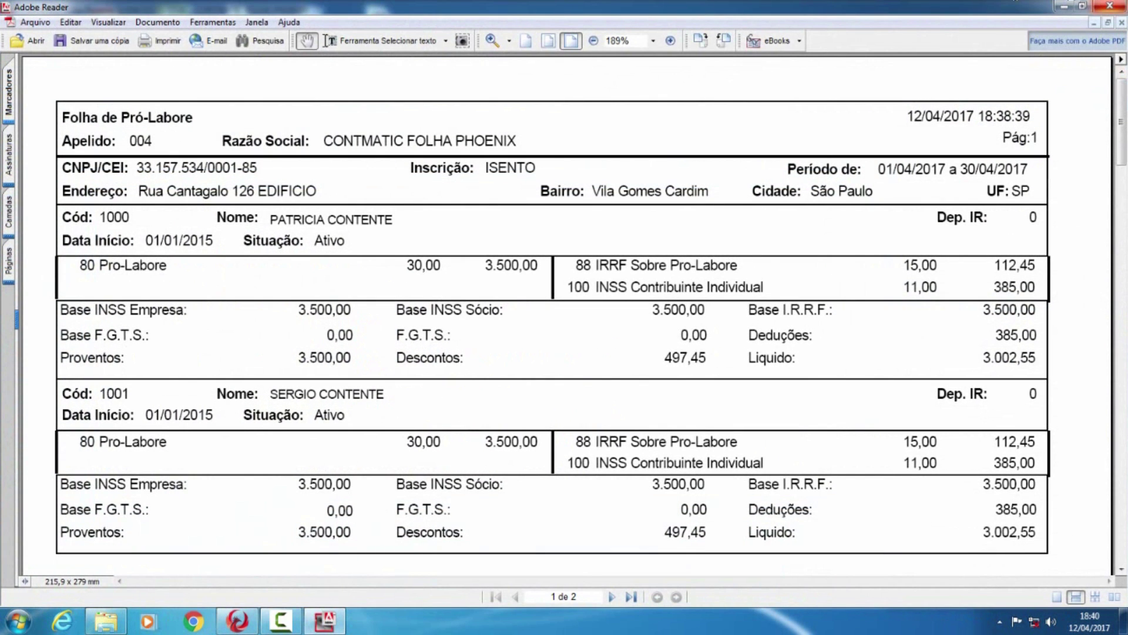
click(1110, 7)
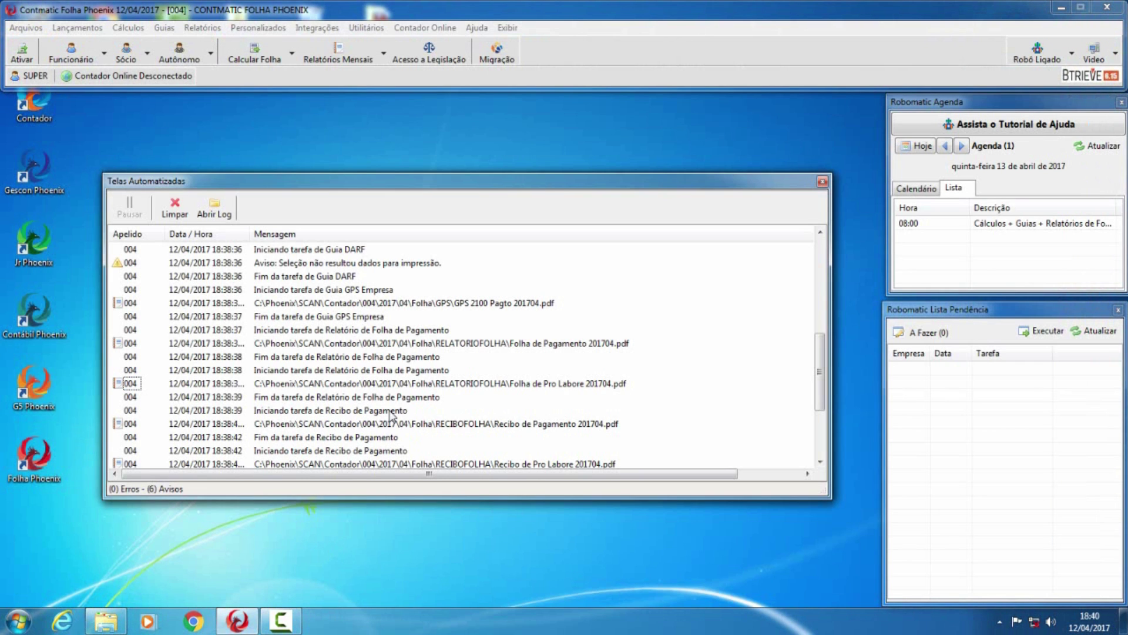
- Review the "Recibo de Pagamento 201704.pdf" and "Recibo de Pro Labore 201704.pdf" receipts from the log, closing each one
double_click(124, 423)
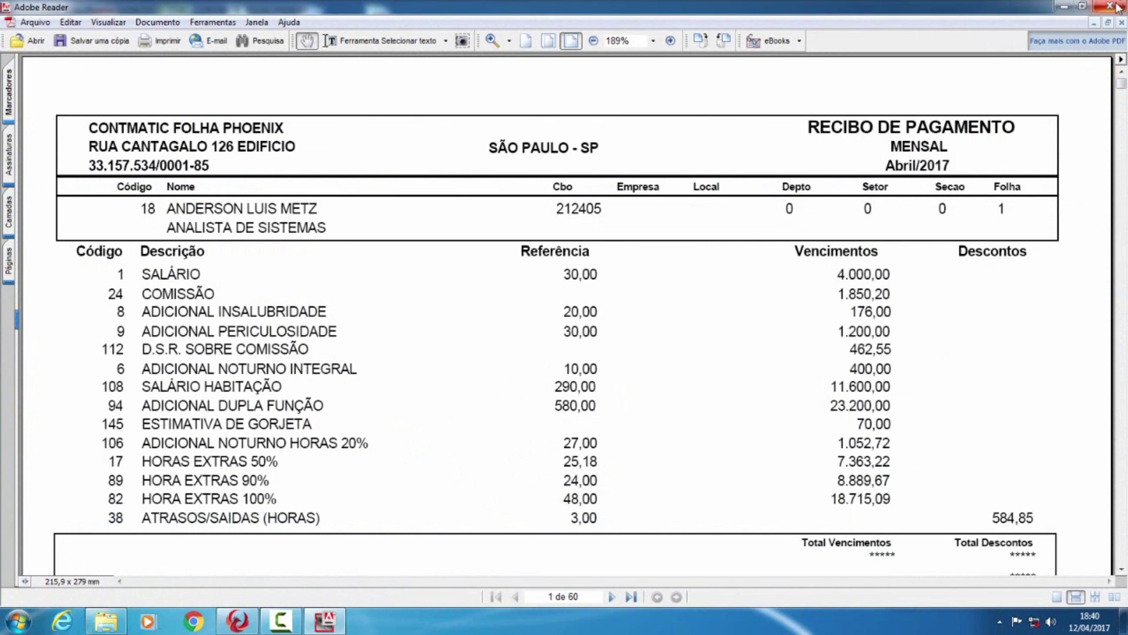
scroll(1015, 209, down, 3)
scroll(1015, 210, down, 15)
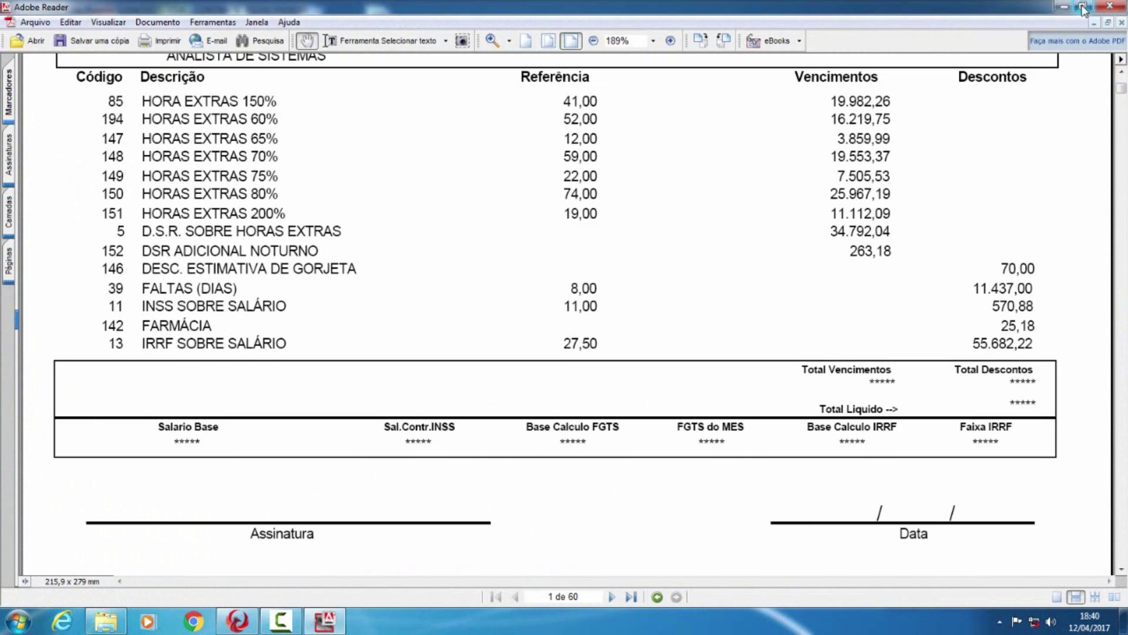
click(1106, 9)
click(117, 464)
double_click(117, 465)
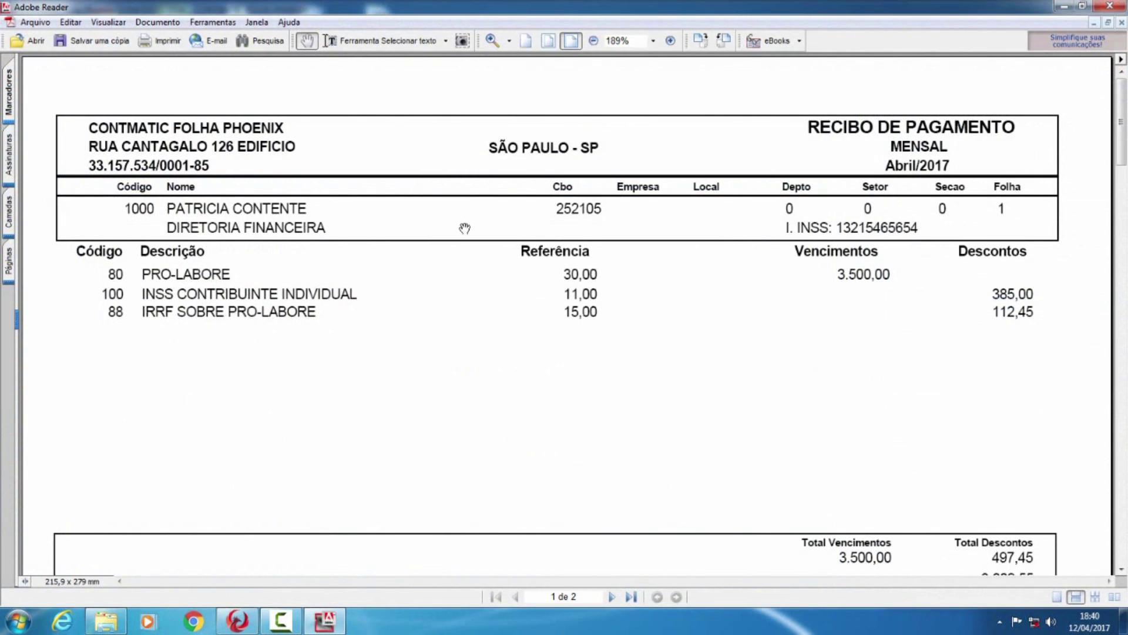
scroll(254, 266, down, 10)
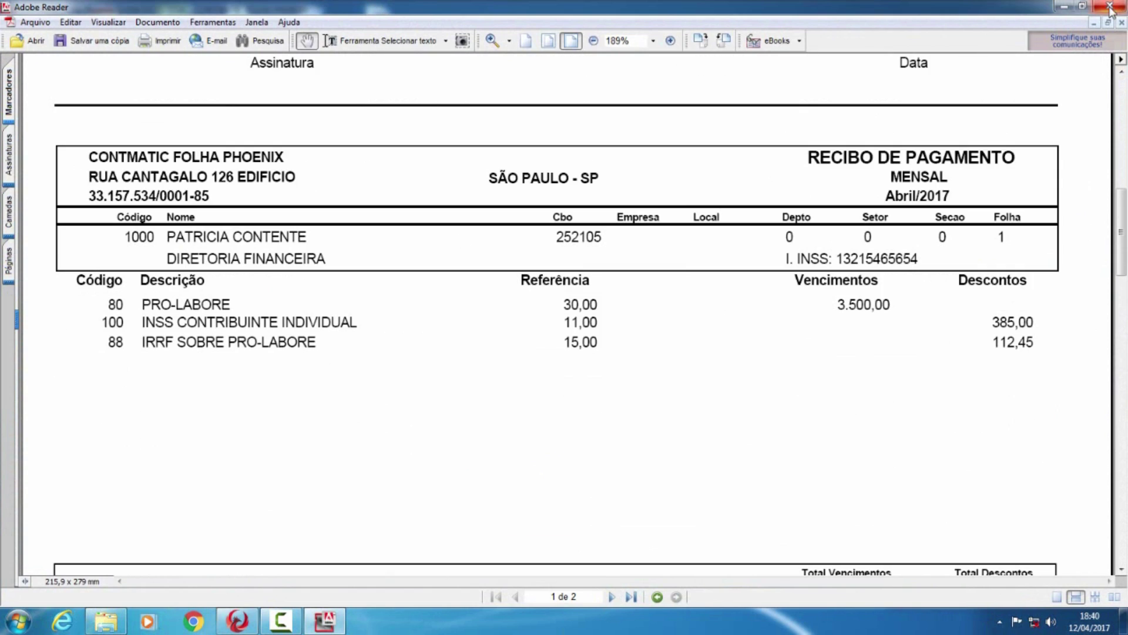
click(1110, 6)
- Read the remaining log entries through the end of the routine, including the SEFIP 8.X task and its file location
click(820, 463)
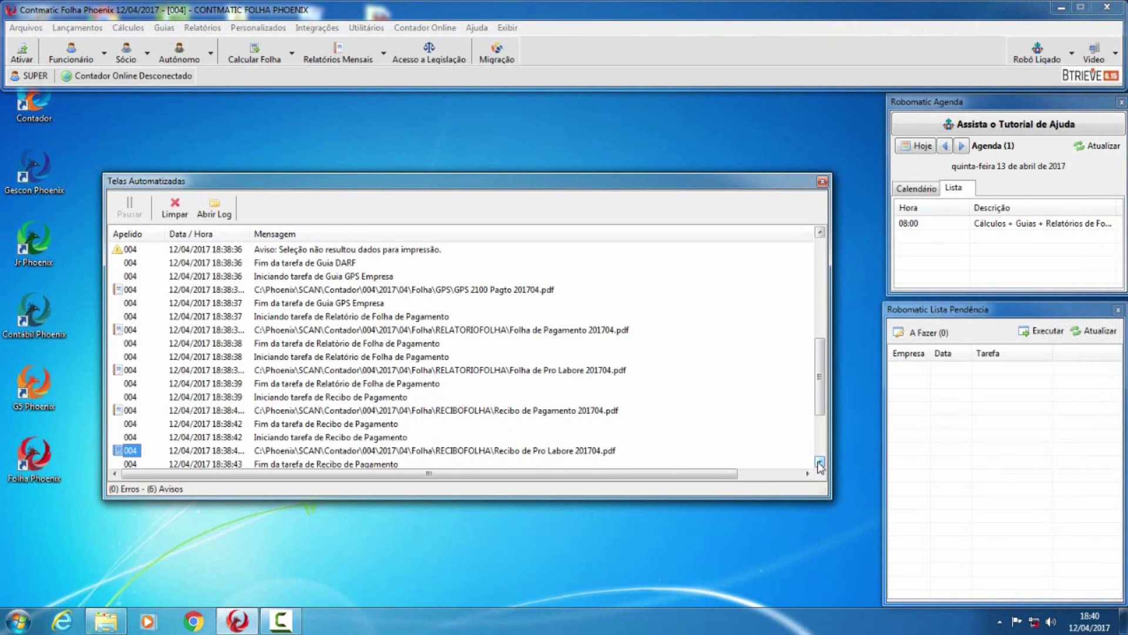
click(820, 463)
click(820, 463)
click(819, 463)
click(820, 463)
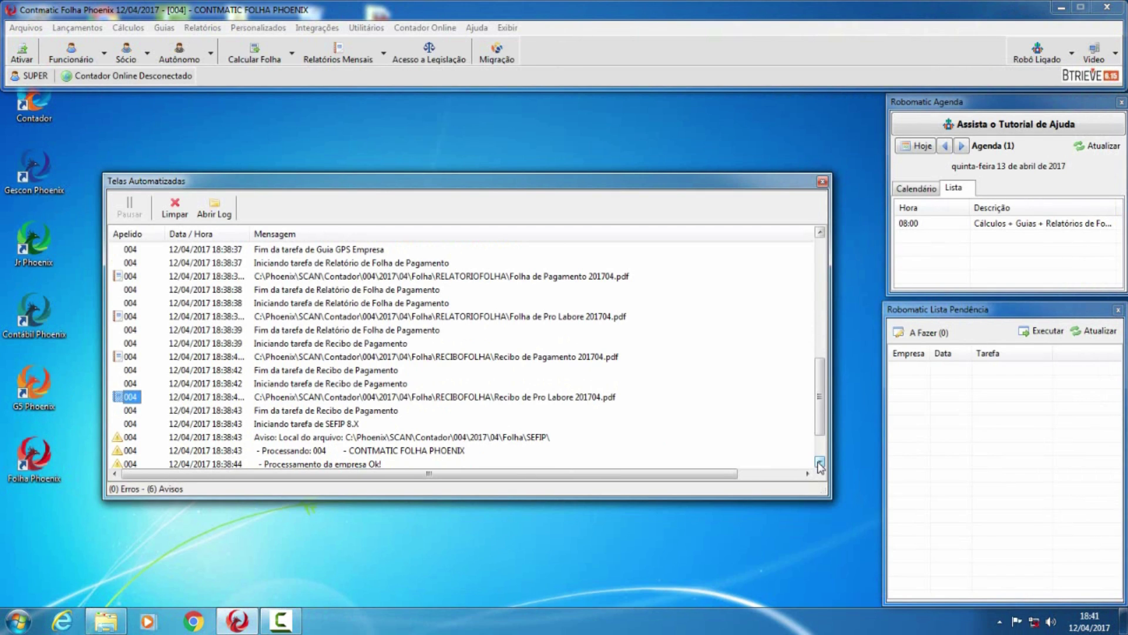
click(819, 463)
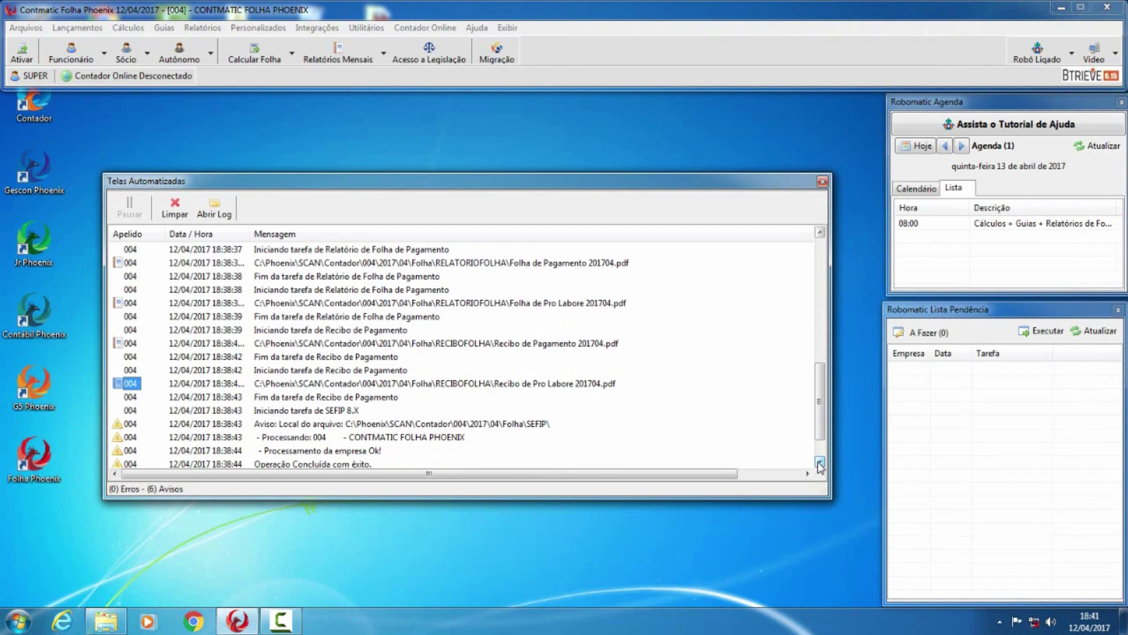
click(820, 463)
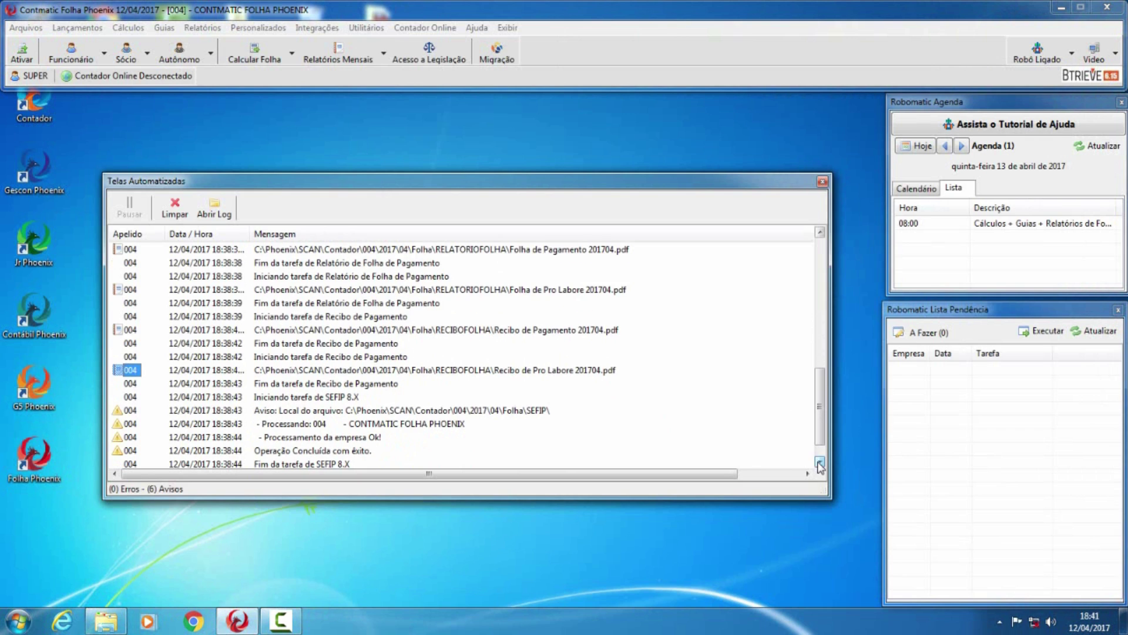
click(819, 463)
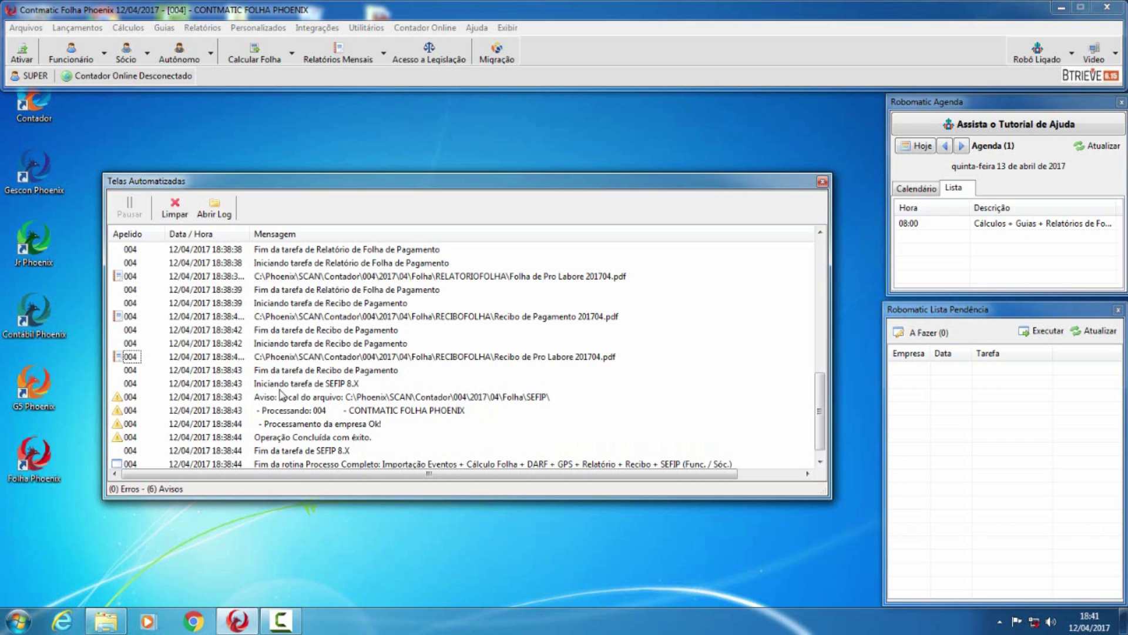
scroll(821, 421, down, 1)
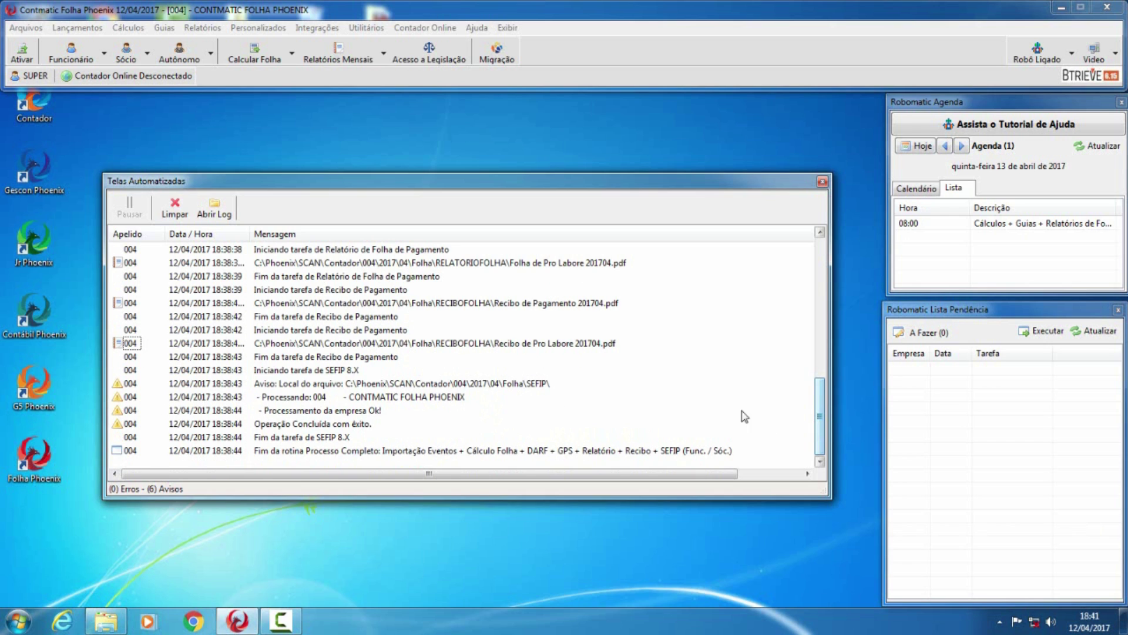
- Switch to Windows Explorer and browse to the C:\Phoenix\SCAN\Contador folder
click(18, 621)
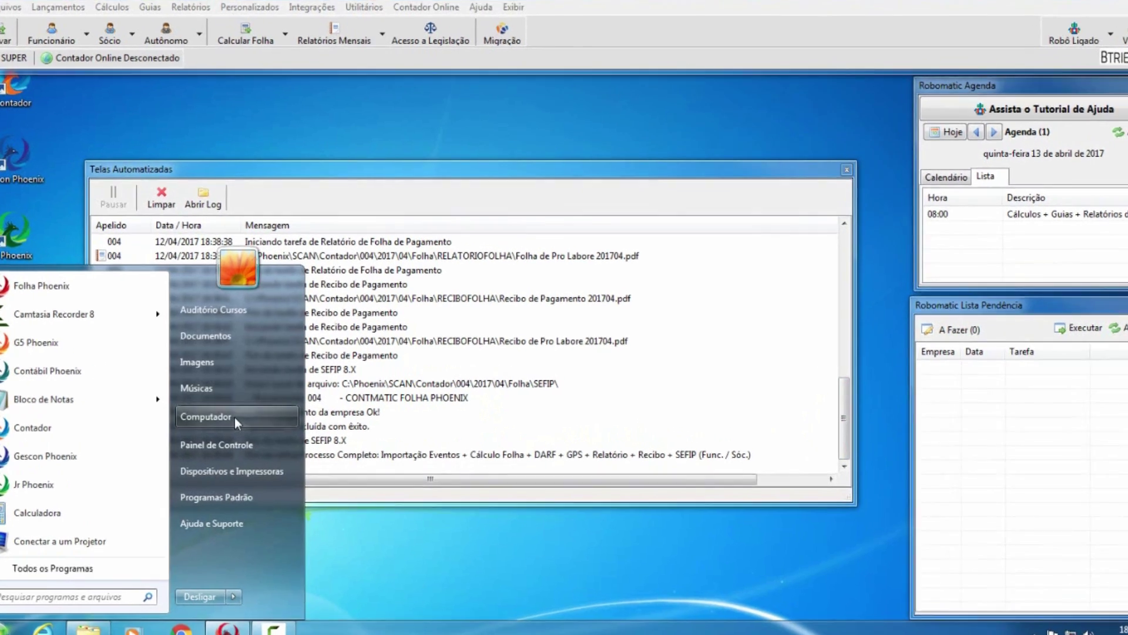
click(235, 416)
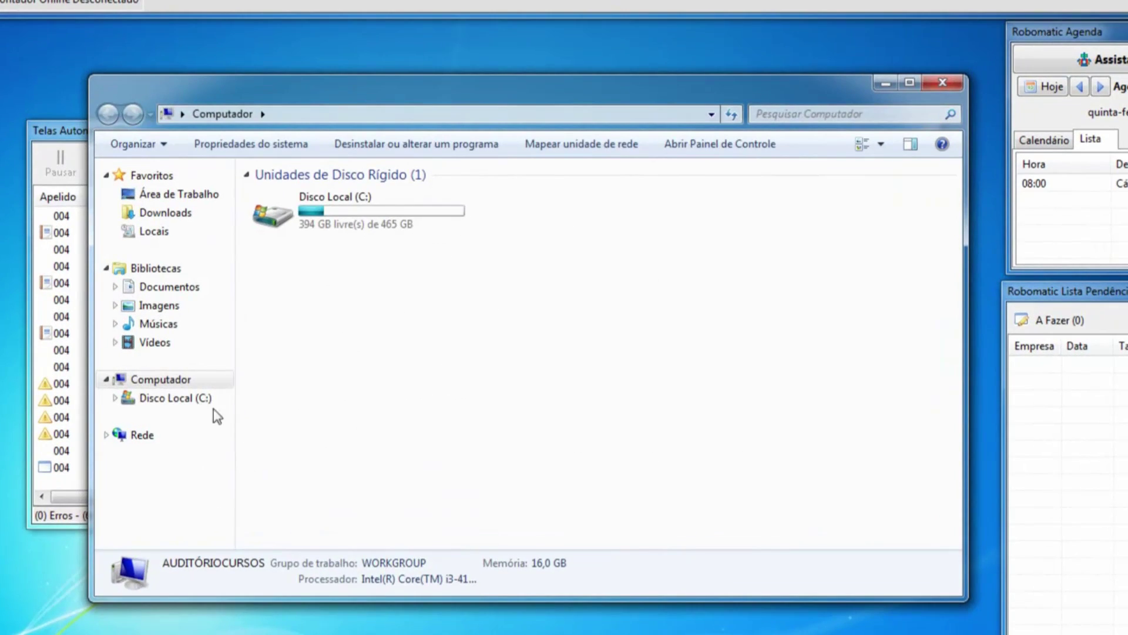
click(183, 404)
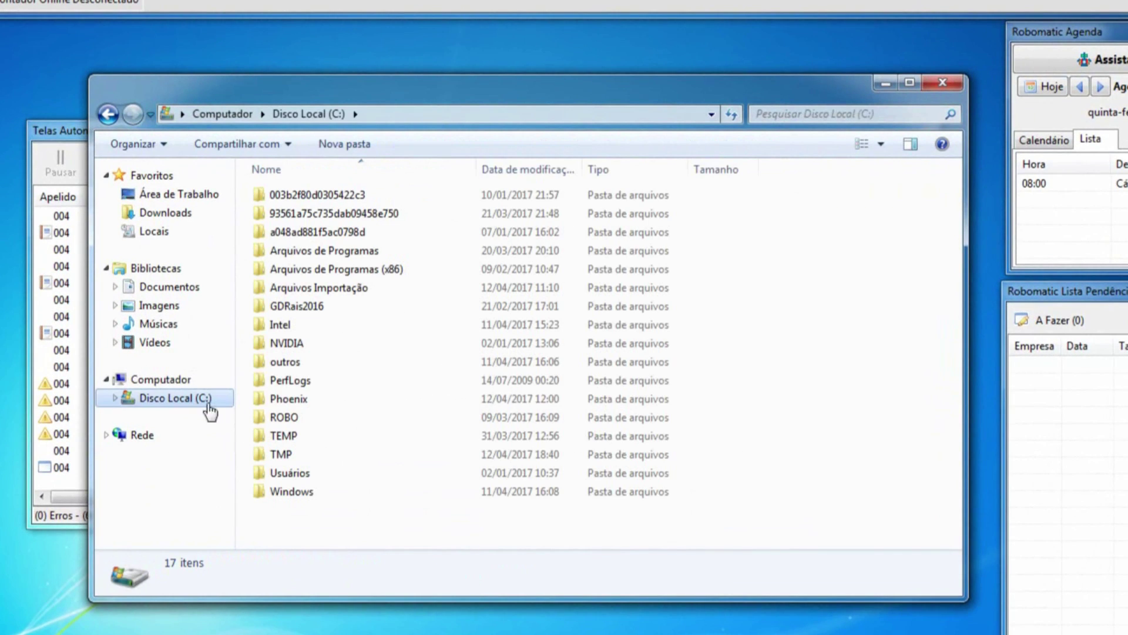
double_click(297, 404)
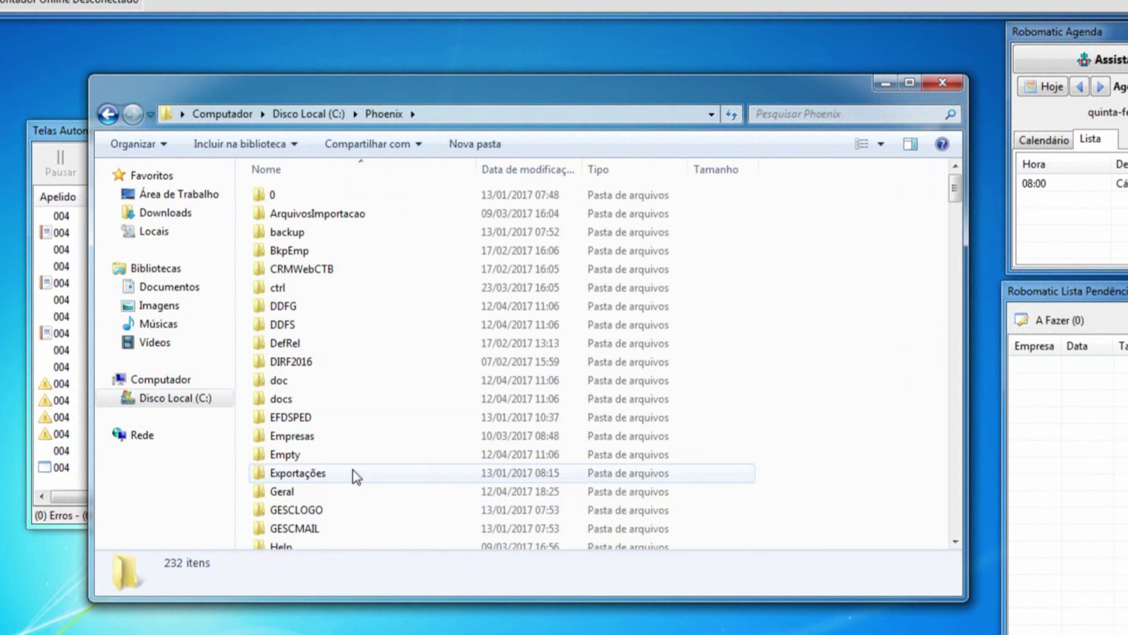
scroll(353, 469, down, 5)
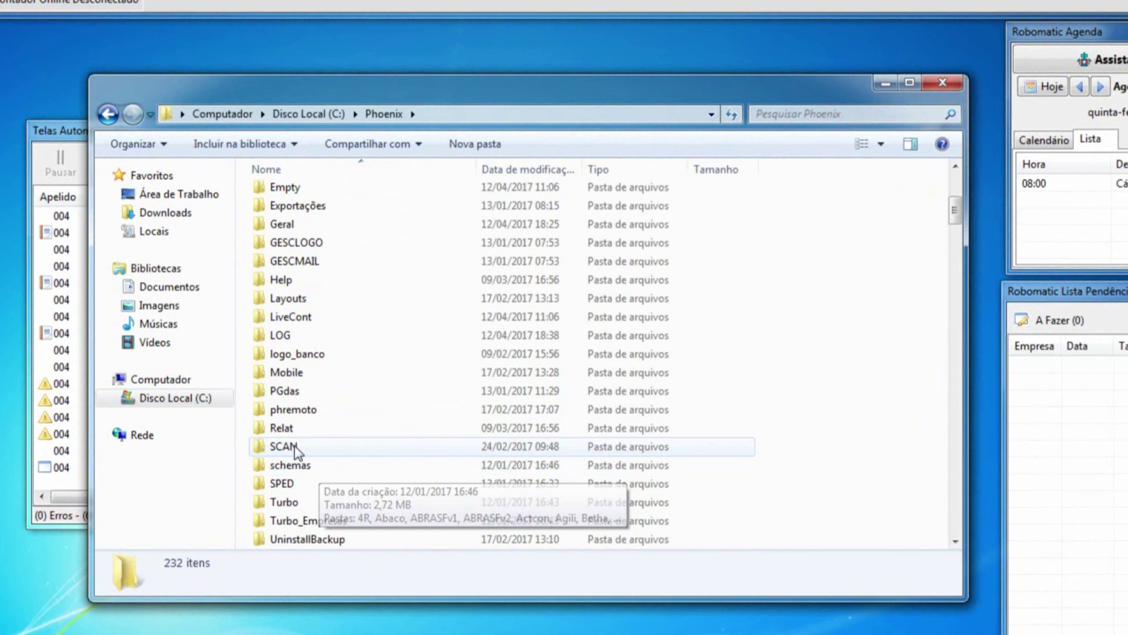
double_click(295, 446)
double_click(297, 217)
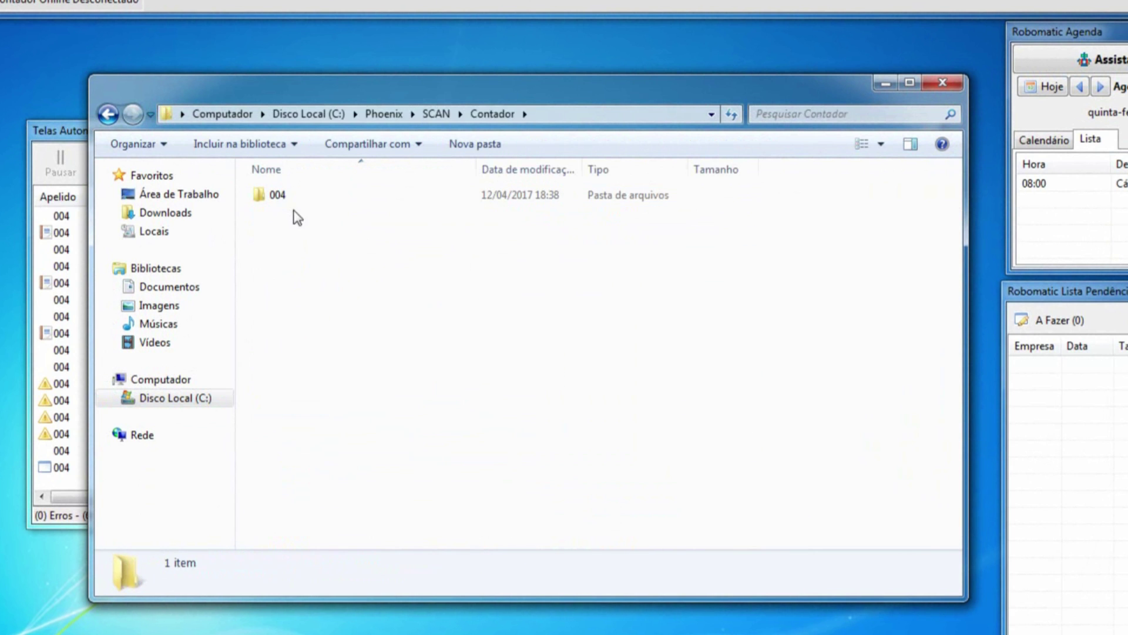
- Locate SEFIP.RE in Contador's 004\2017\04\Folha\SEFIP subfolder, minimize the folder window and close the Telas Automatizadas log
double_click(281, 197)
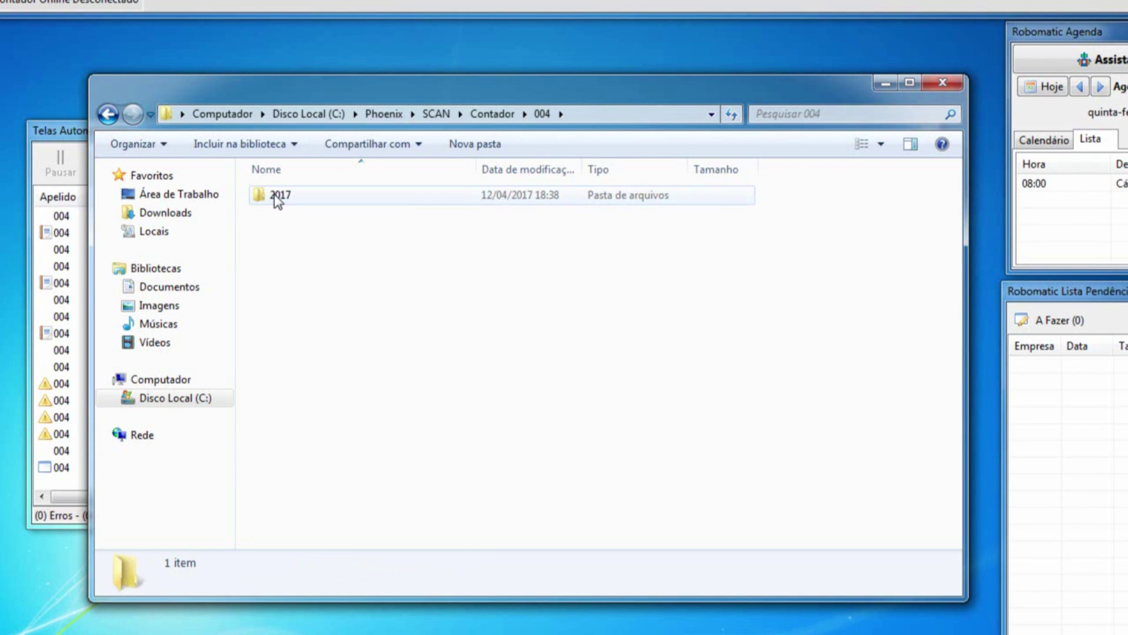
double_click(276, 196)
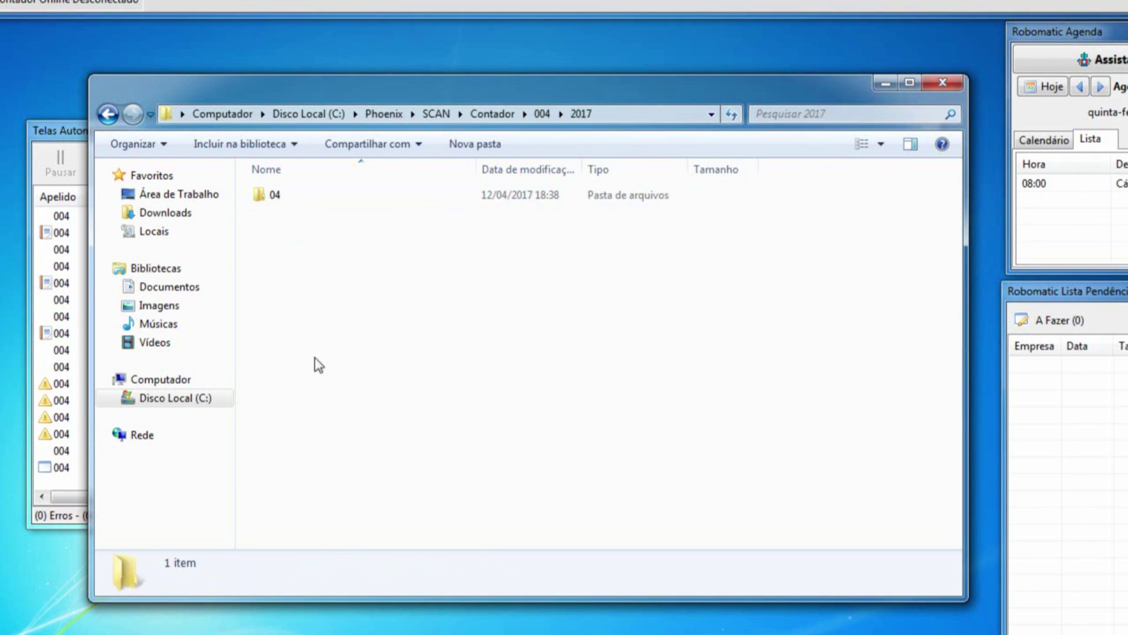
double_click(273, 195)
double_click(274, 195)
double_click(291, 271)
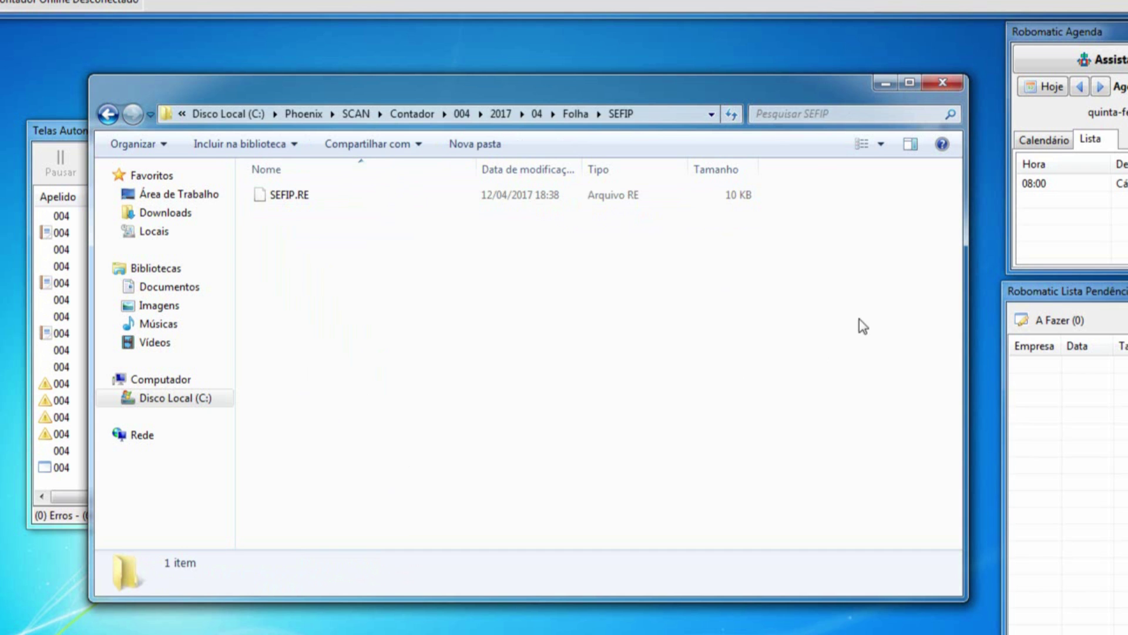
click(885, 87)
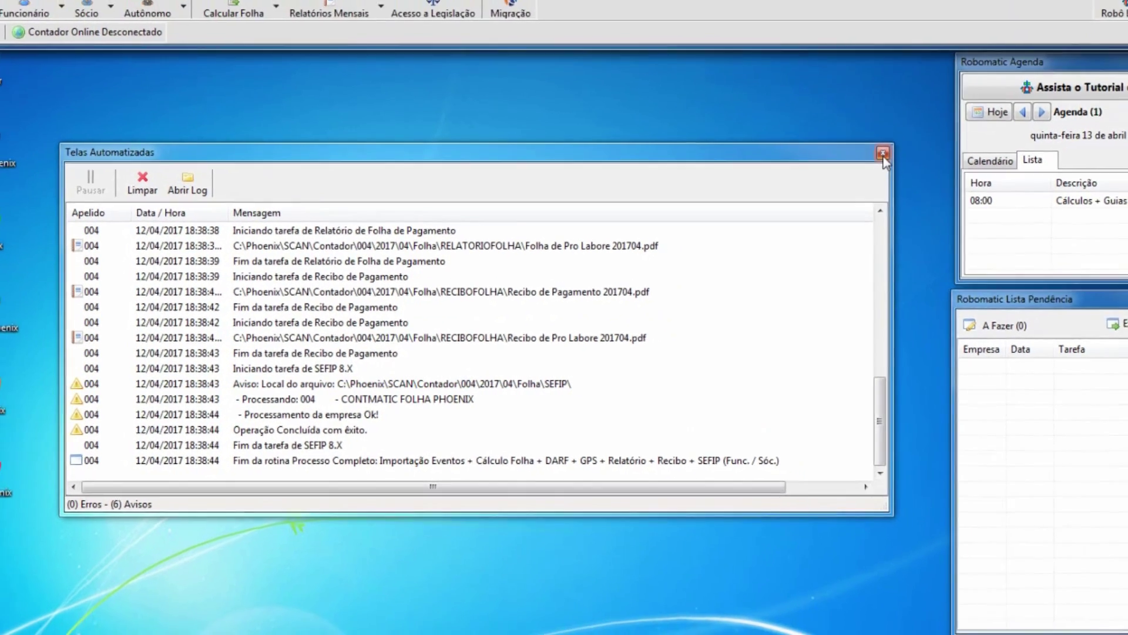
click(927, 130)
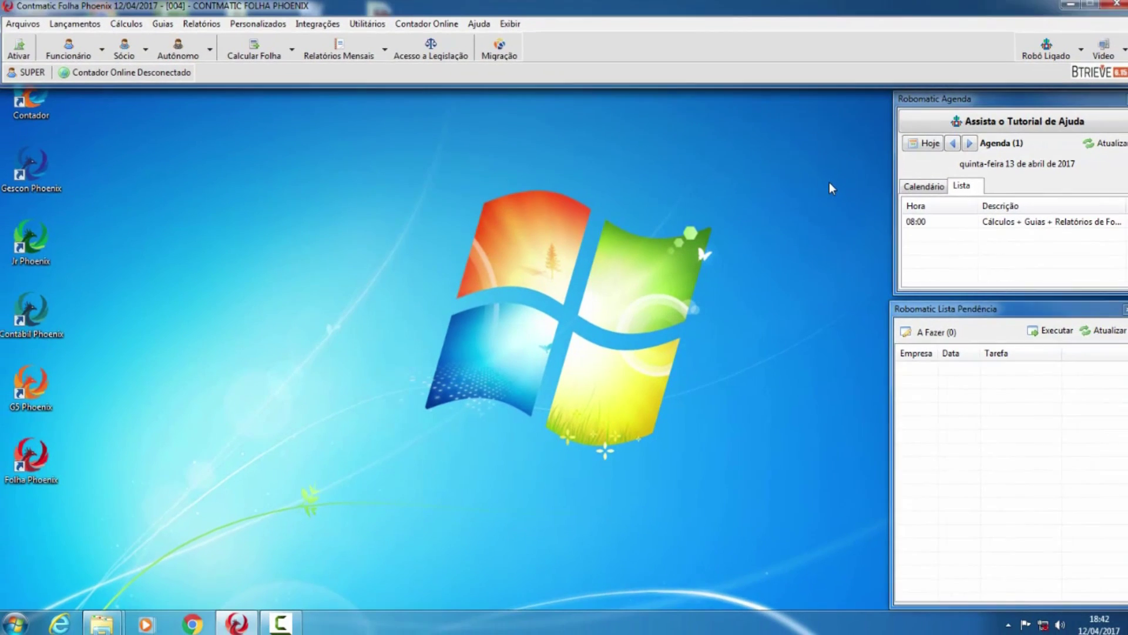